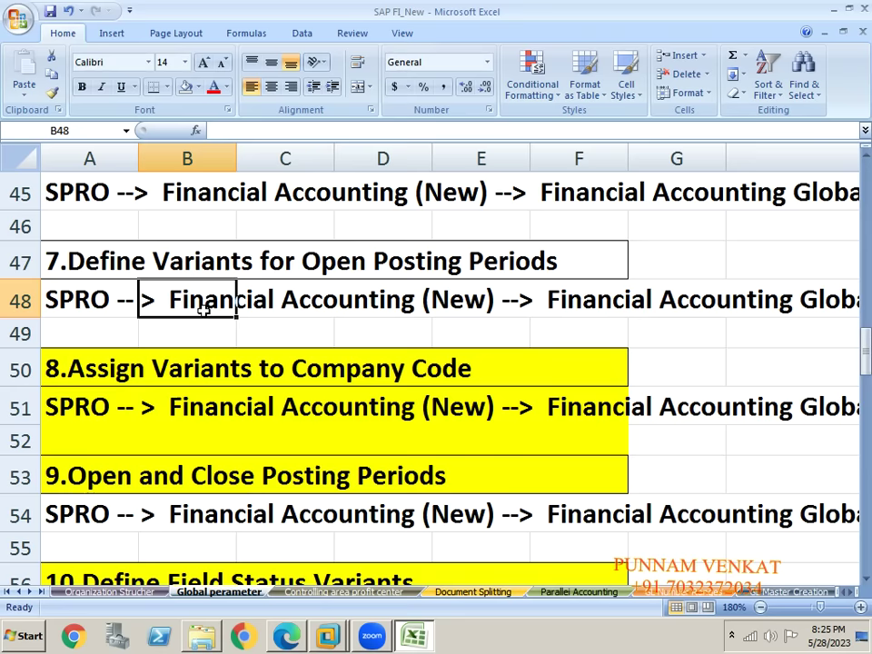
# - Read the SPRO configuration path for Define Variants for Open Posting Periods across row 48 to its end
pyautogui.click(115, 325)
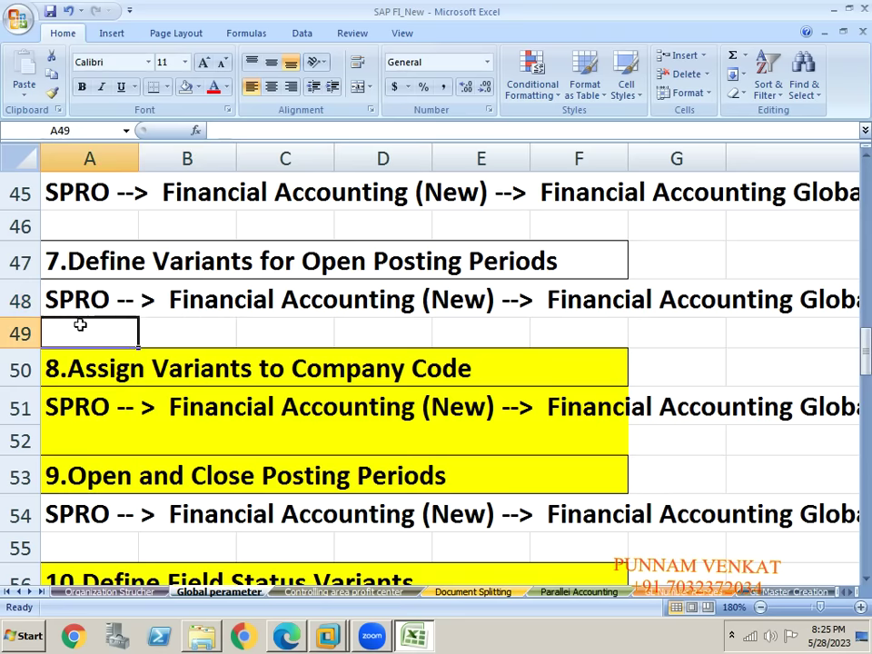
pyautogui.click(111, 270)
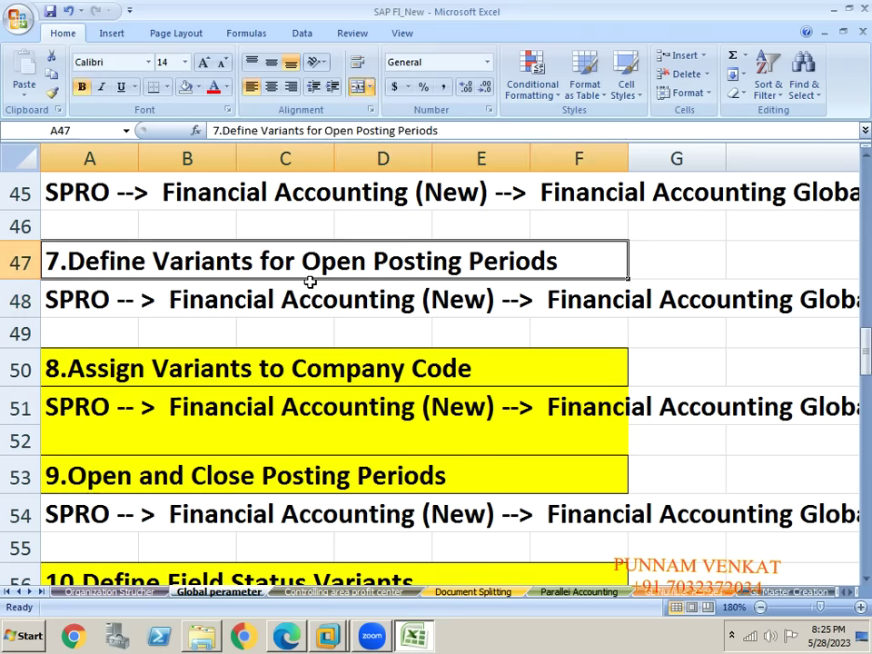
pyautogui.click(66, 311)
pyautogui.click(64, 335)
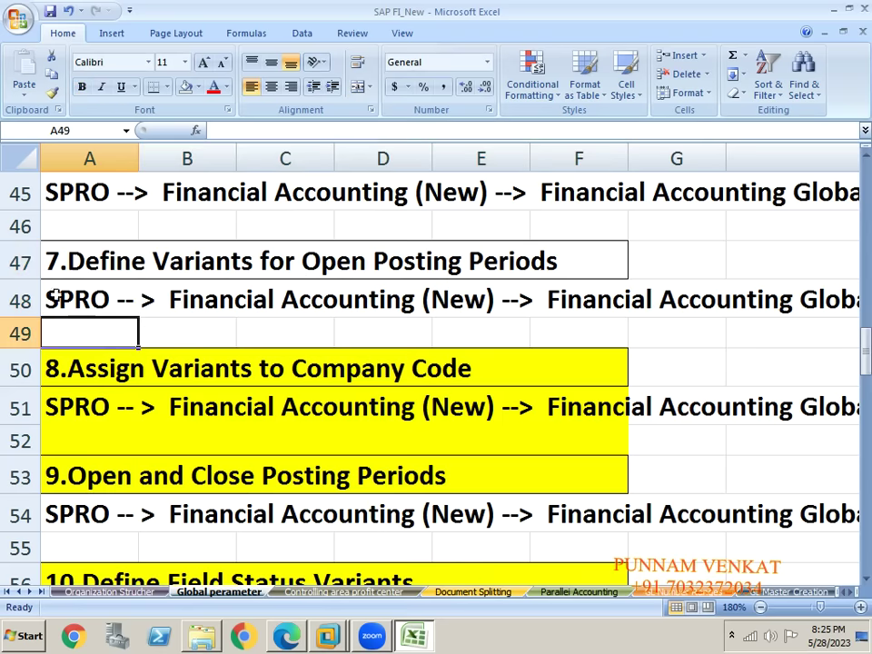
pyautogui.click(299, 326)
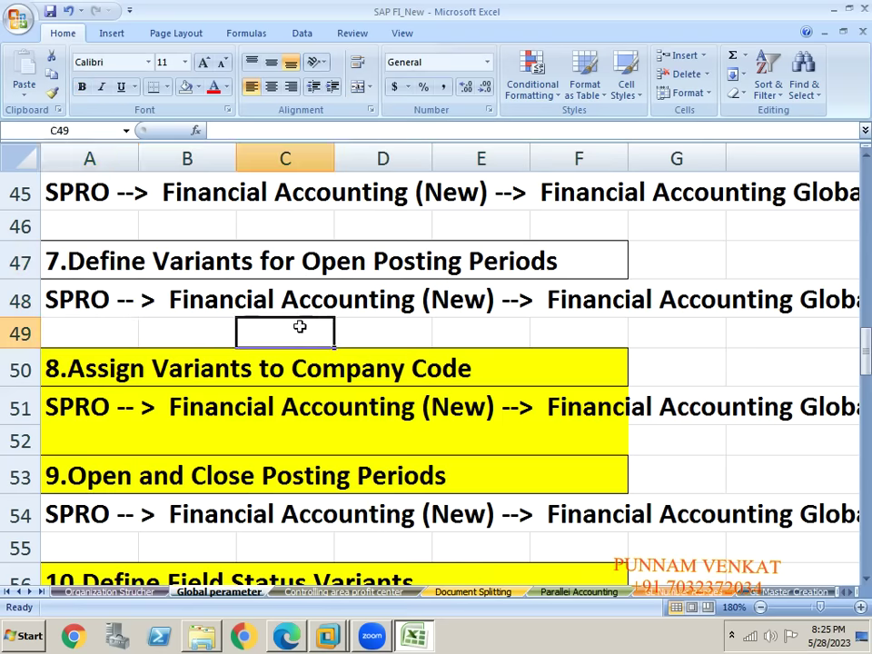
pyautogui.press('Right')
pyautogui.press('Right')
pyautogui.press('Right')
pyautogui.press('Right')
pyautogui.press('Right')
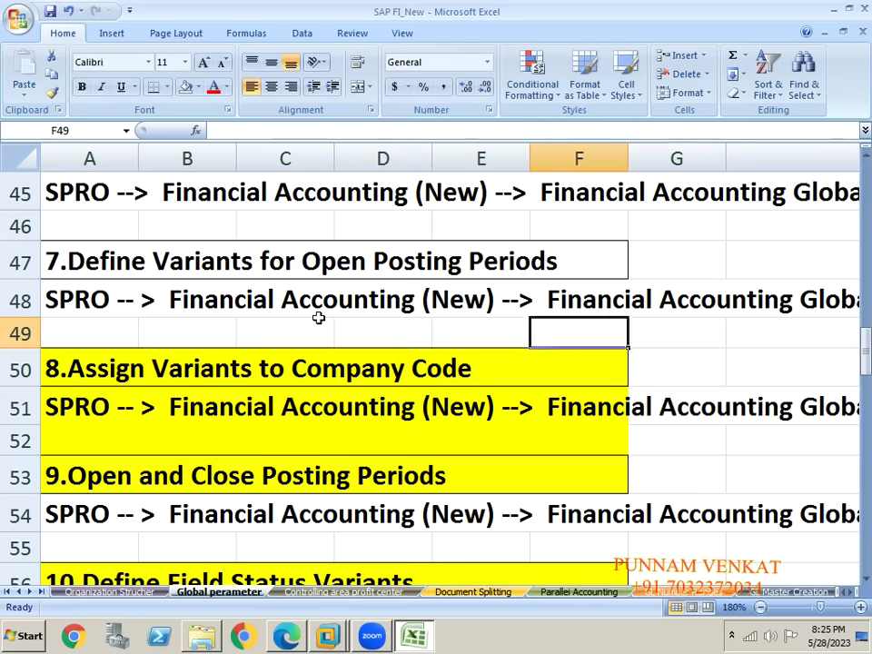
pyautogui.press('Right')
pyautogui.press('Right')
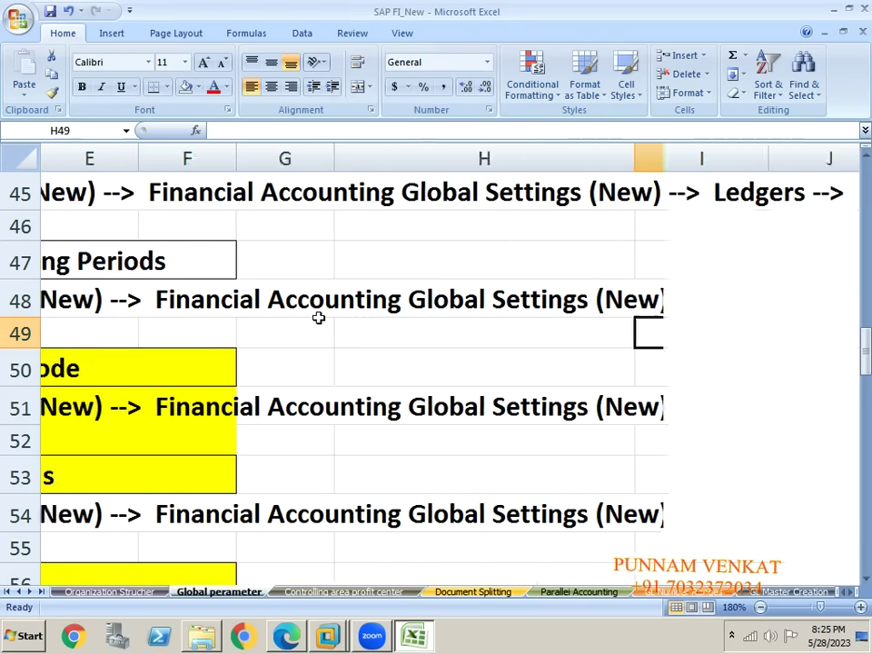
pyautogui.press('Left')
pyautogui.press('Right')
pyautogui.press('Right')
pyautogui.press('Right')
pyautogui.press('Right')
pyautogui.press('Right')
pyautogui.press('Right')
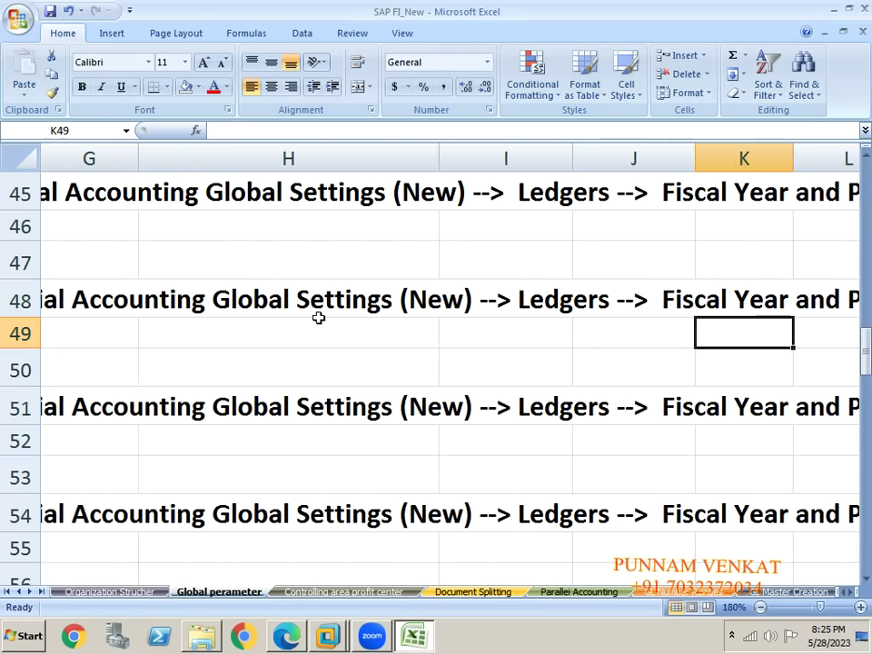
pyautogui.press('Right')
pyautogui.press('Right')
pyautogui.press('Right')
pyautogui.press('Right')
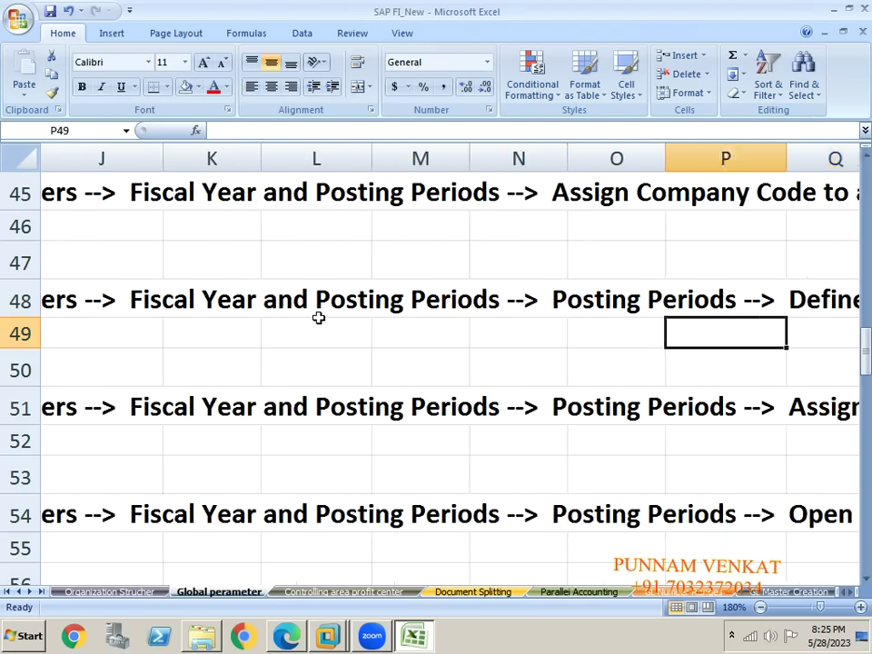
pyautogui.press('Right')
pyautogui.press('Right')
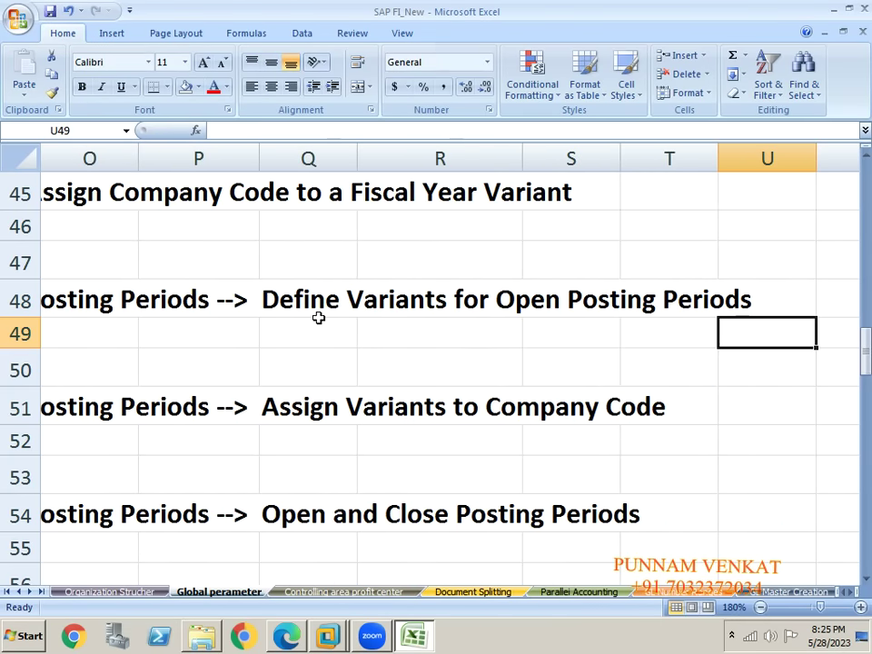
# - Switch to the Windows Server 2003 virtual machine, launch SAP Logon and connect to the ECC 6.0 EHP6 IDES system
pyautogui.hotkey('alt', 'Tab')
pyautogui.hotkey('alt', 'Tab')
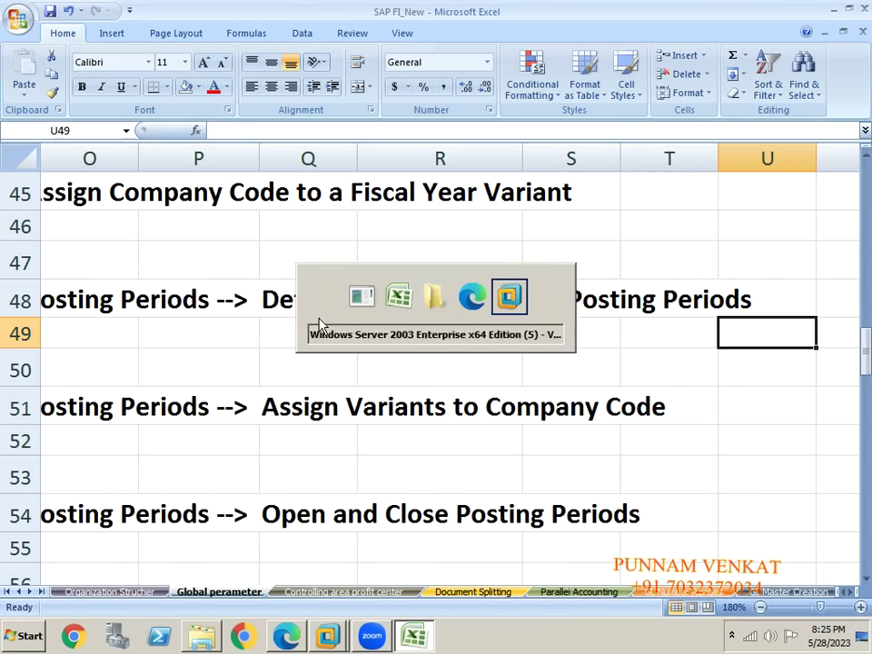
pyautogui.click(315, 352)
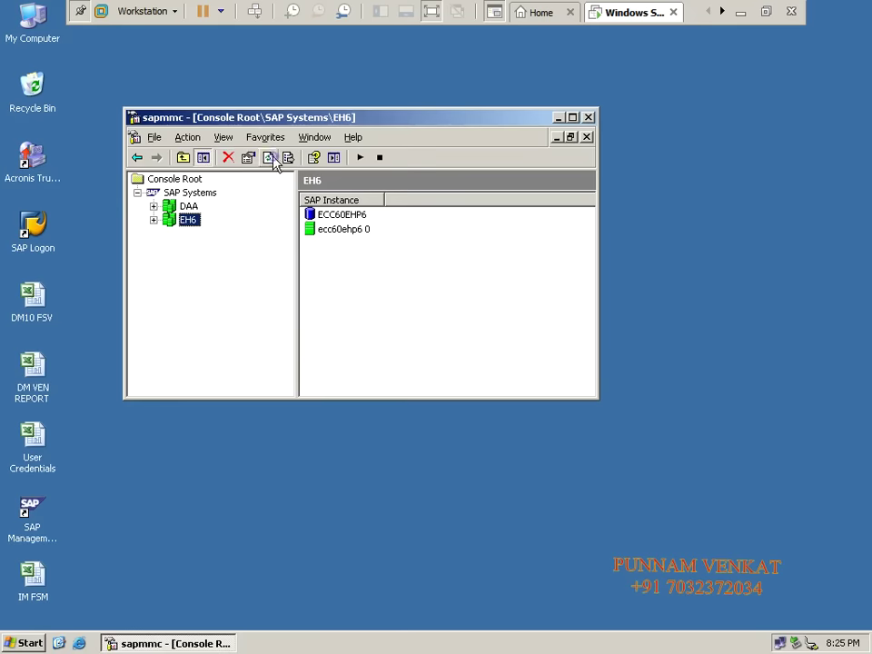
pyautogui.click(39, 232)
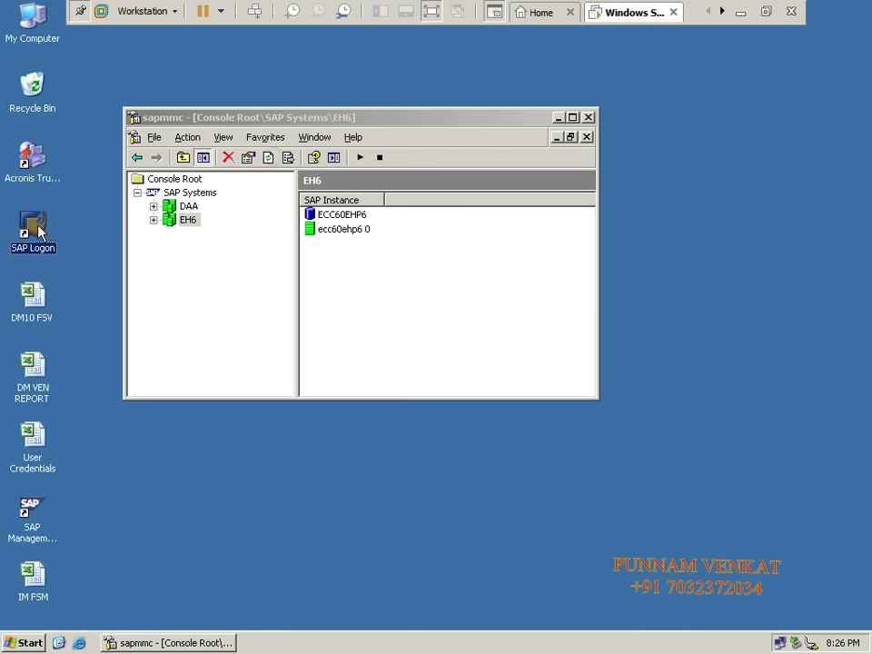
pyautogui.doubleClick(39, 232)
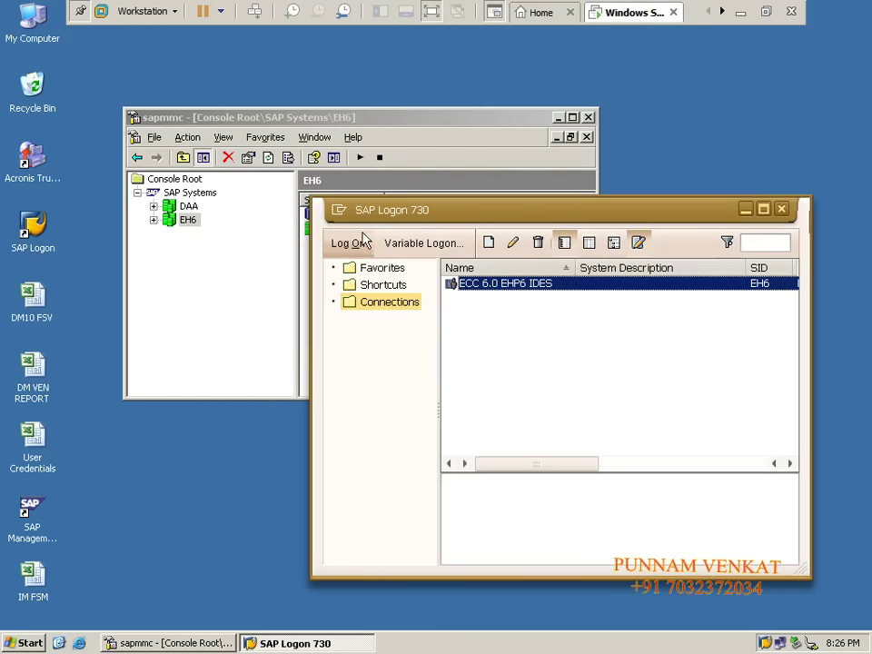
pyautogui.click(357, 240)
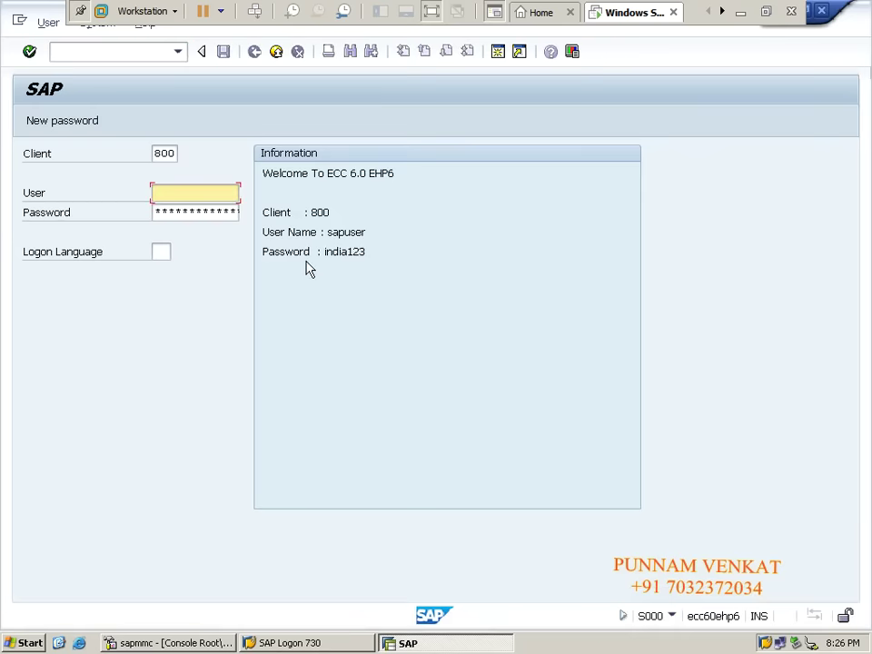
# - Log on to client 800 by entering the user name and the account password
pyautogui.write('sapuser')
pyautogui.press('Tab')
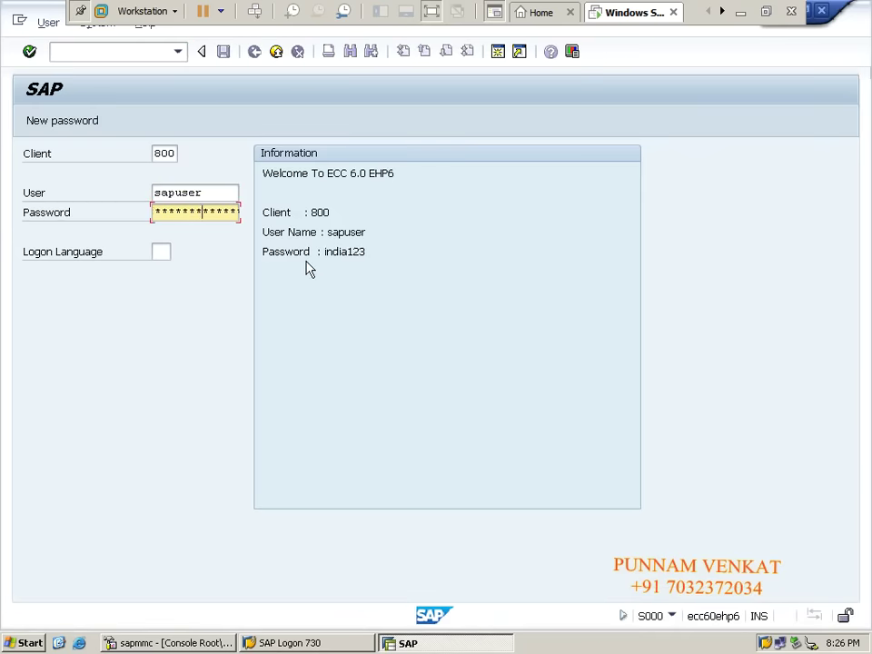
pyautogui.press('Return')
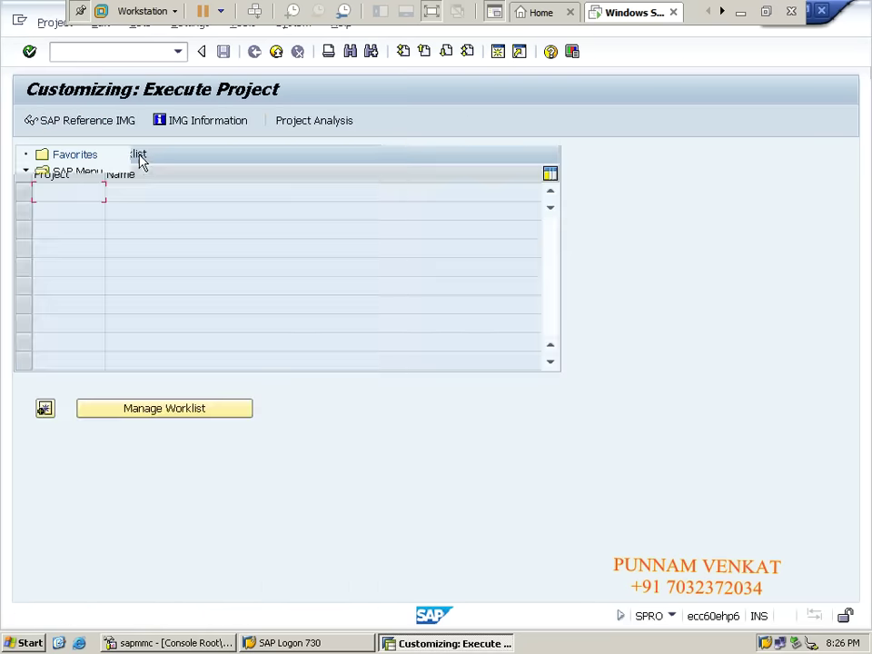
# - Open the SAP Reference IMG and expand Financial Accounting (New), Financial Accounting Global Settings (New) and Ledgers
pyautogui.click(107, 130)
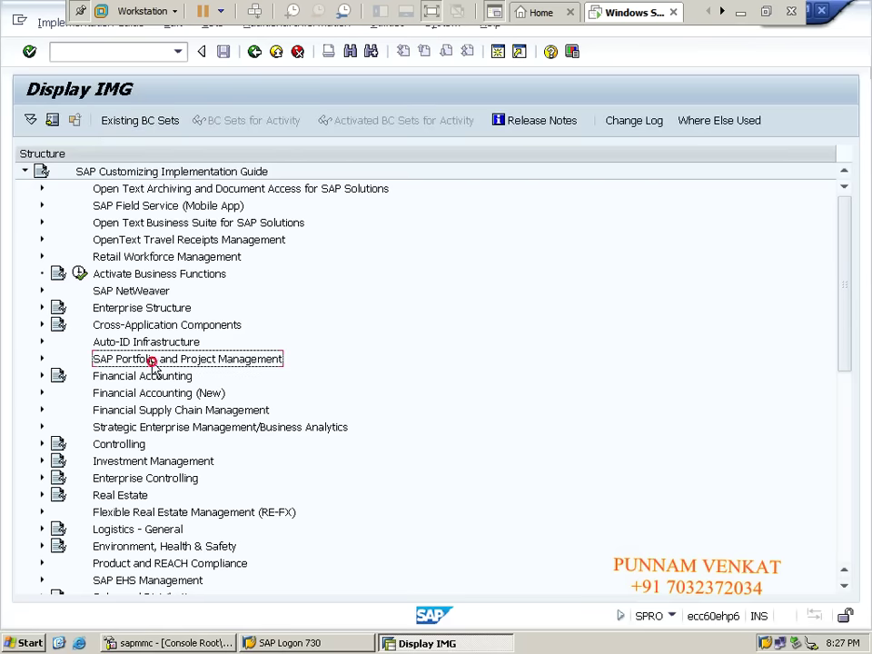
pyautogui.doubleClick(159, 393)
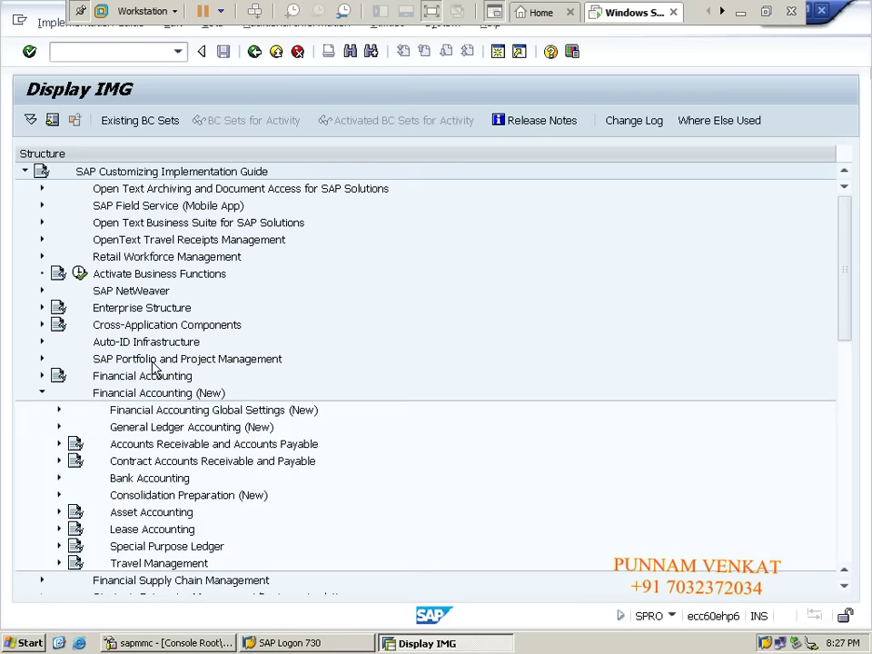
pyautogui.press('Down')
pyautogui.press('Right')
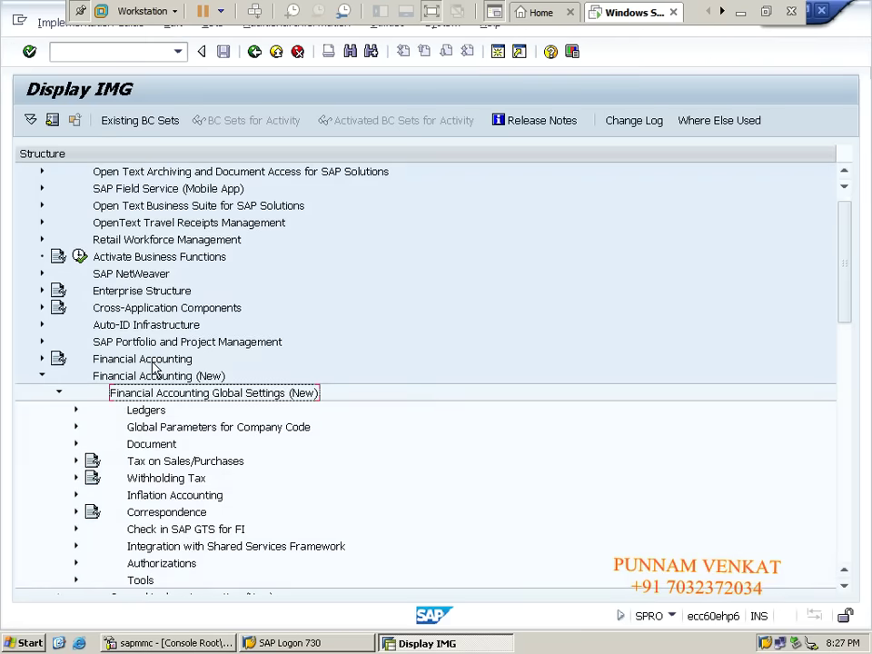
pyautogui.press('Down')
pyautogui.press('Right')
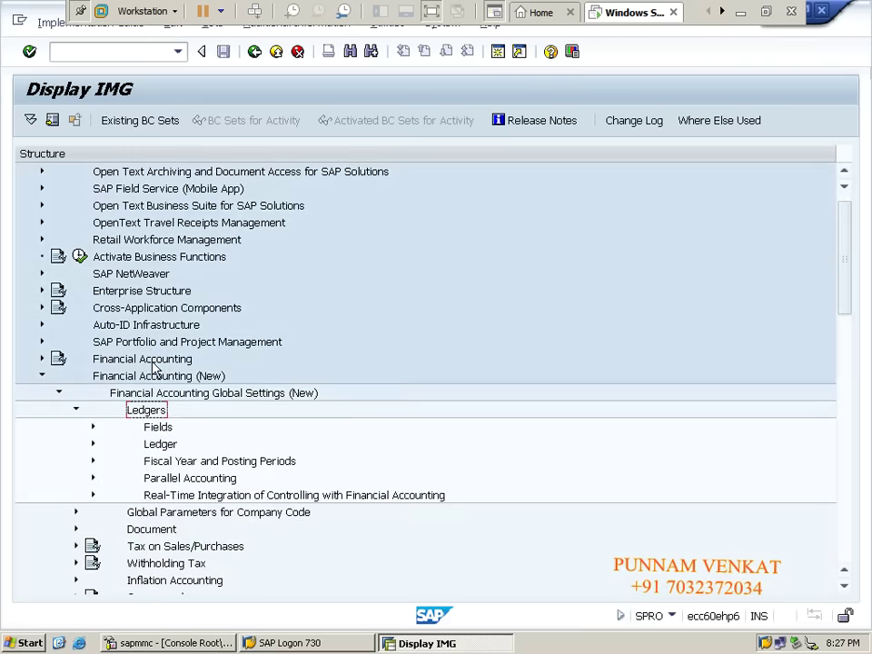
# - Expand Fiscal Year and Posting Periods under Ledgers, including its Posting Periods node
pyautogui.press('Down')
pyautogui.press('Down')
pyautogui.press('Down')
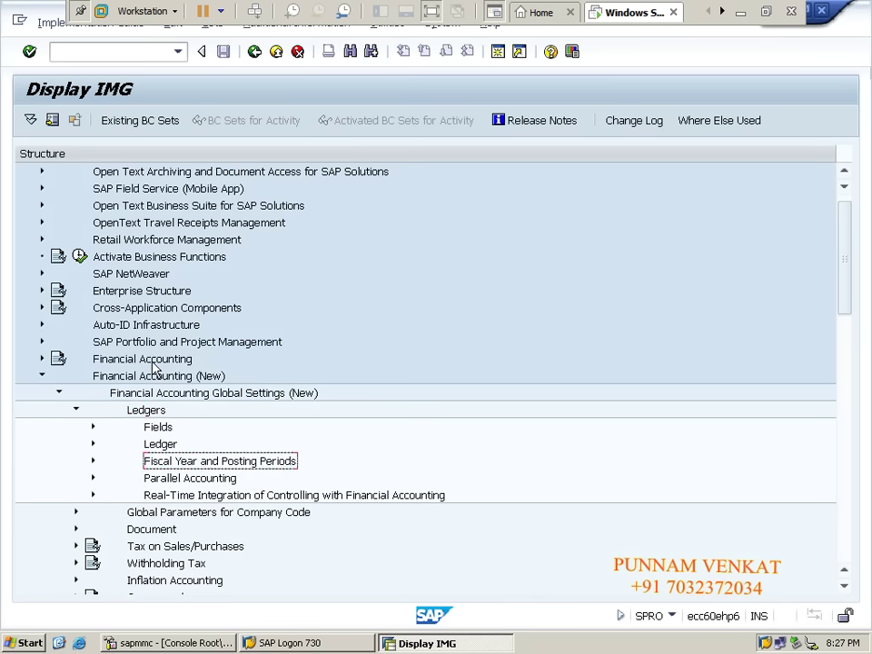
pyautogui.press('Right')
pyautogui.press('Down')
pyautogui.press('Down')
pyautogui.press('Down')
pyautogui.press('Right')
pyautogui.press('Down')
pyautogui.press('Down')
pyautogui.press('Down')
pyautogui.press('Down')
pyautogui.press('Down')
pyautogui.press('Down')
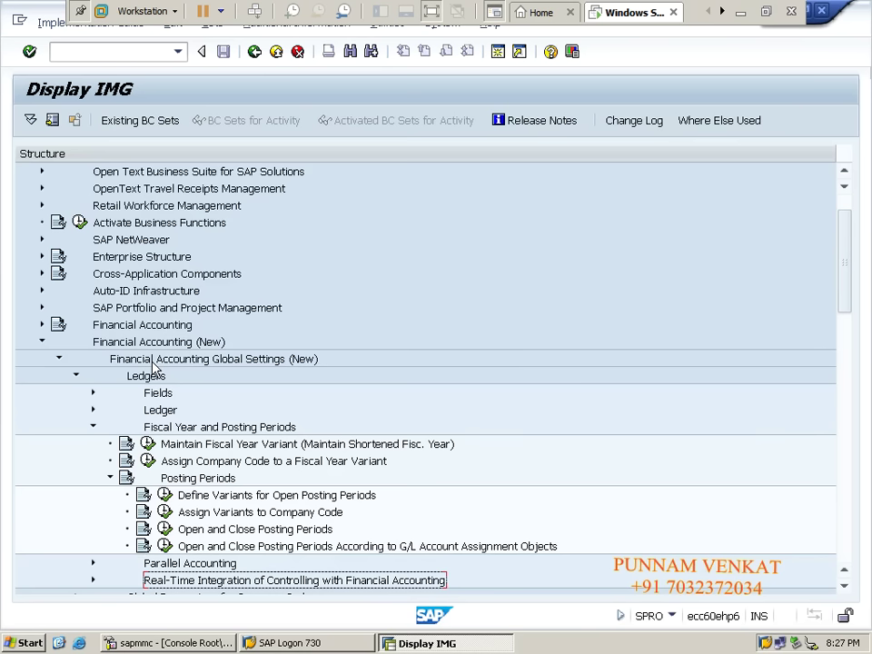
# - Review the posting period activities and the IMG path from Financial Accounting (New) down to Posting Periods
pyautogui.click(189, 500)
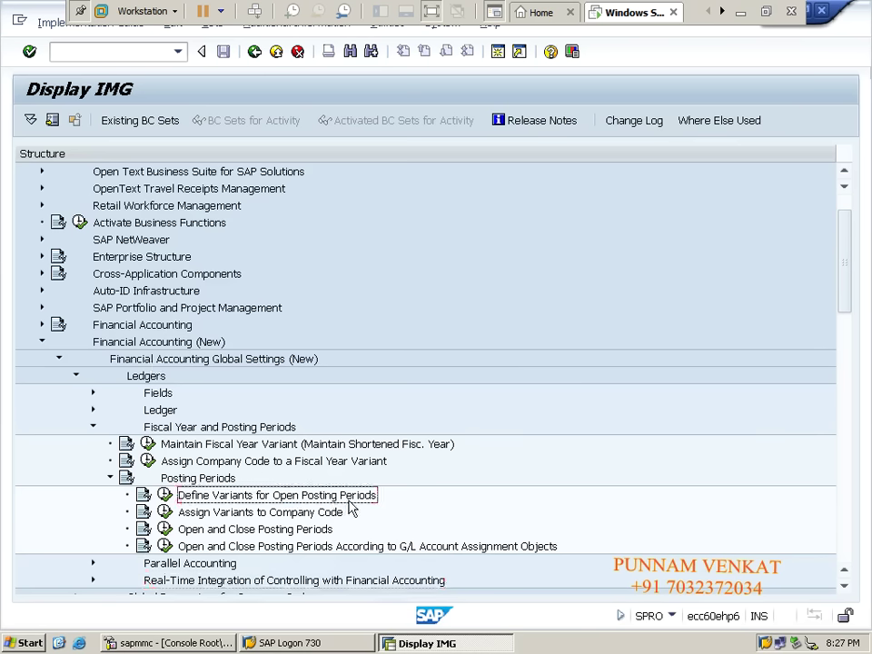
pyautogui.press('Down')
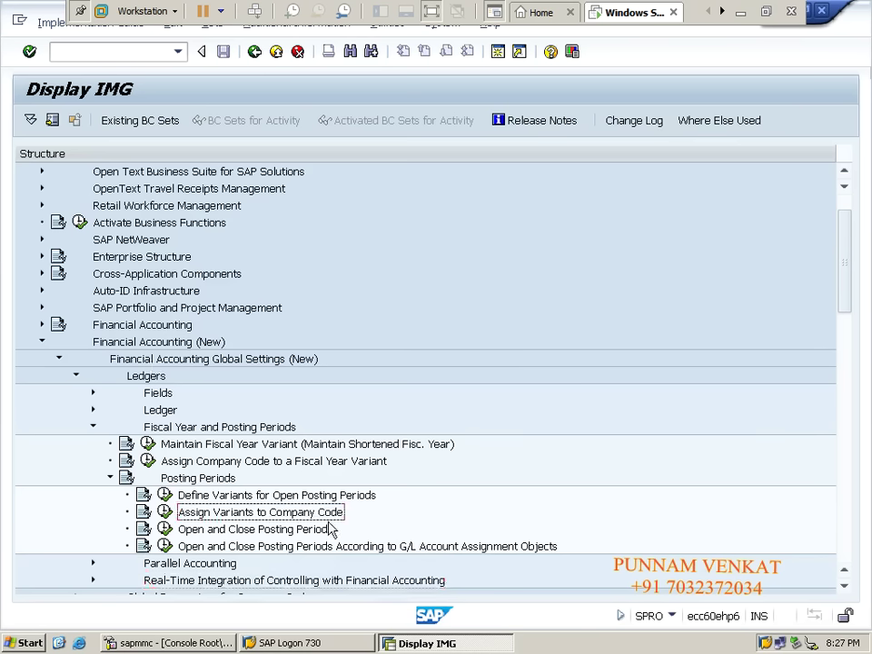
pyautogui.click(193, 535)
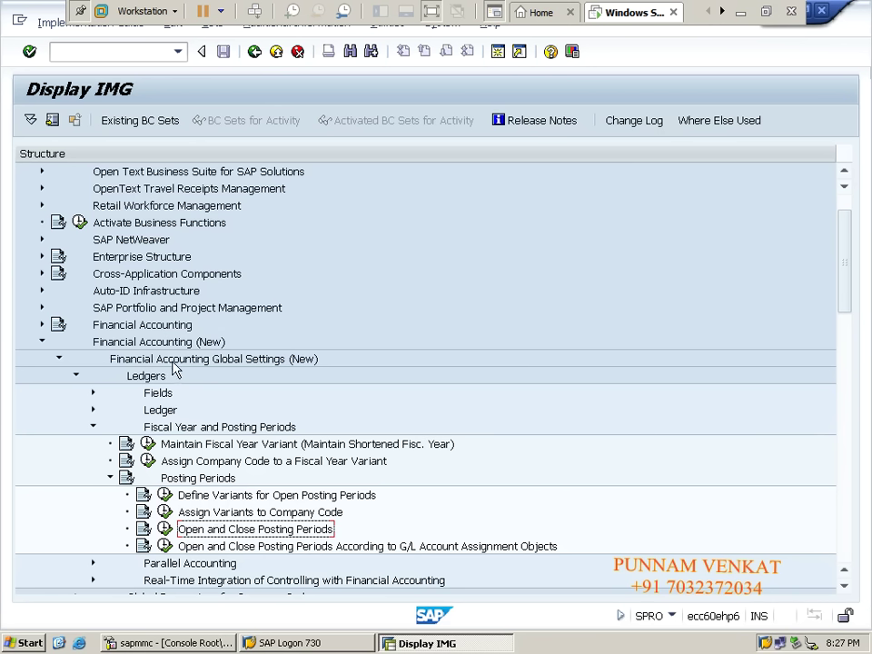
pyautogui.click(145, 343)
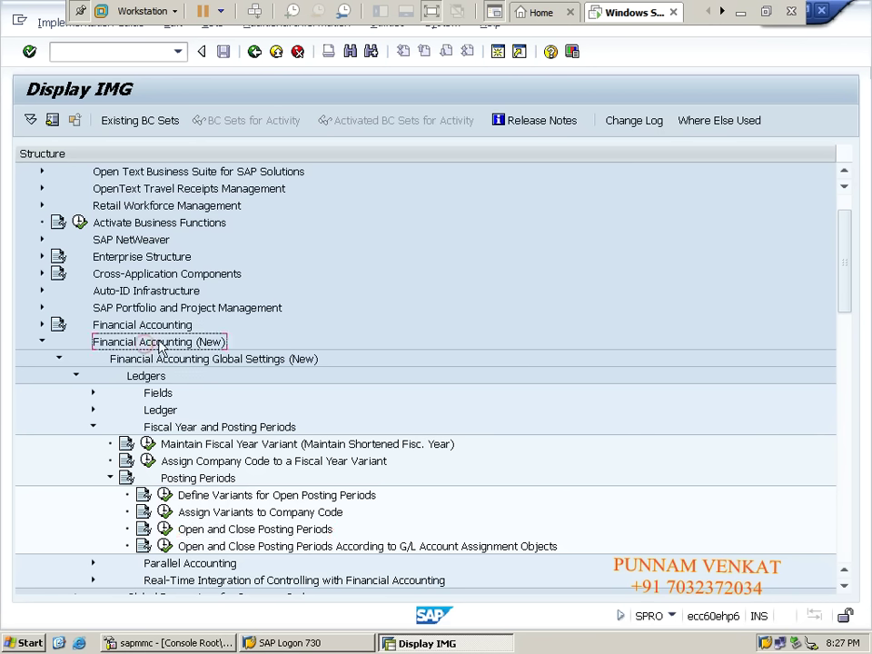
pyautogui.click(138, 361)
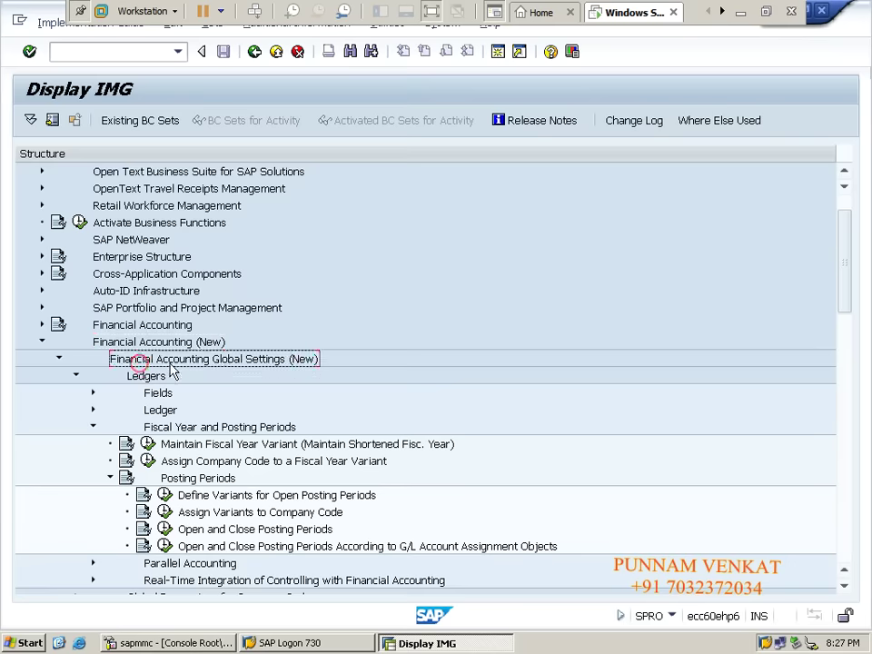
pyautogui.click(140, 379)
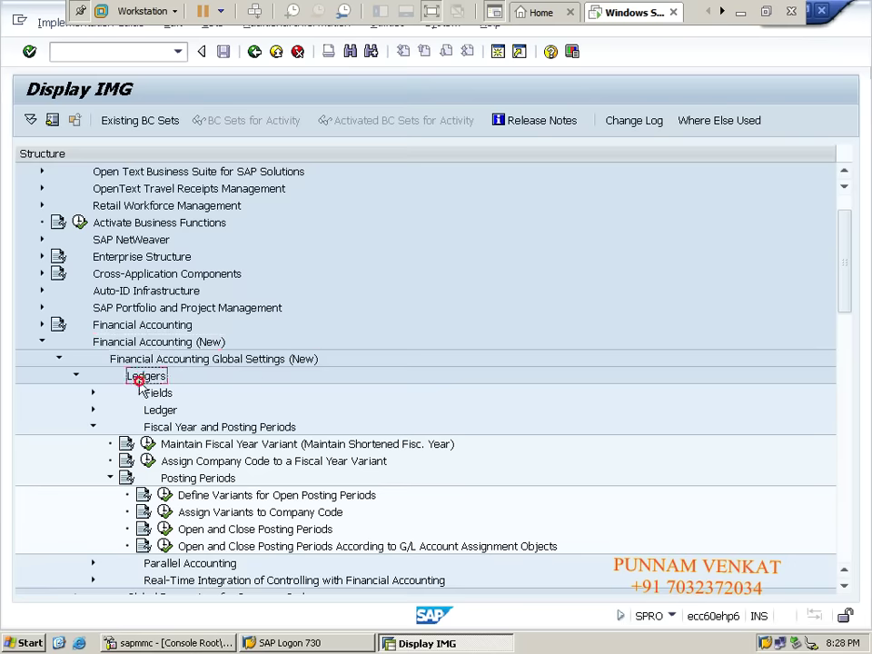
pyautogui.click(213, 429)
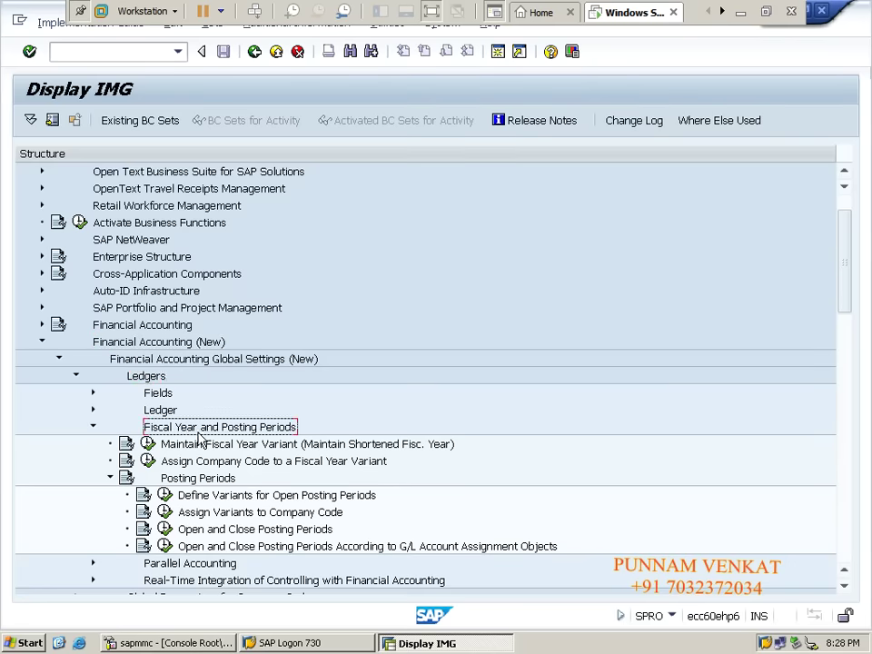
pyautogui.click(190, 478)
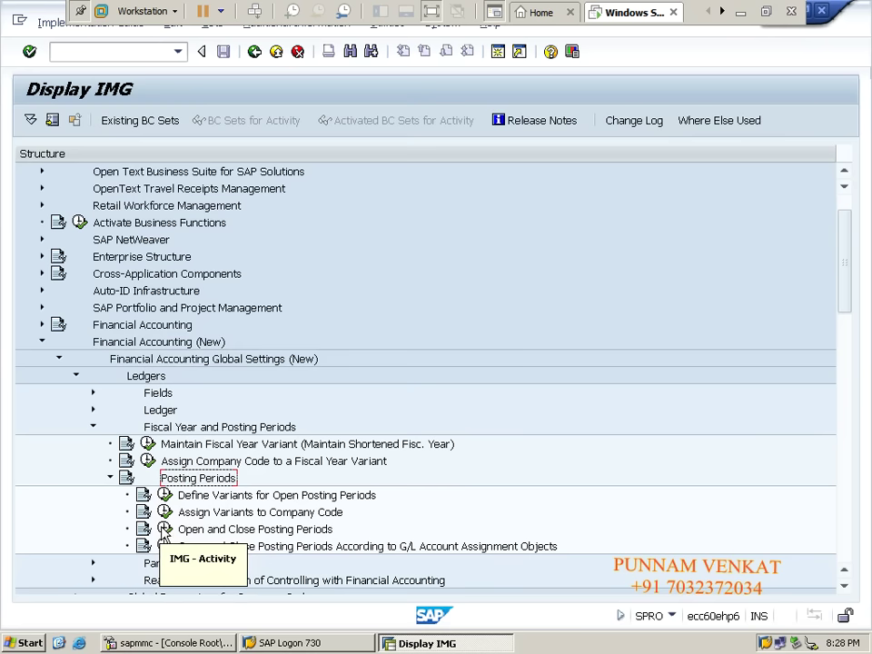
# - Execute the Define Variants for Open Posting Periods activity under Posting Periods
pyautogui.click(182, 502)
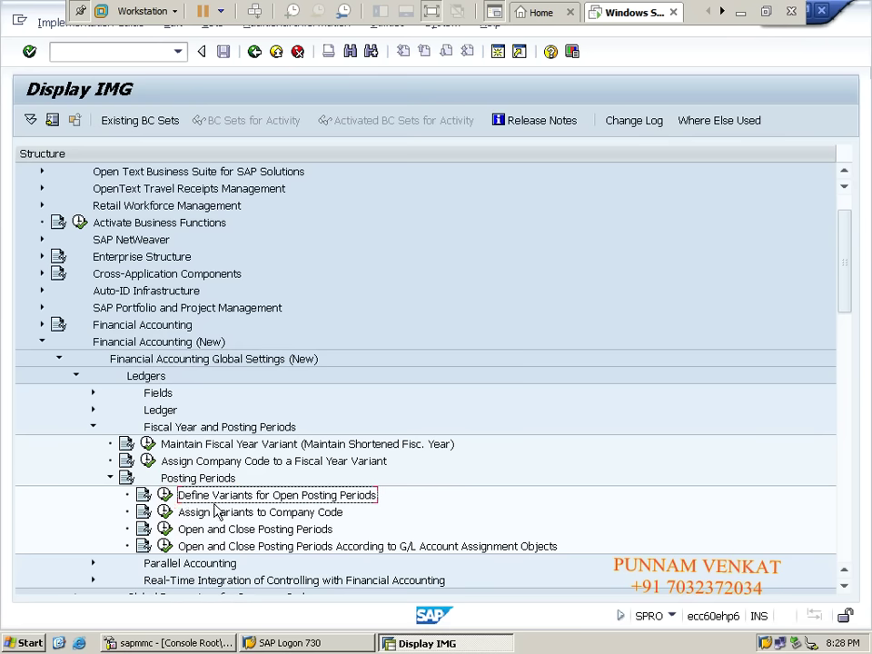
pyautogui.click(165, 495)
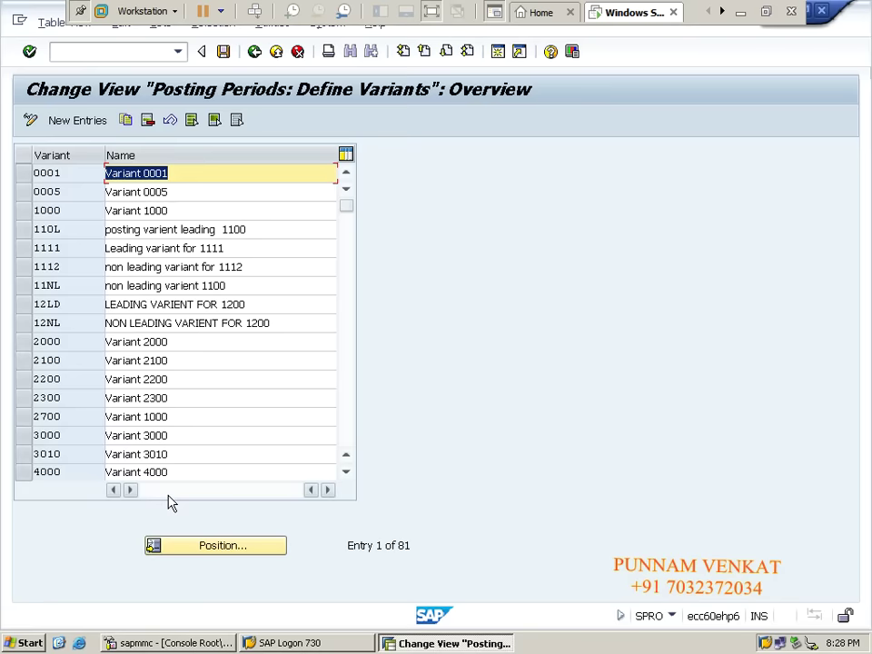
# - Add a new posting period variant PMPV with the name "PM Posting Period Variant"
pyautogui.click(76, 125)
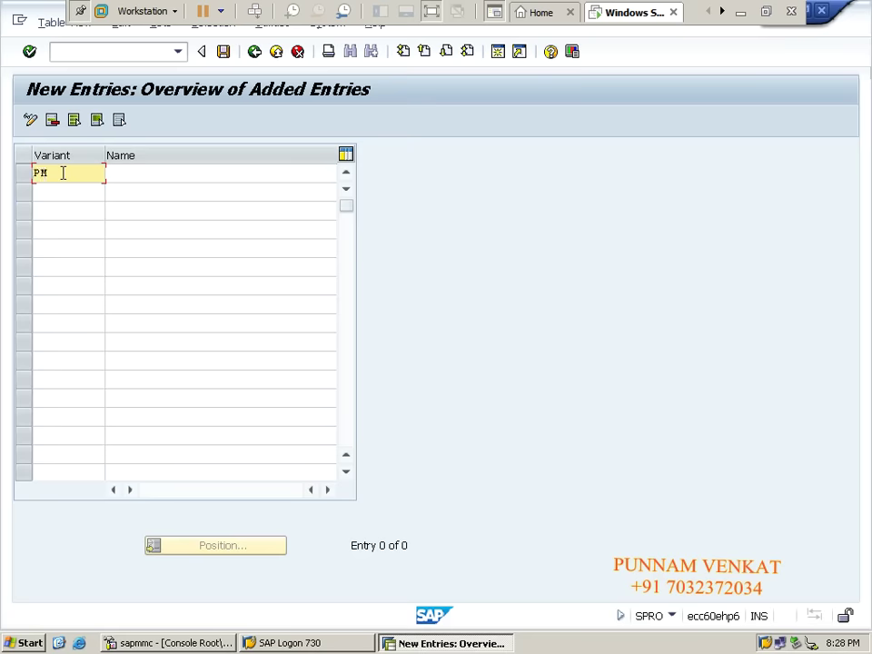
pyautogui.press('Tab')
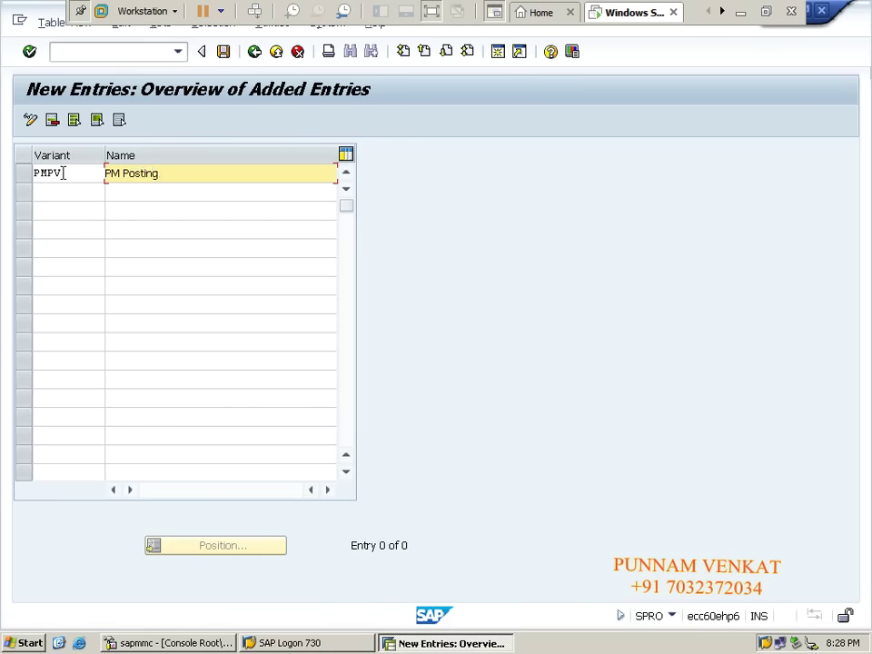
pyautogui.write('Period ')
pyautogui.write('Varinat')
pyautogui.press('BackSpace')
pyautogui.press('BackSpace')
pyautogui.press('BackSpace')
pyautogui.write('ant')
pyautogui.press('Return')
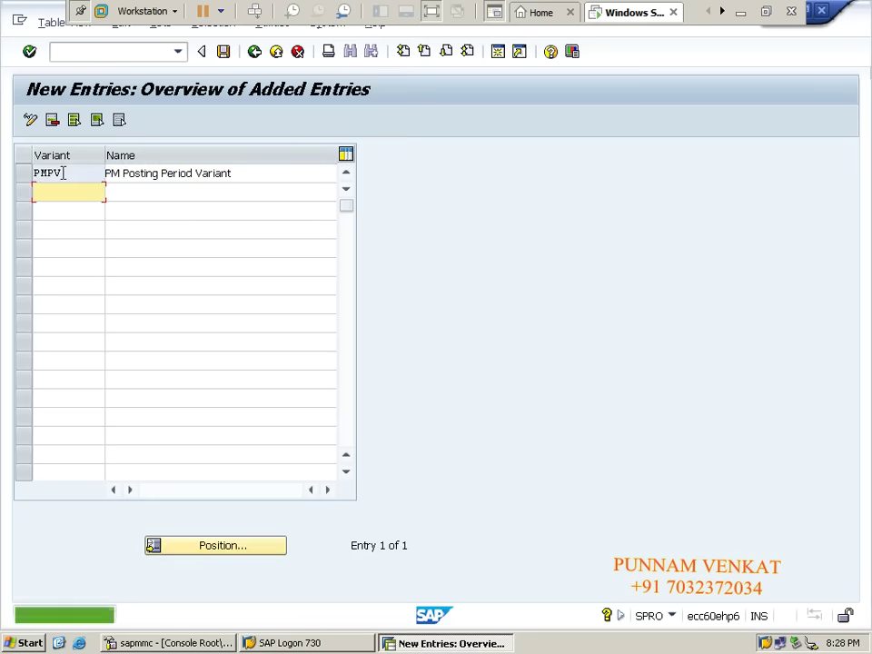
# - Review the new PMPV variant entry and the Assign Variants to Company Code topic in the Excel notes
pyautogui.doubleClick(78, 171)
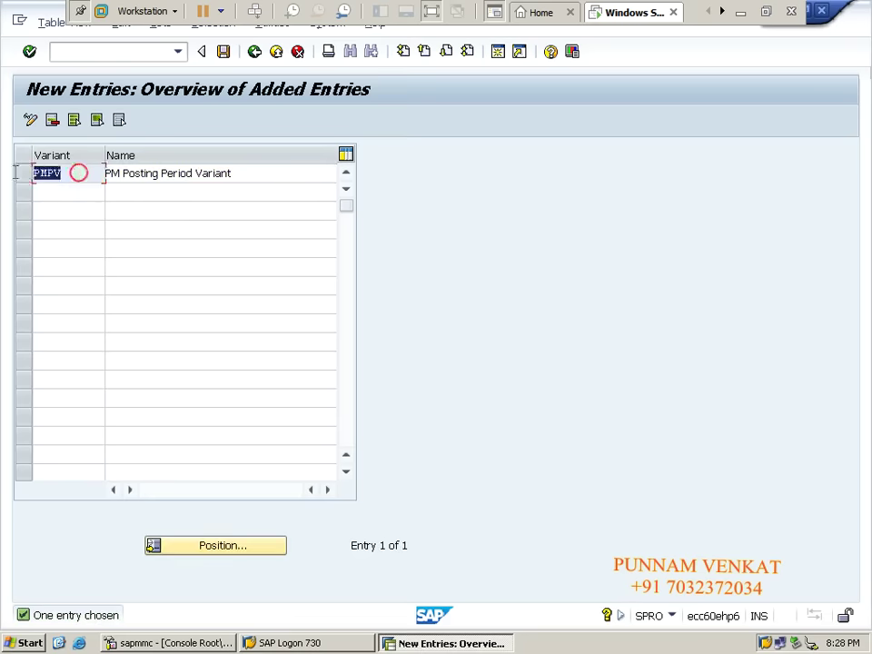
pyautogui.moveTo(243, 172); pyautogui.dragTo(71, 172)
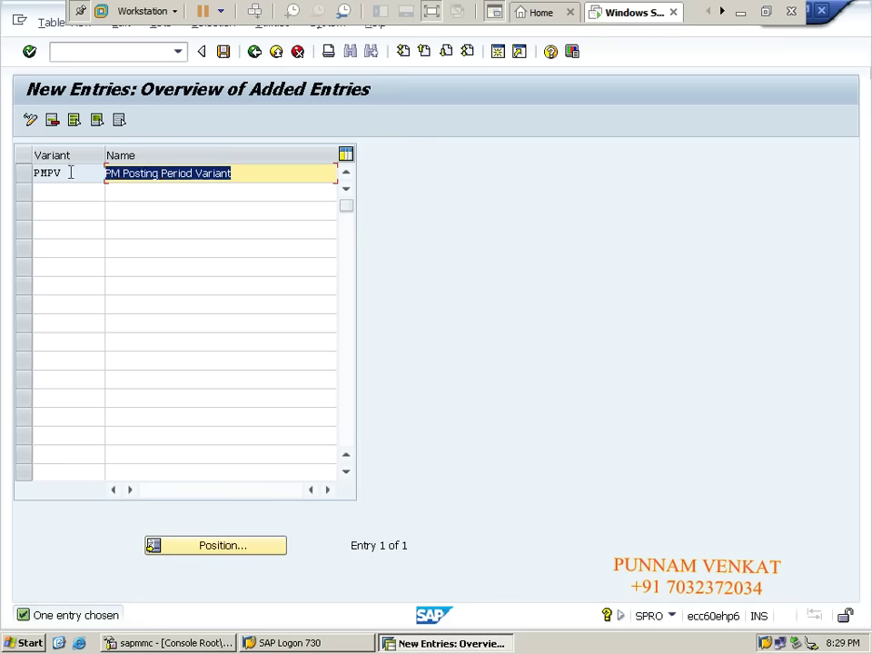
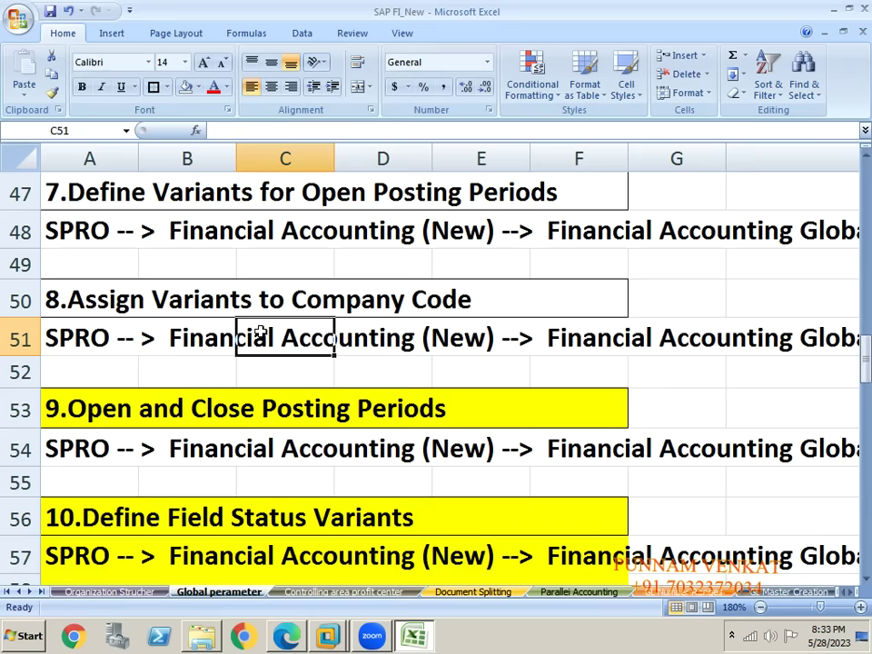
pyautogui.click(185, 331)
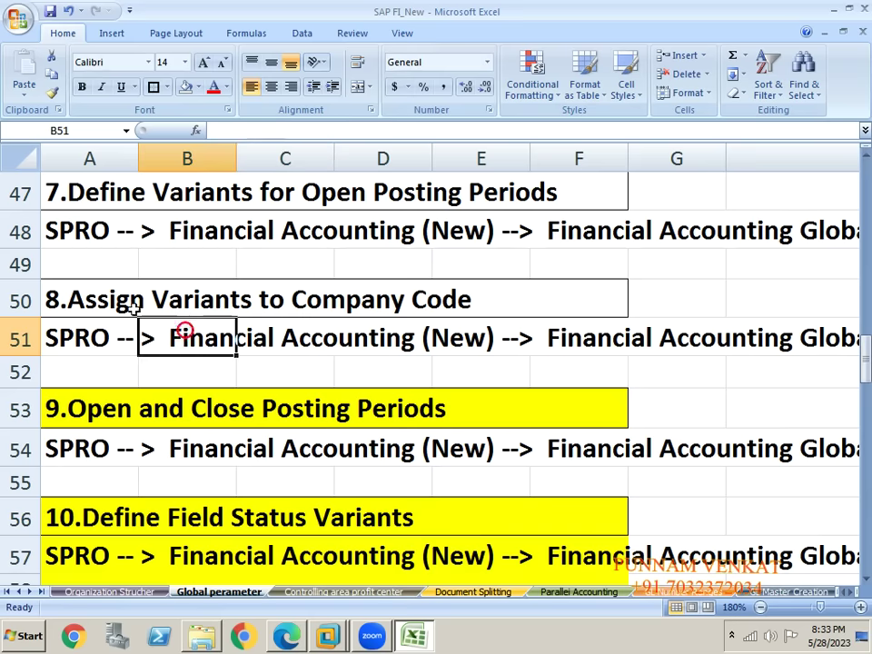
pyautogui.click(93, 300)
# - Switch back to SAP and leave the posting period variant definition for the IMG structure
pyautogui.hotkey('alt', 'Tab')
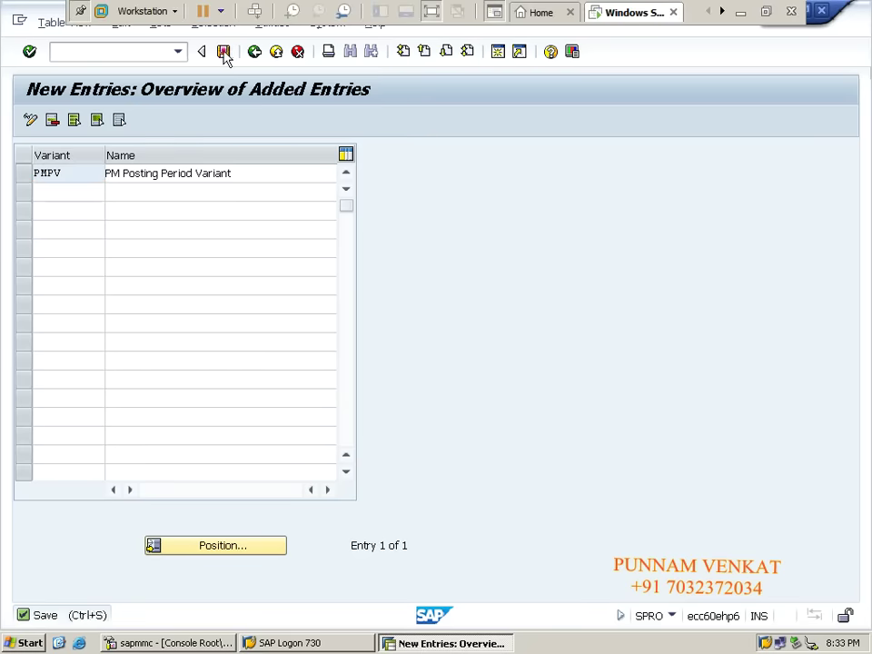
pyautogui.click(254, 52)
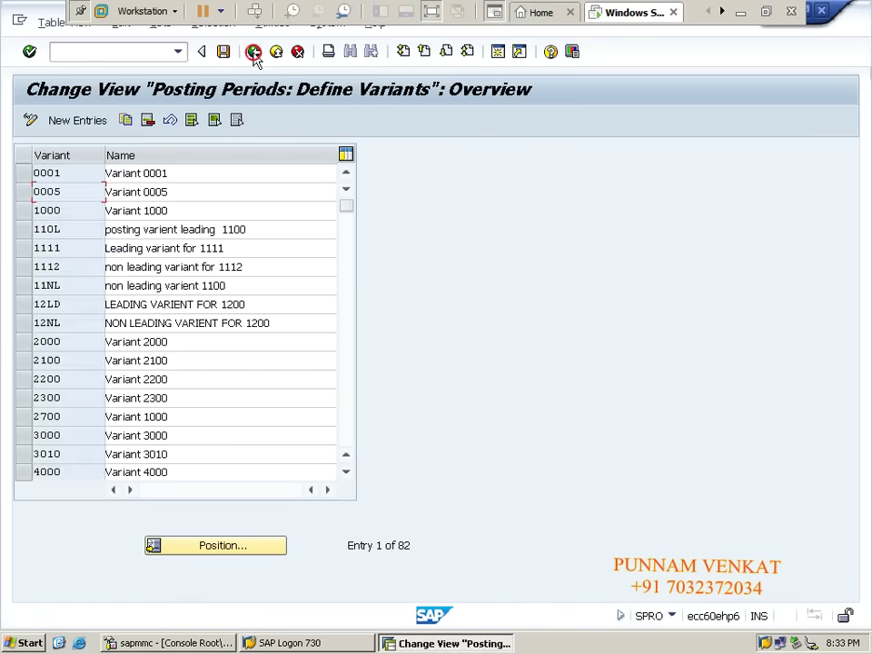
pyautogui.click(254, 51)
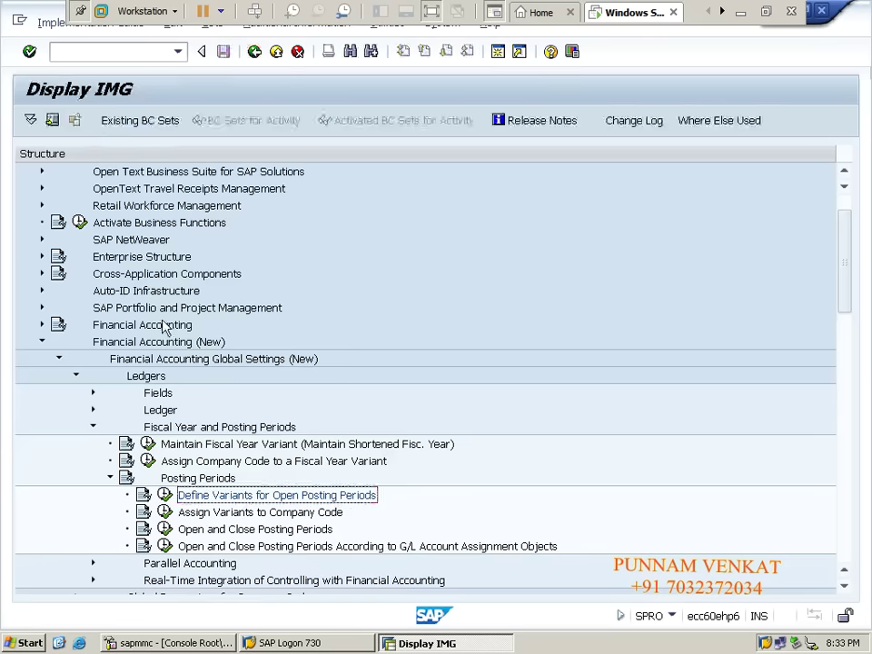
# - Follow the IMG path to Posting Periods and execute the Assign Variants to Company Code activity
pyautogui.click(148, 347)
pyautogui.click(155, 359)
pyautogui.click(143, 381)
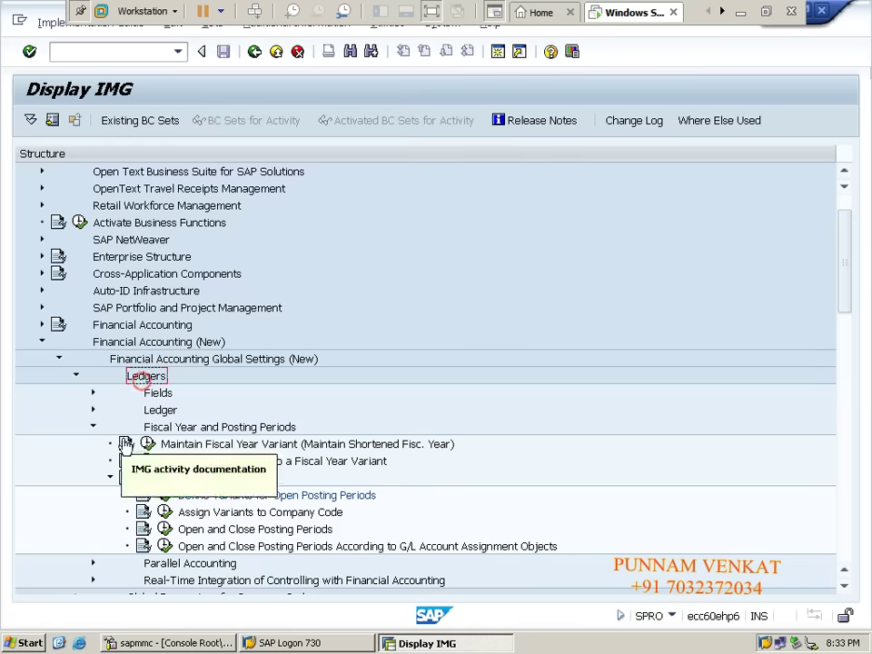
pyautogui.click(168, 430)
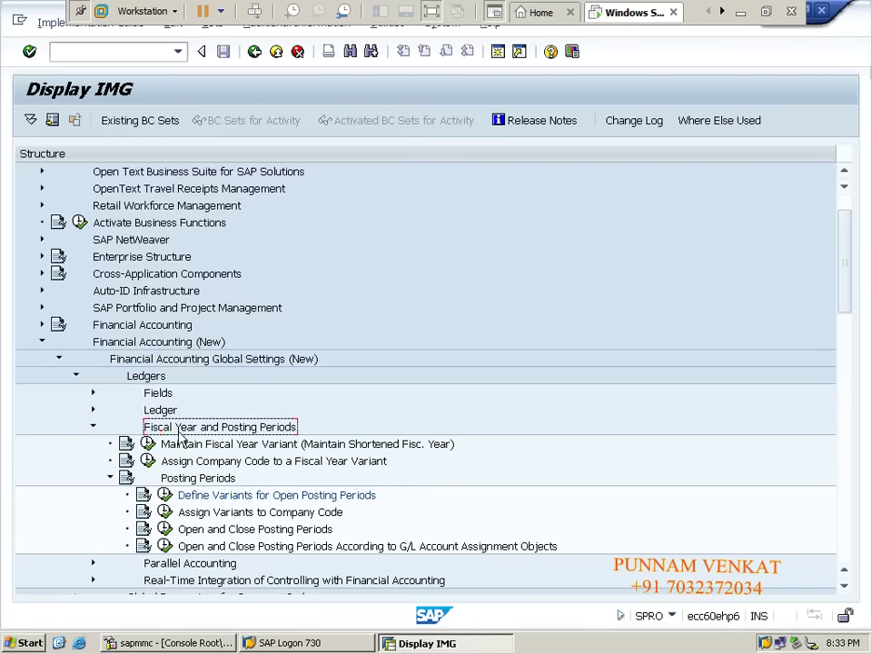
pyautogui.click(190, 483)
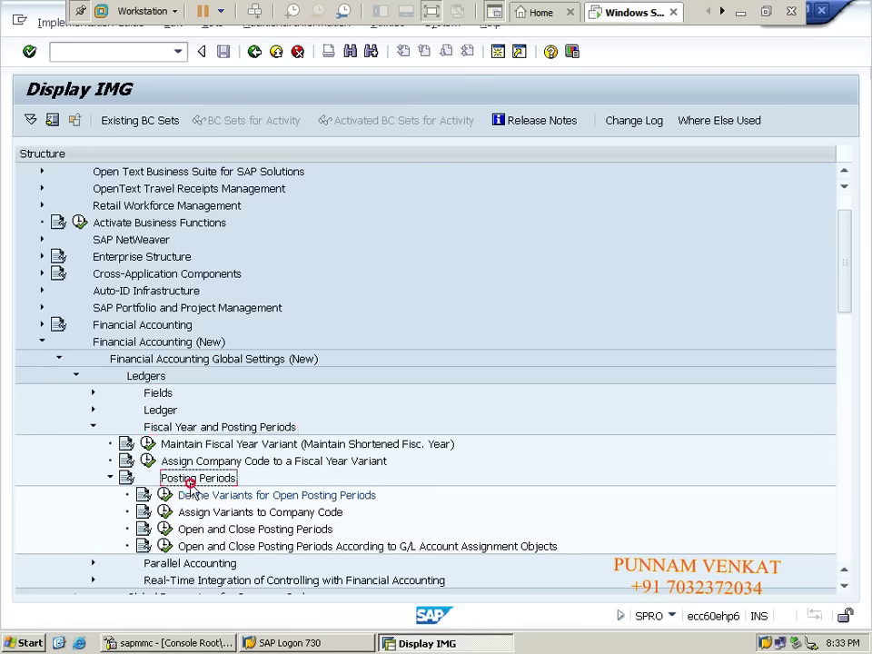
pyautogui.click(193, 513)
pyautogui.click(192, 513)
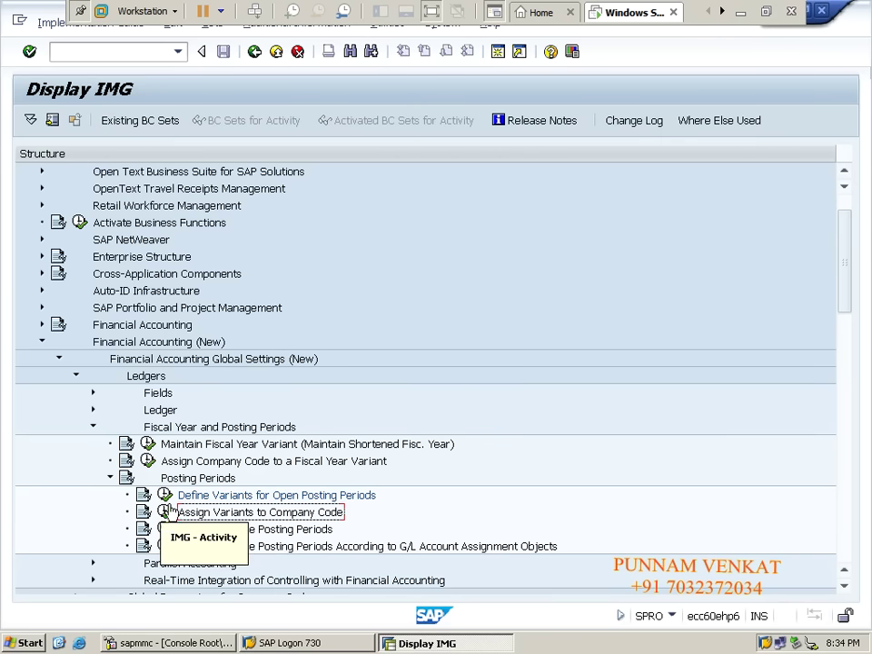
pyautogui.click(165, 513)
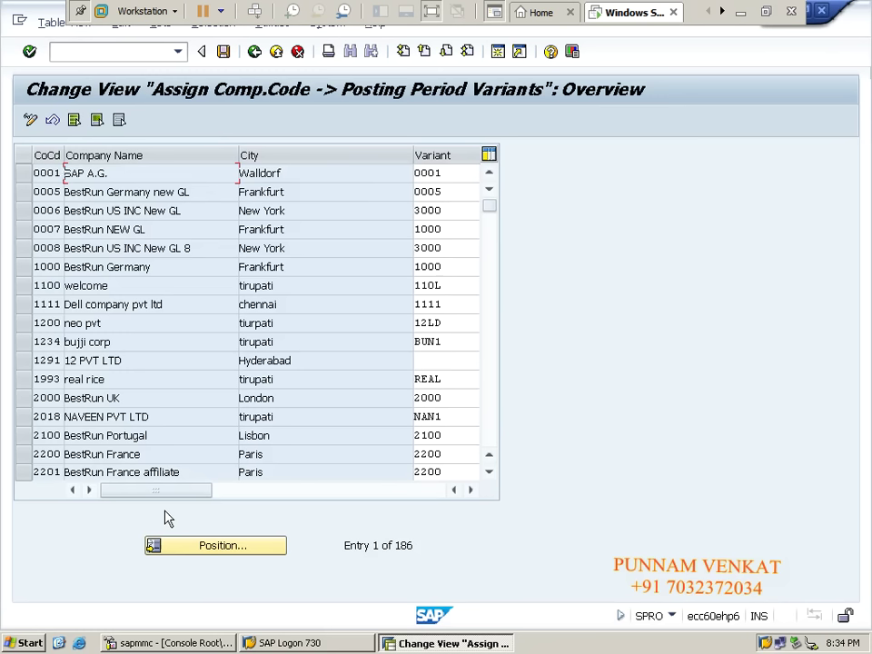
# - Locate company codes PM10 and PM20 in the variant assignment list, check their Variant fields and return to the IMG
pyautogui.click(211, 551)
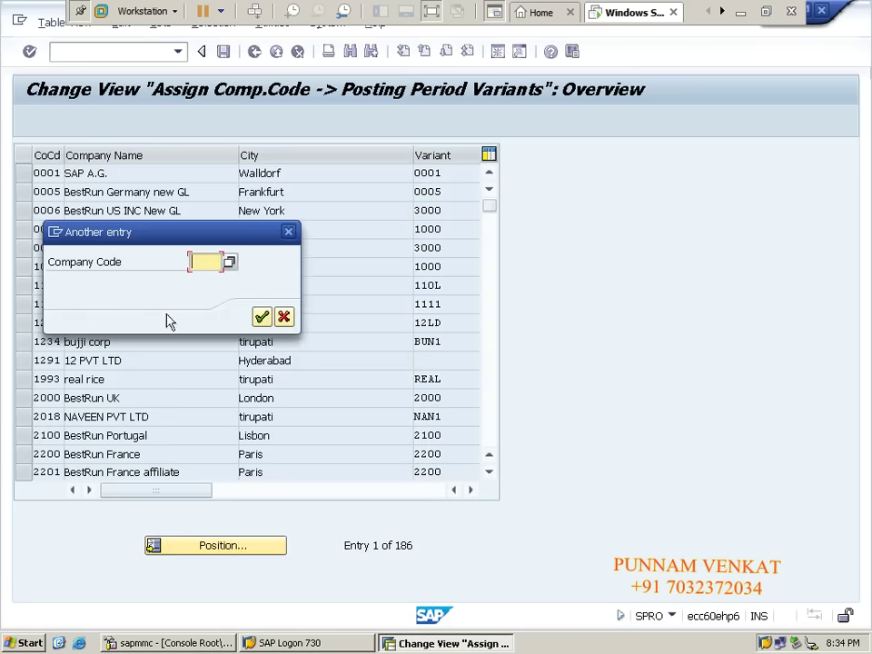
pyautogui.write('PM10')
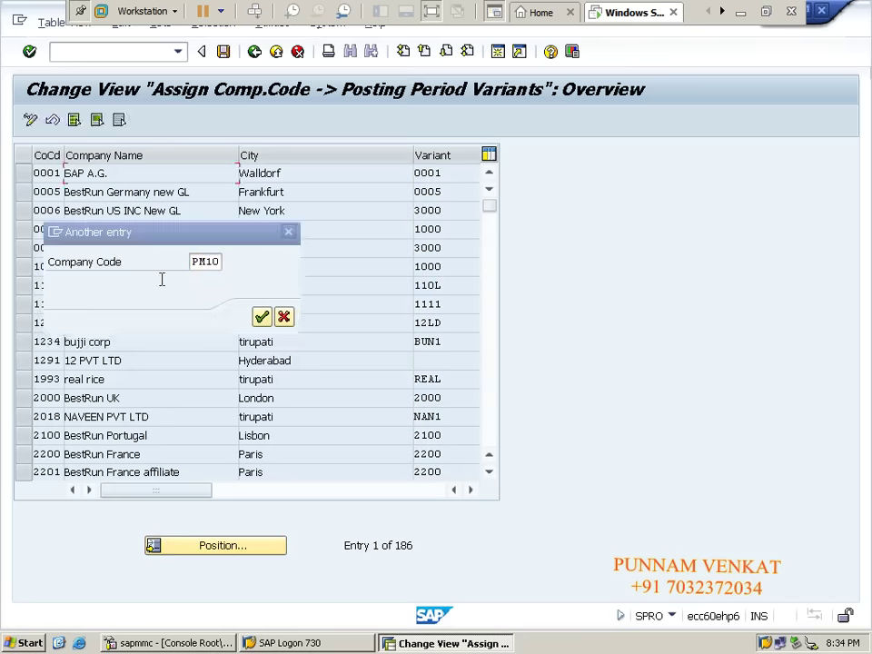
pyautogui.press('Return')
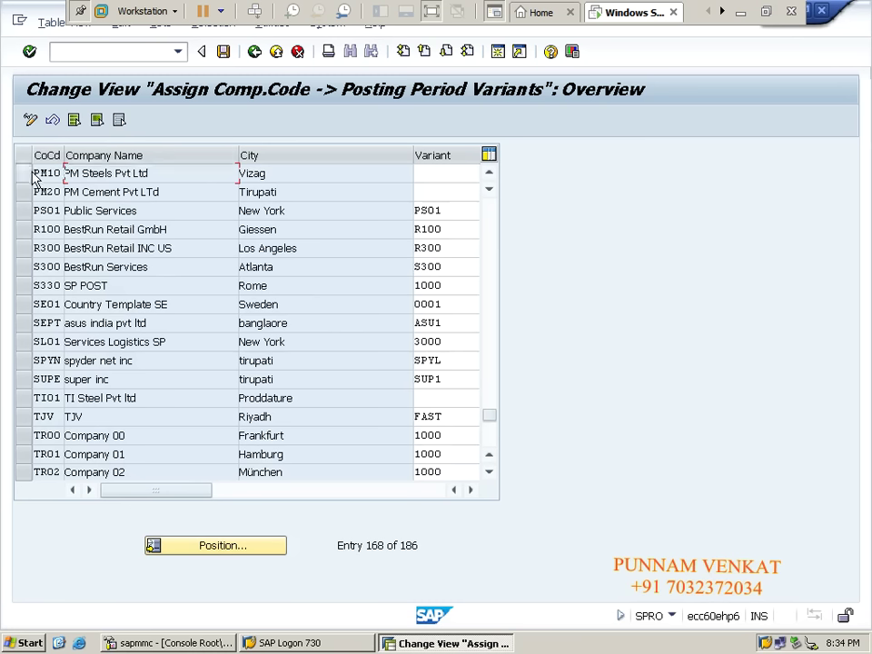
pyautogui.moveTo(37, 173)
pyautogui.mouseDown()
pyautogui.moveTo(70, 173)
pyautogui.moveTo(64, 192)
pyautogui.mouseUp()
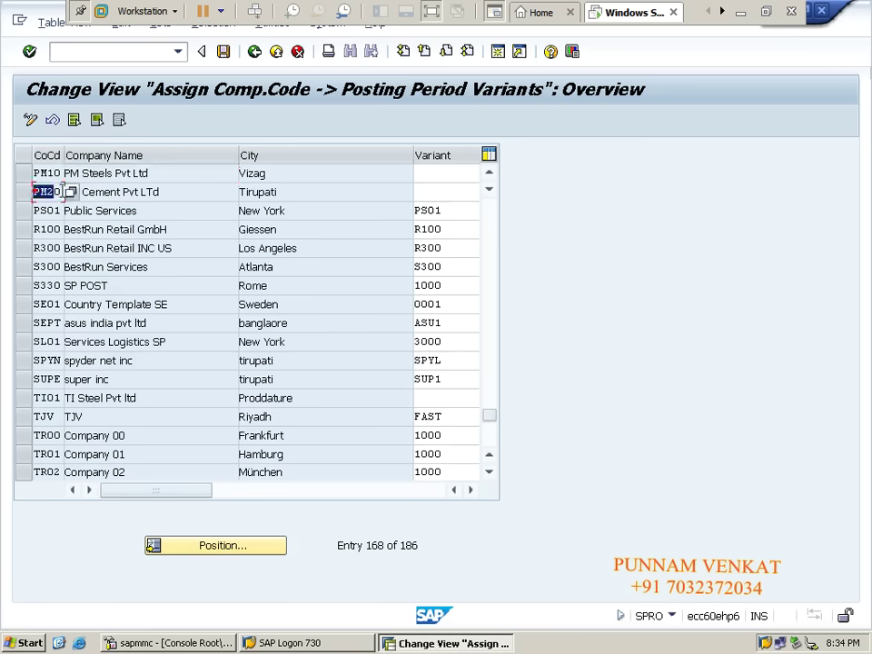
pyautogui.click(428, 173)
pyautogui.click(429, 193)
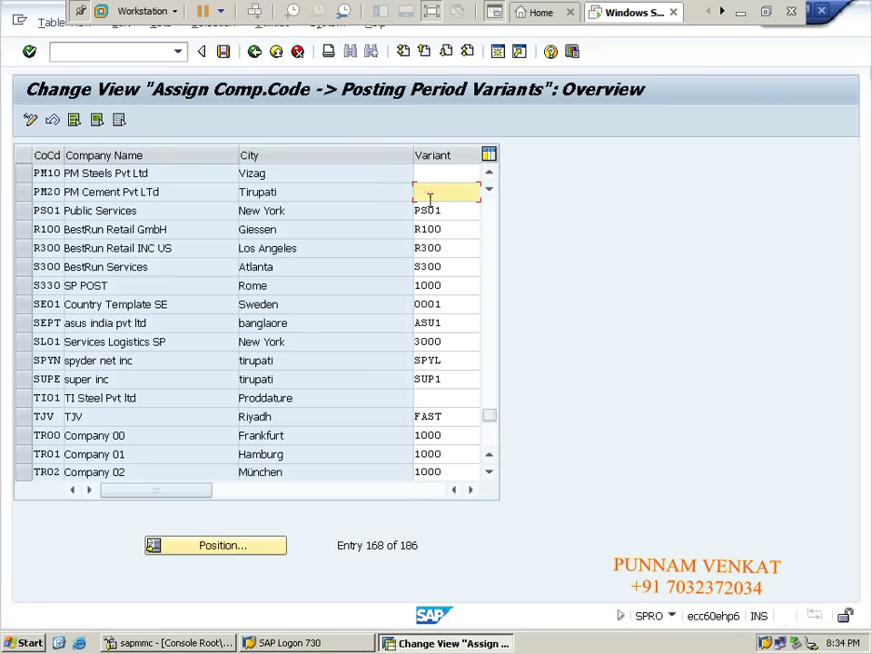
pyautogui.click(254, 52)
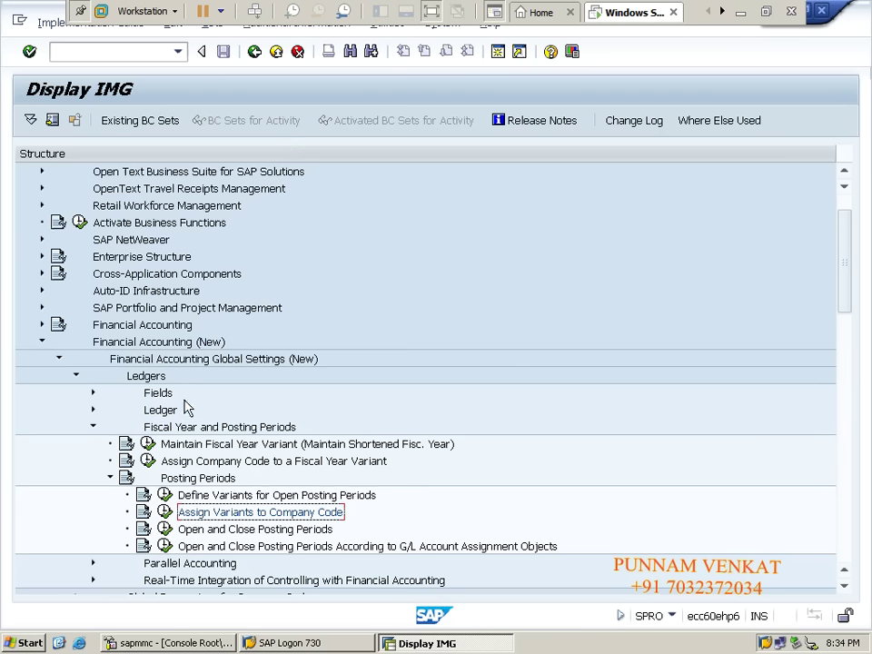
# - Reopen the Assign Variants to Company Code activity under Fiscal Year and Posting Periods
pyautogui.click(151, 343)
pyautogui.click(145, 362)
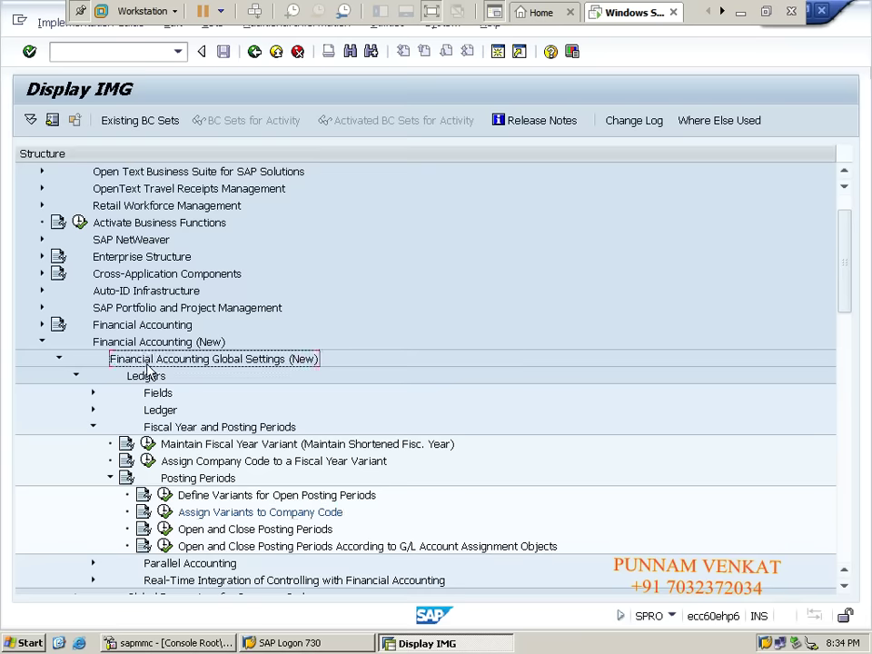
pyautogui.click(146, 378)
pyautogui.click(166, 432)
pyautogui.click(167, 477)
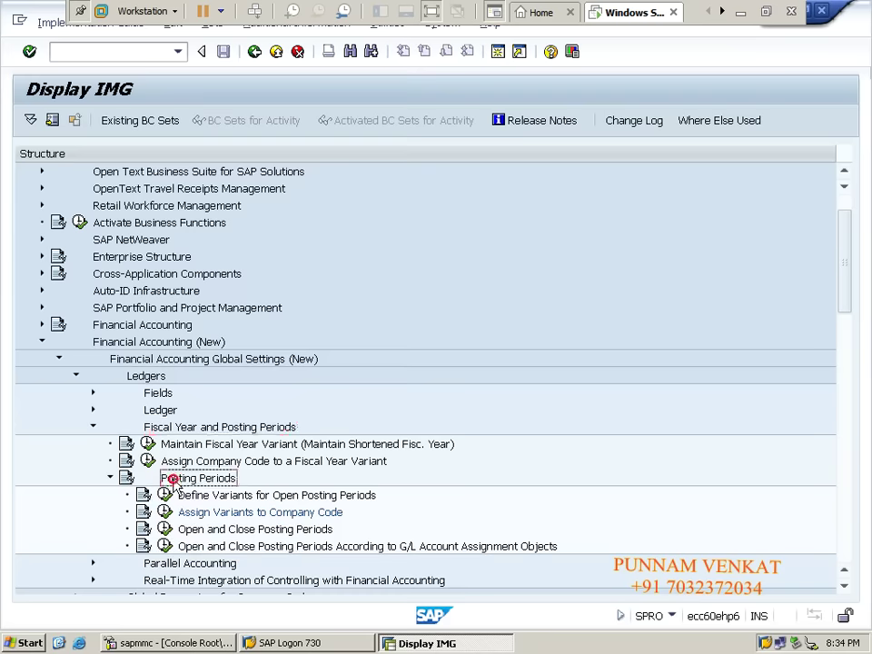
pyautogui.click(197, 513)
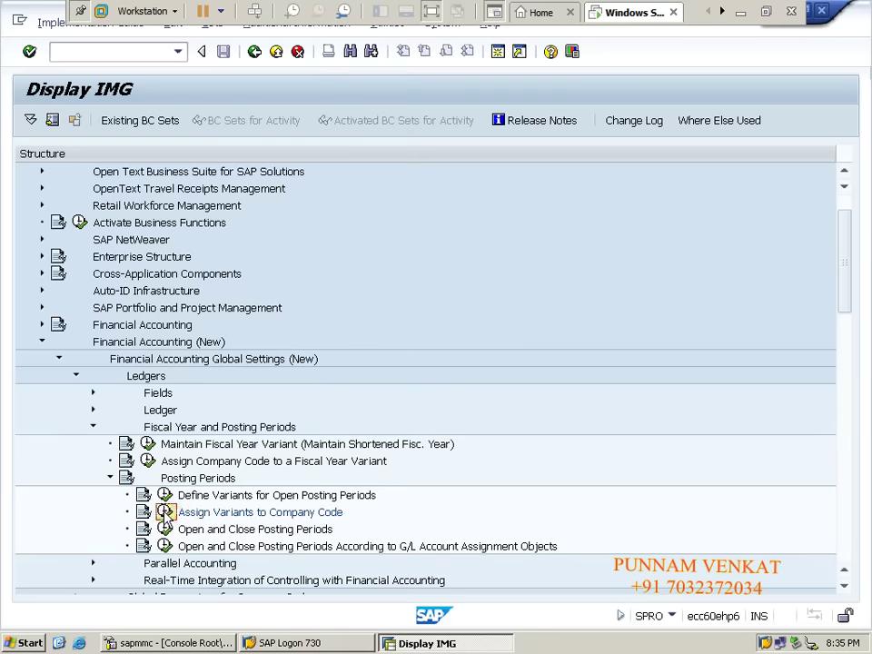
pyautogui.click(165, 512)
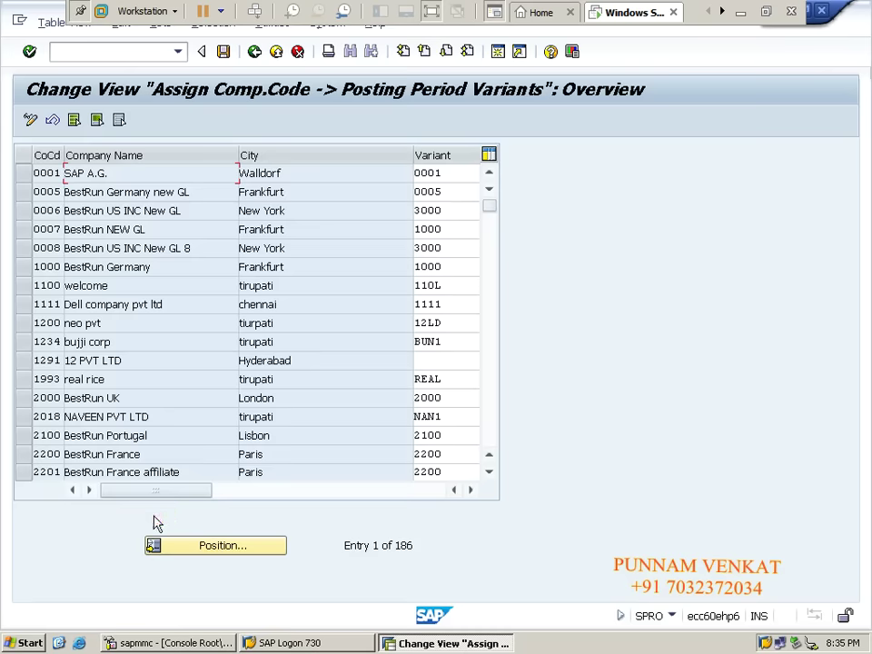
# - Position the assignment list at company code PM10 and narrow the City column beside its Variant field
pyautogui.click(213, 548)
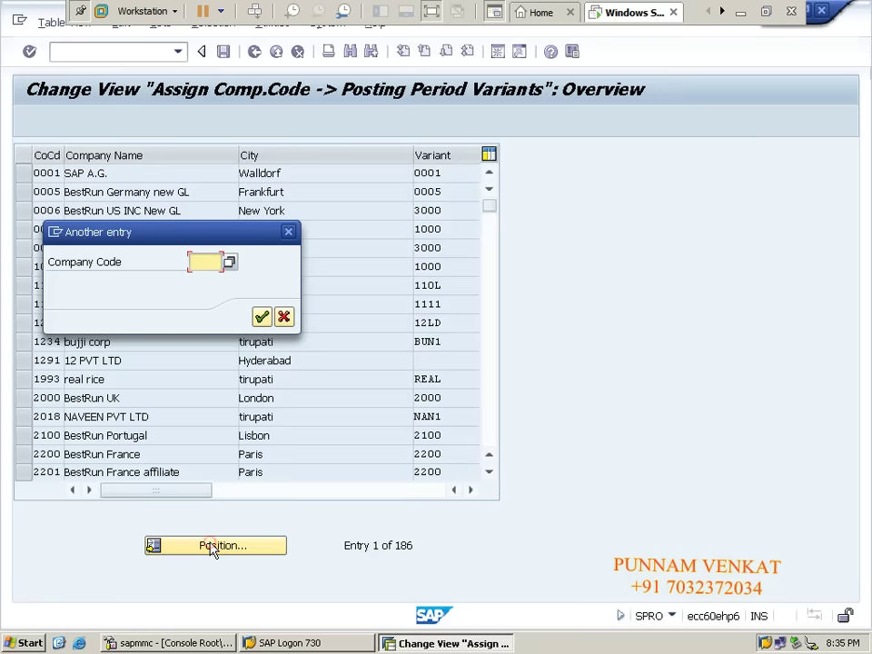
pyautogui.write('PM10')
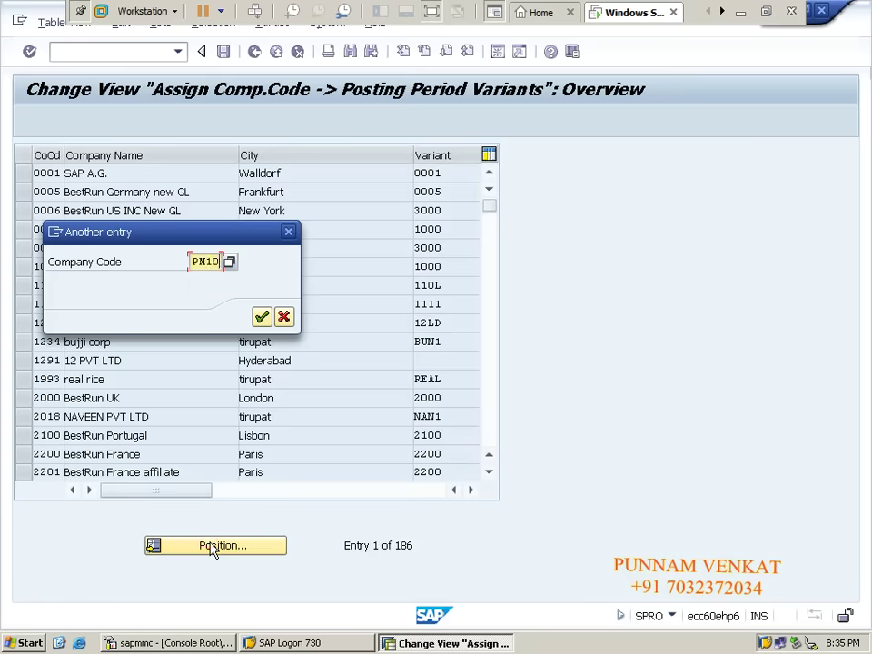
pyautogui.press('Return')
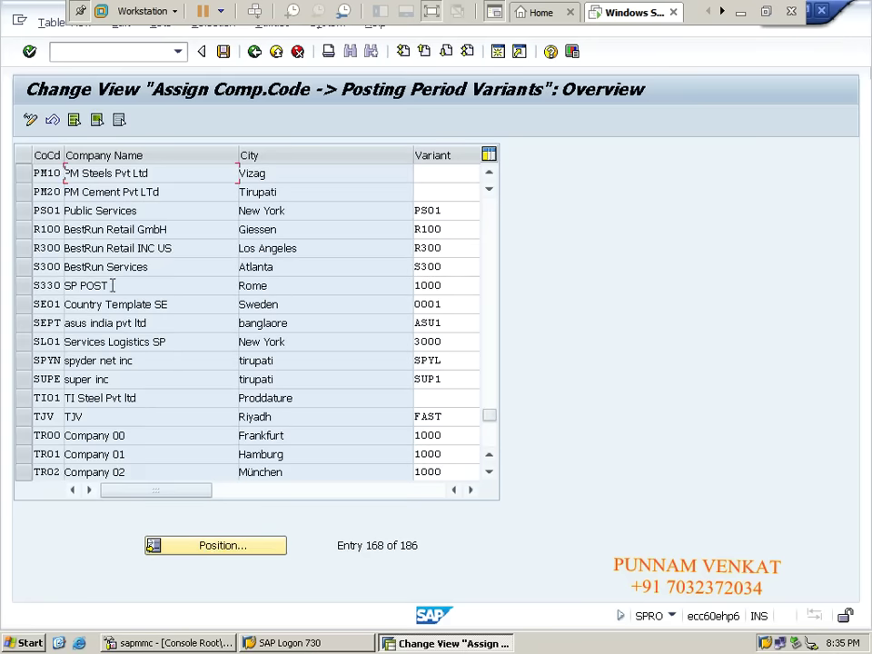
pyautogui.doubleClick(39, 172)
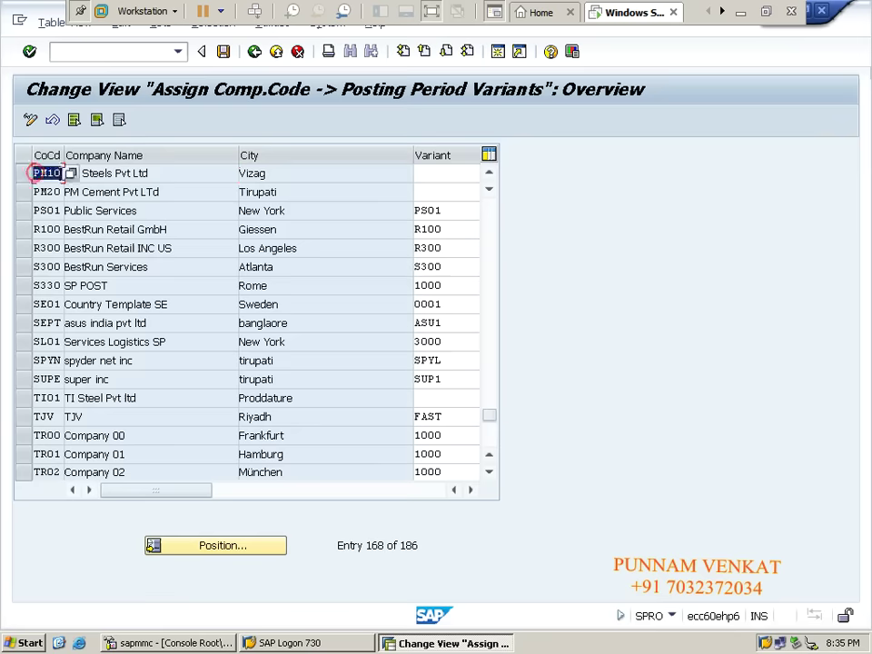
pyautogui.click(427, 175)
pyautogui.moveTo(412, 158); pyautogui.dragTo(366, 158)
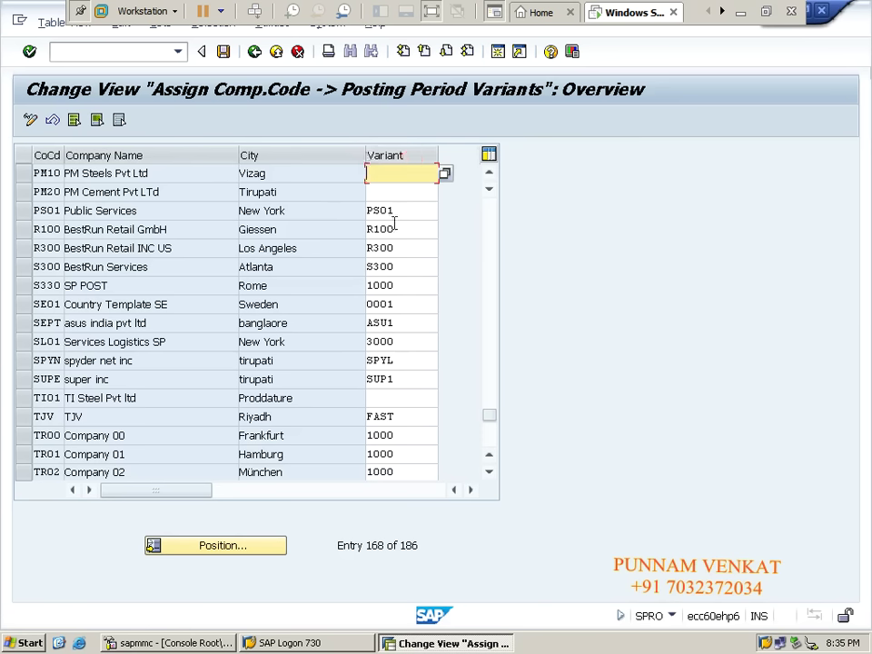
pyautogui.write('PM')
pyautogui.press('BackSpace')
pyautogui.press('BackSpace')
pyautogui.press('BackSpace')
# - Assign posting period variant PMPV to company code PM10, picking it from the list of possible variants
pyautogui.click(323, 179)
pyautogui.click(446, 176)
pyautogui.click(445, 176)
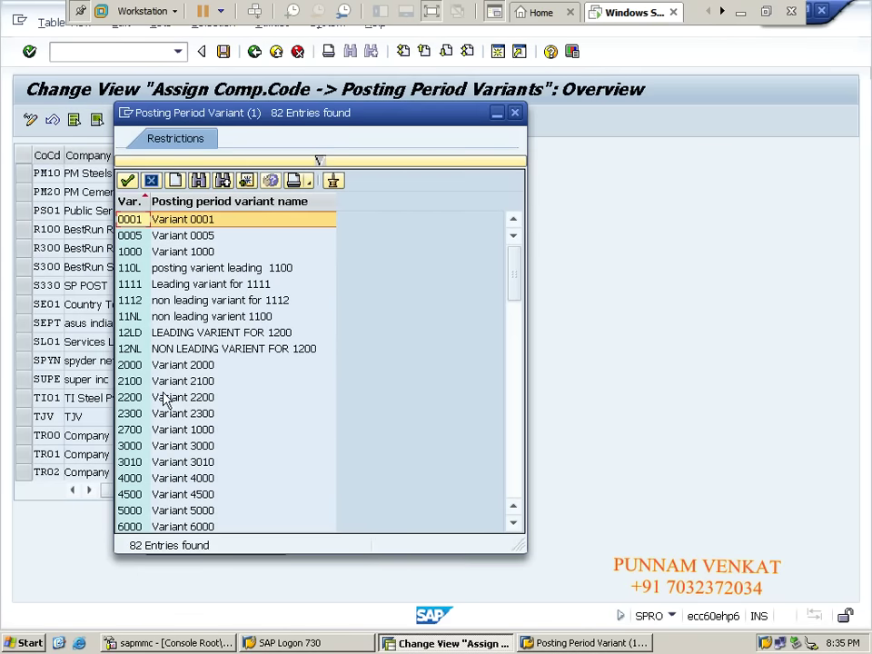
pyautogui.scroll(-12, 164, 403)
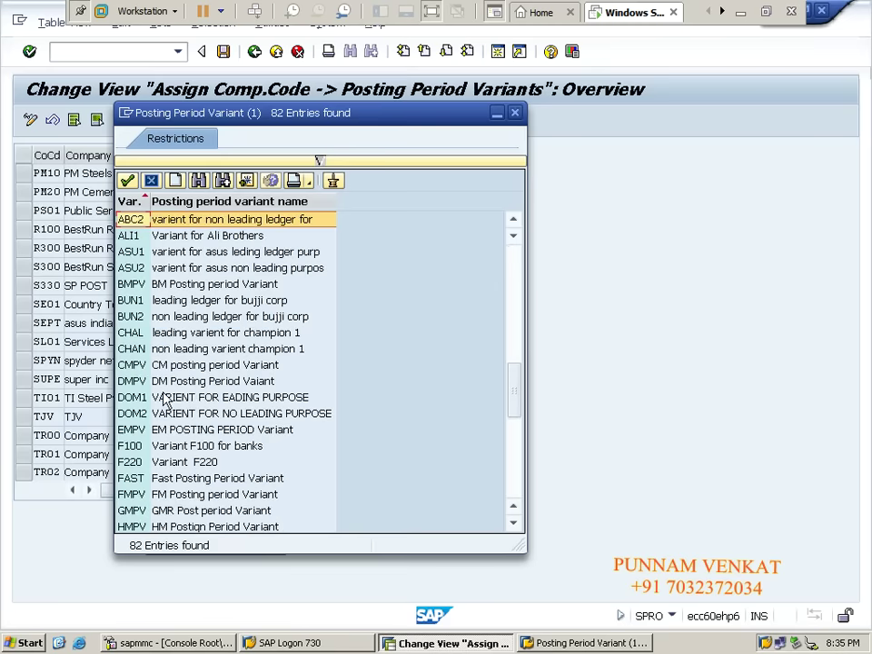
pyautogui.scroll(-6, 164, 402)
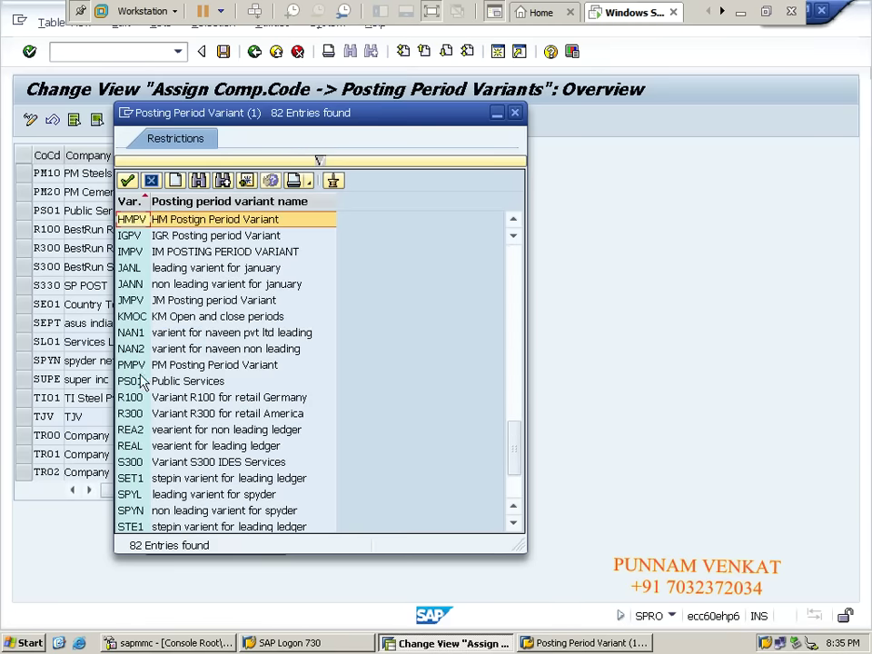
pyautogui.click(129, 365)
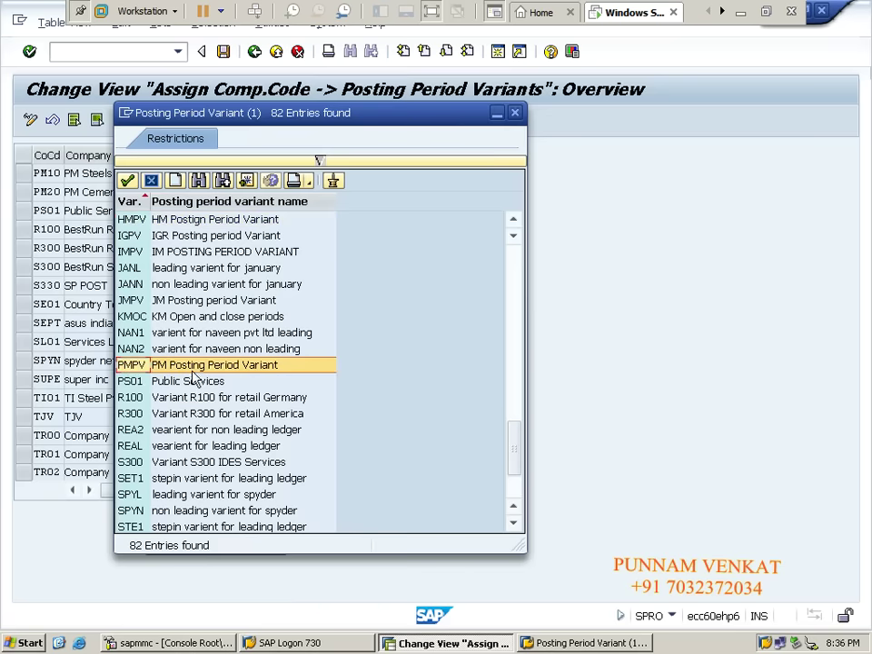
pyautogui.doubleClick(169, 365)
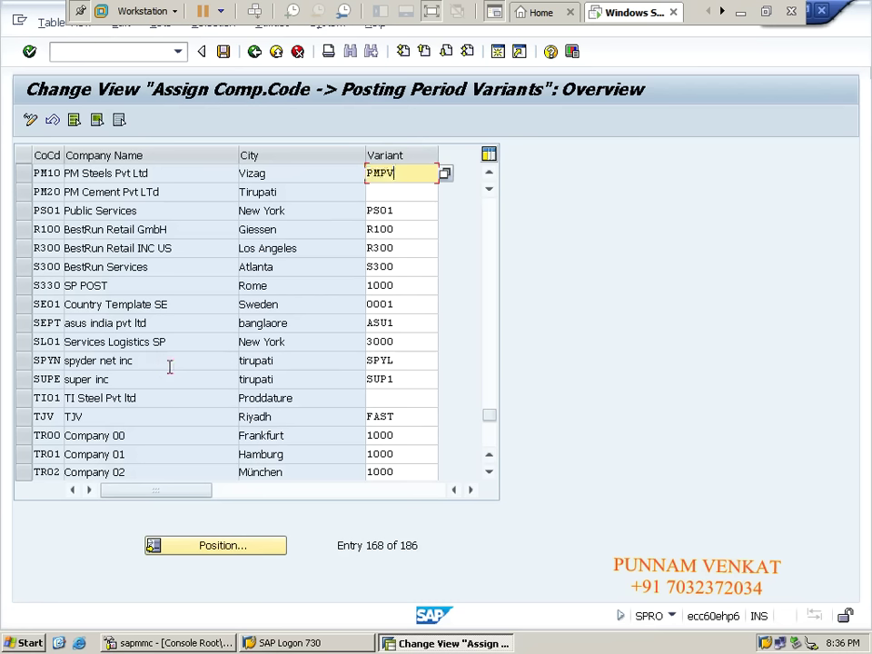
# - Assign posting period variant PMPV to company code PM20 and check the assignments of PM10 and PM20
pyautogui.click(381, 191)
pyautogui.write('PMPV')
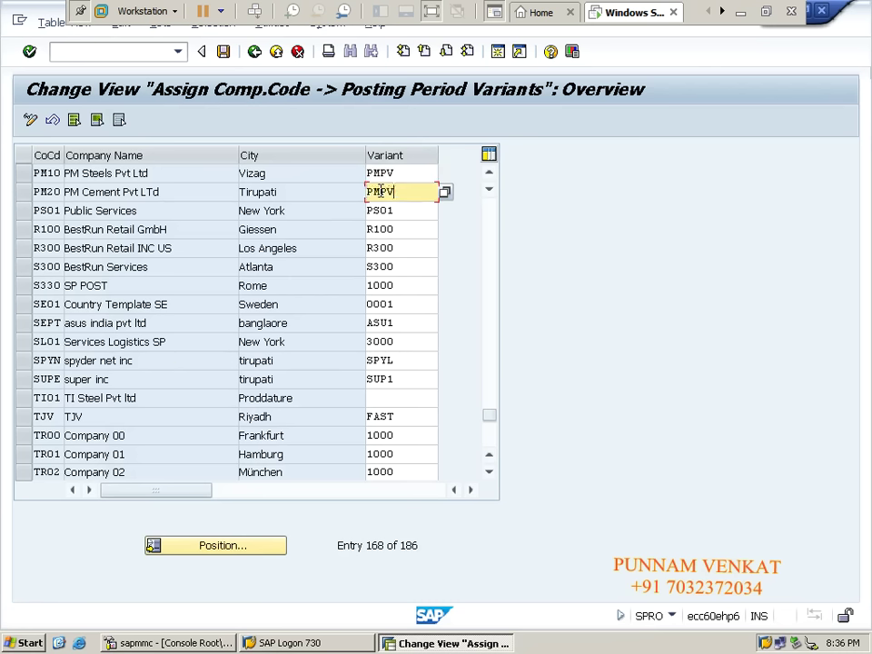
pyautogui.doubleClick(381, 190)
pyautogui.click(34, 174)
pyautogui.click(33, 174)
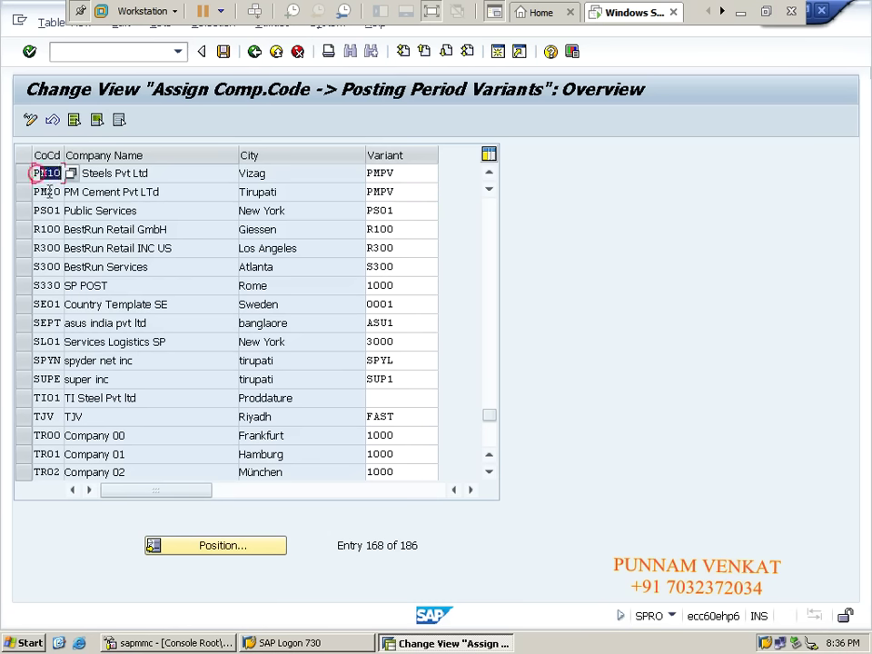
pyautogui.click(36, 192)
pyautogui.doubleClick(402, 191)
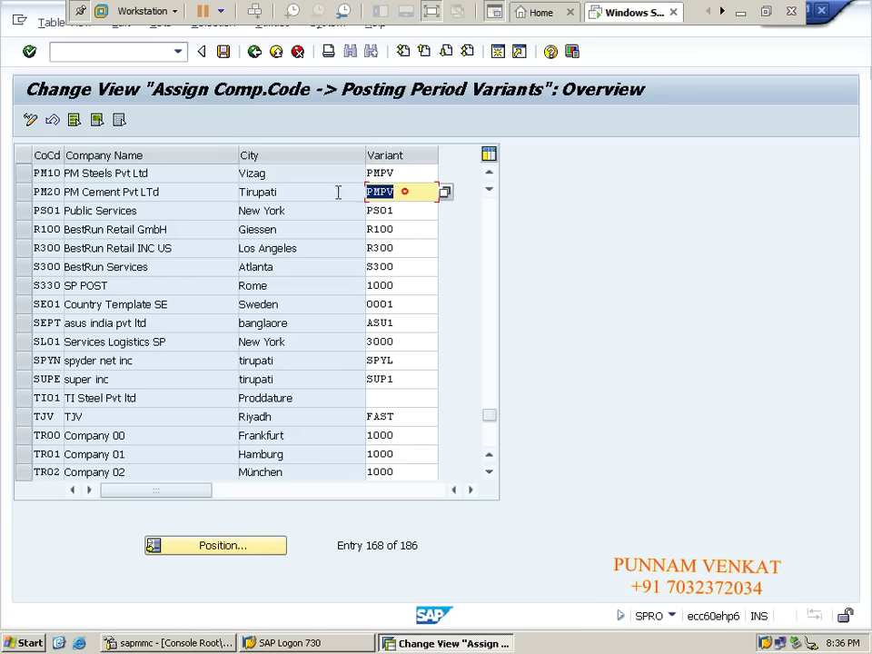
# - Save the PMPV assignments for PM10 and PM20 under the PM Goups IMP Project customizing request and return to the IMG
pyautogui.doubleClick(407, 174)
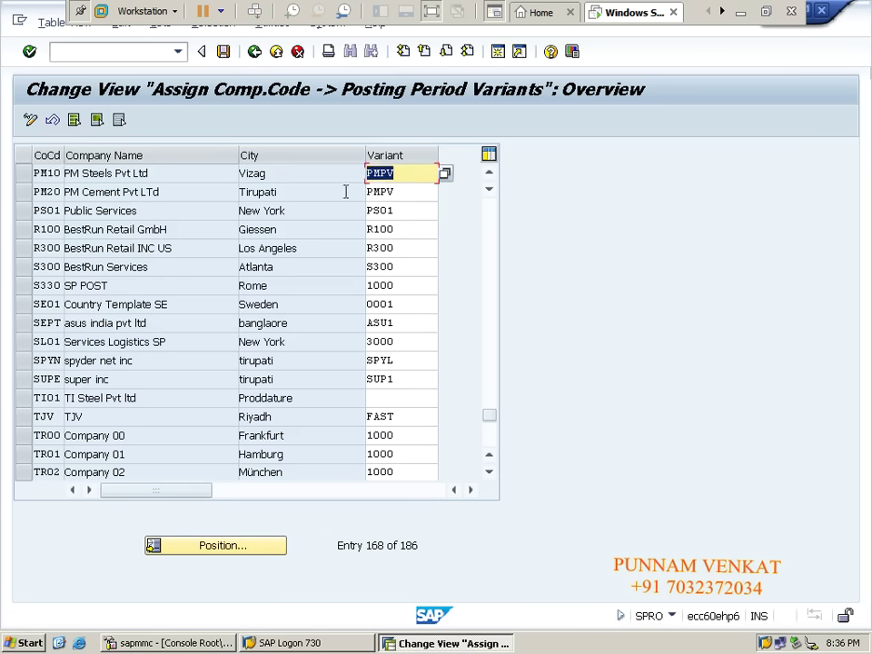
pyautogui.doubleClick(406, 193)
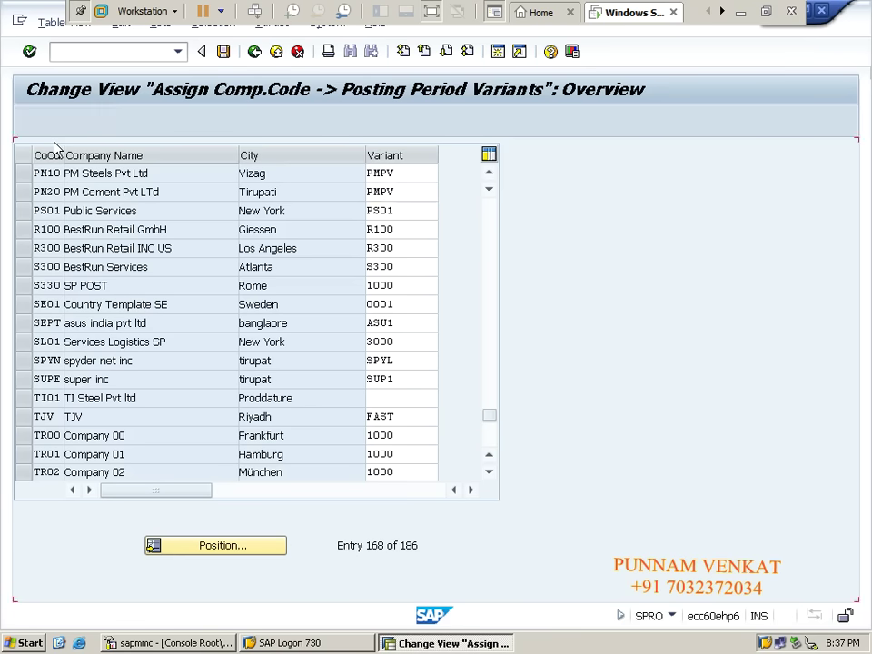
pyautogui.click(223, 52)
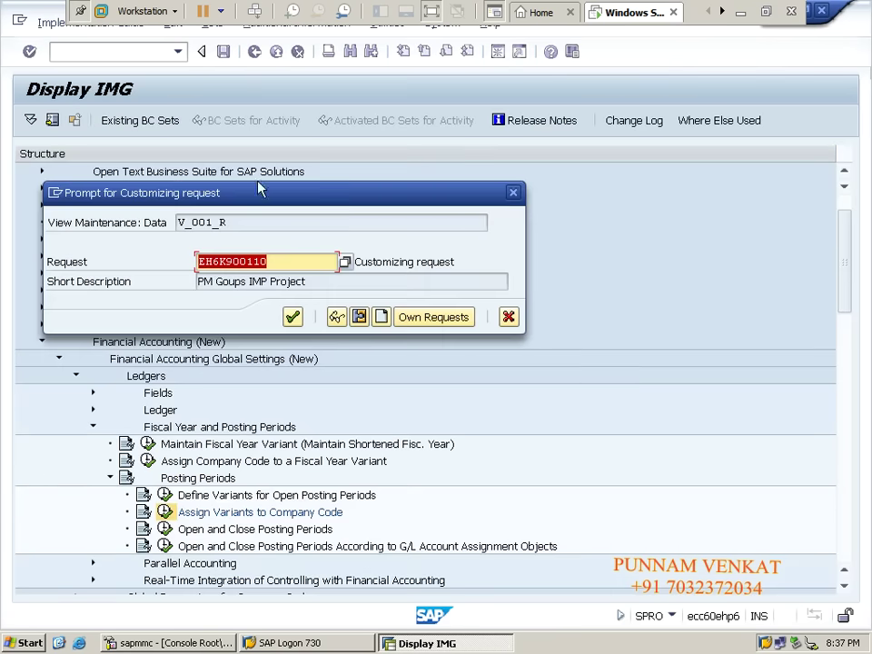
pyautogui.click(292, 316)
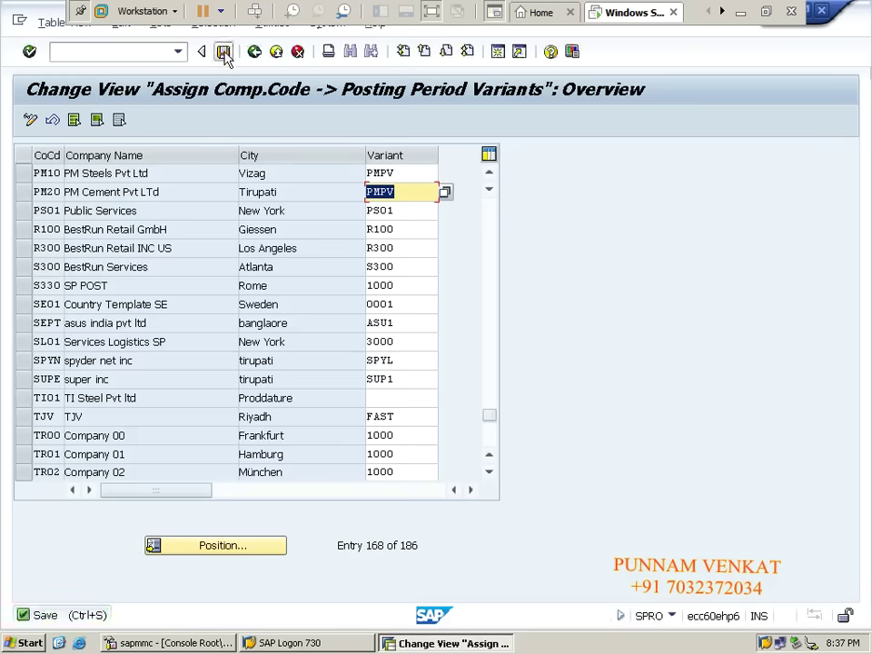
pyautogui.click(255, 53)
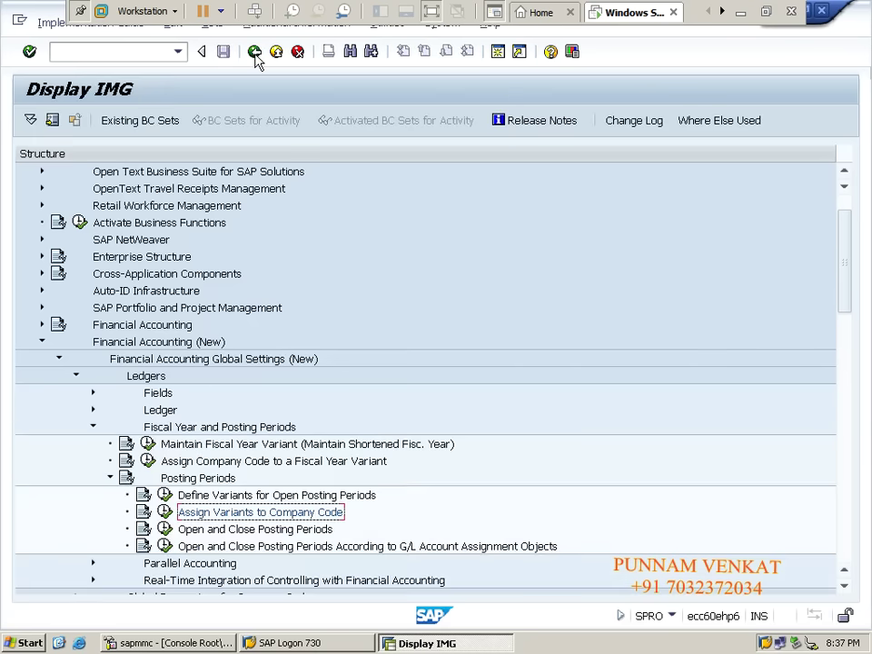
# - Select Open and Close Posting Periods, display the IMG Activity keys as additional information, and widen that column to show the full keys
pyautogui.click(216, 529)
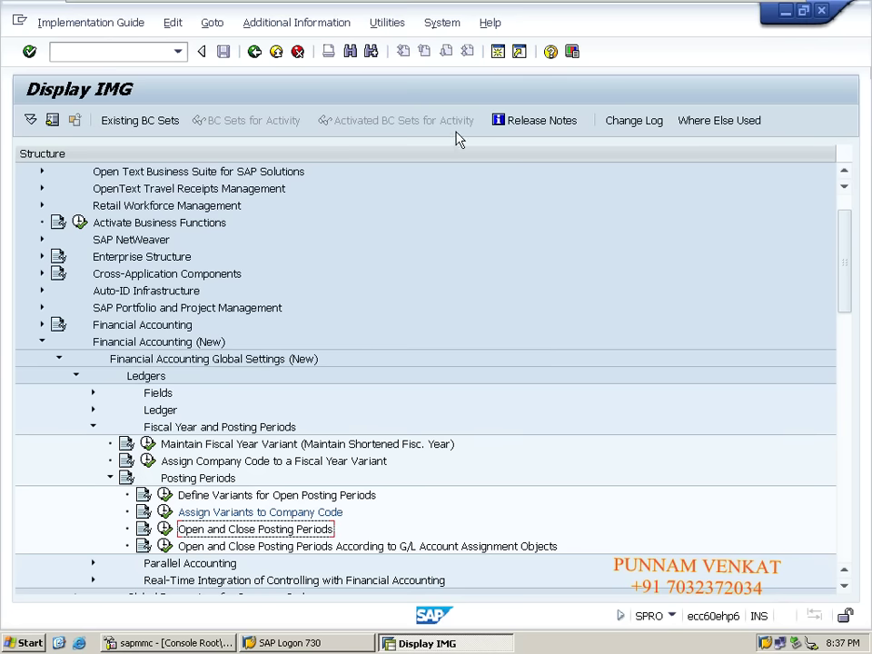
pyautogui.click(292, 24)
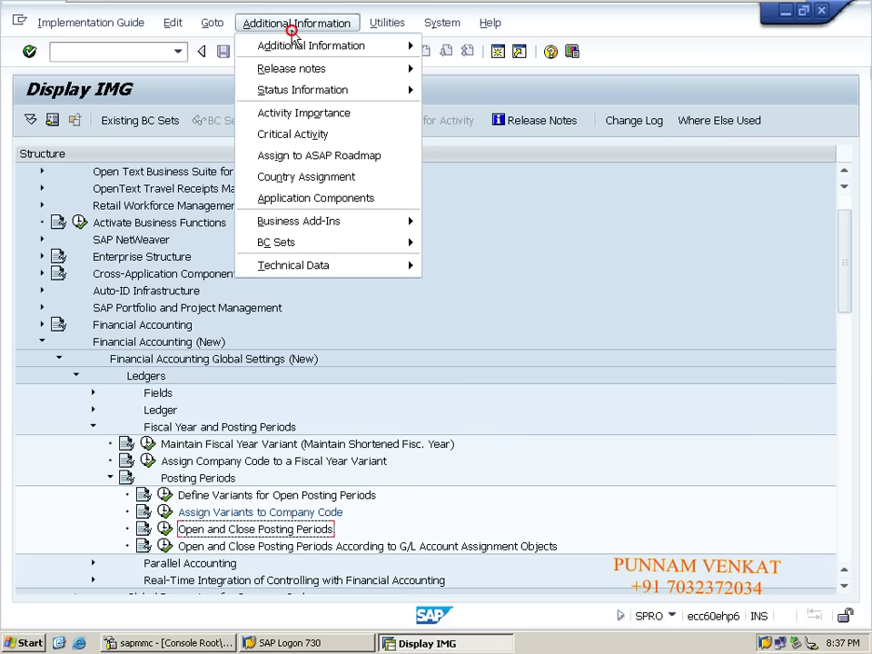
pyautogui.moveTo(301, 51)
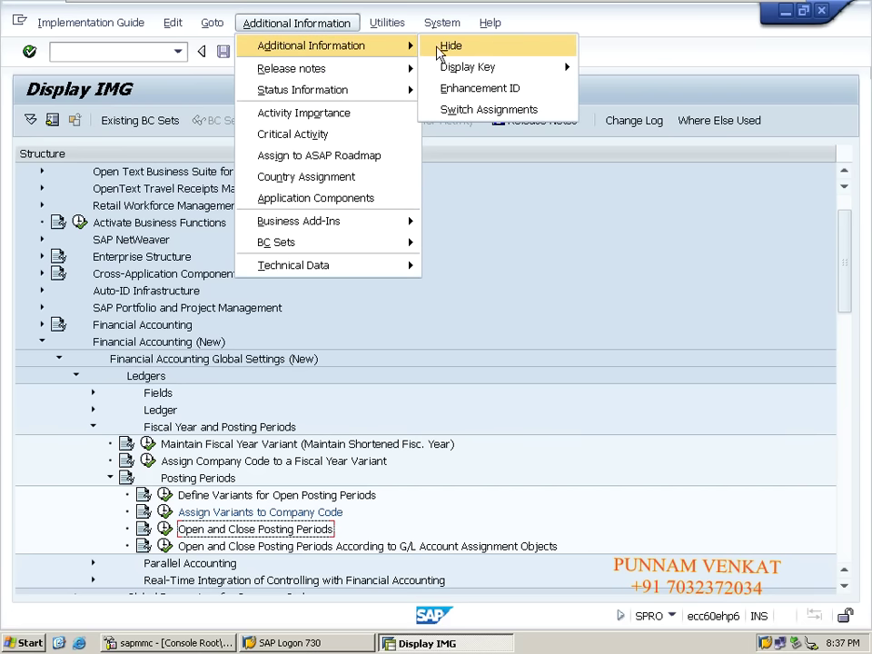
pyautogui.moveTo(450, 75)
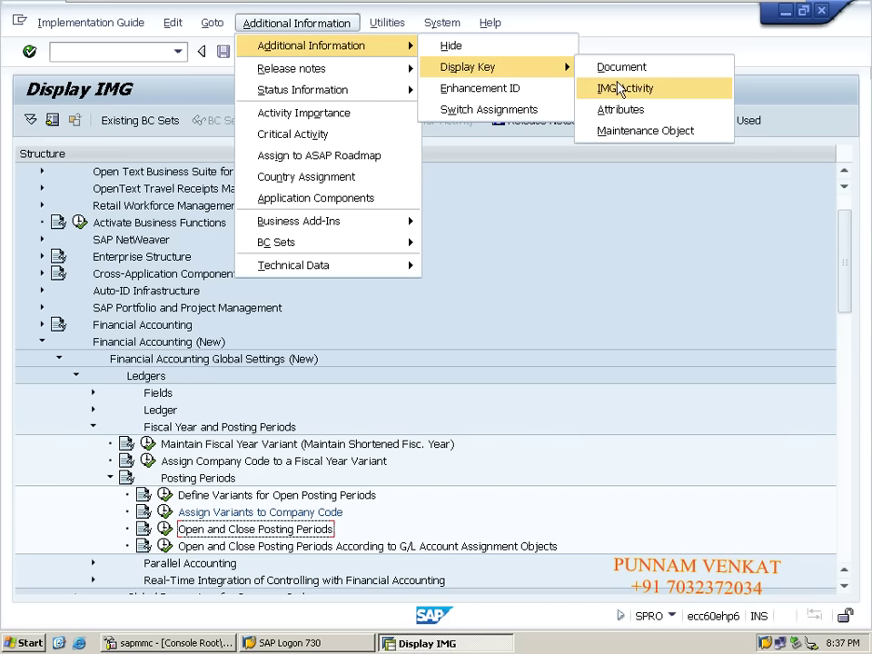
pyautogui.click(618, 85)
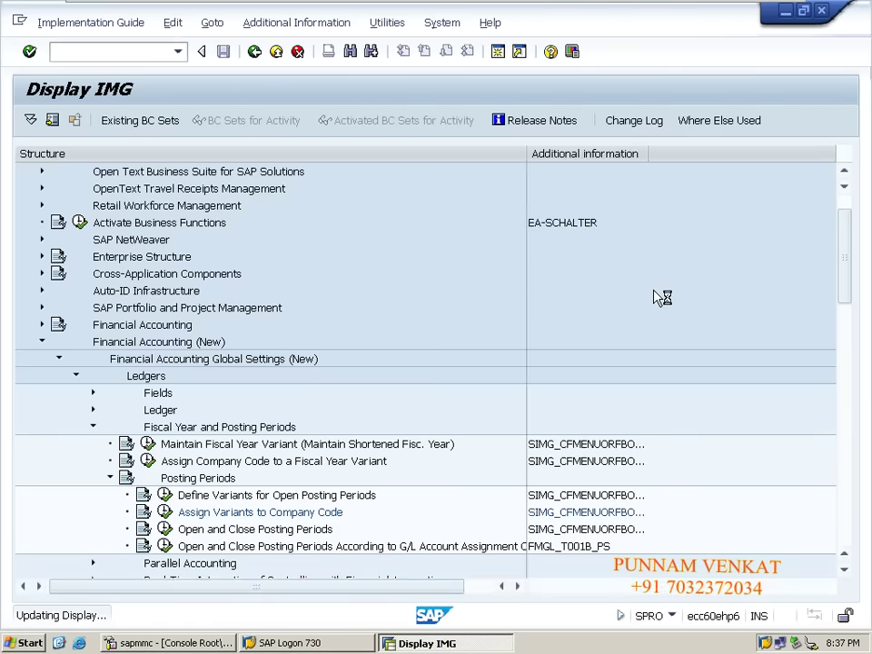
pyautogui.moveTo(645, 154); pyautogui.dragTo(755, 158)
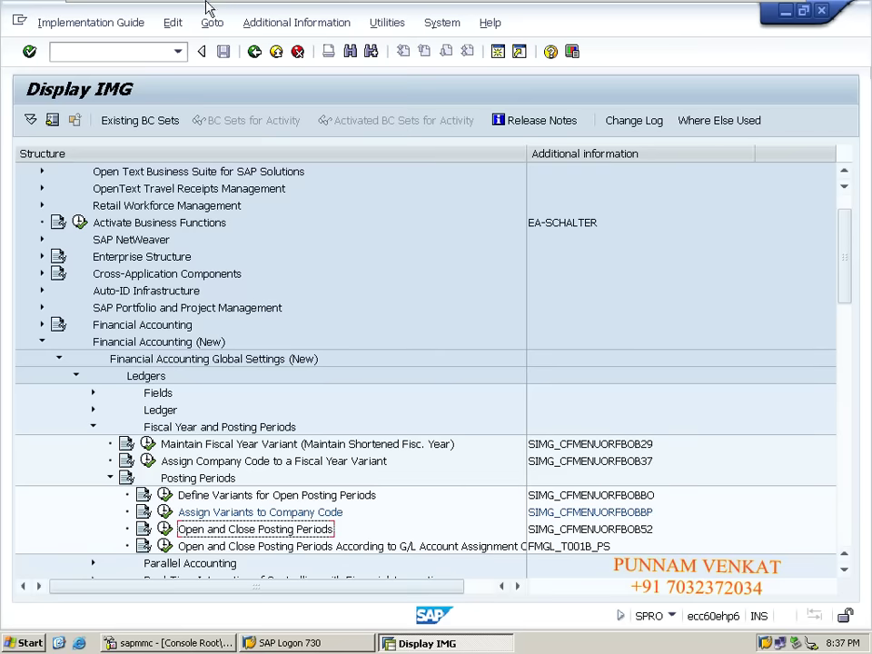
# - Switch to the SAP FI_New workbook in Excel and move along row 50 to the PMPV posting period diagram
pyautogui.click(82, 12)
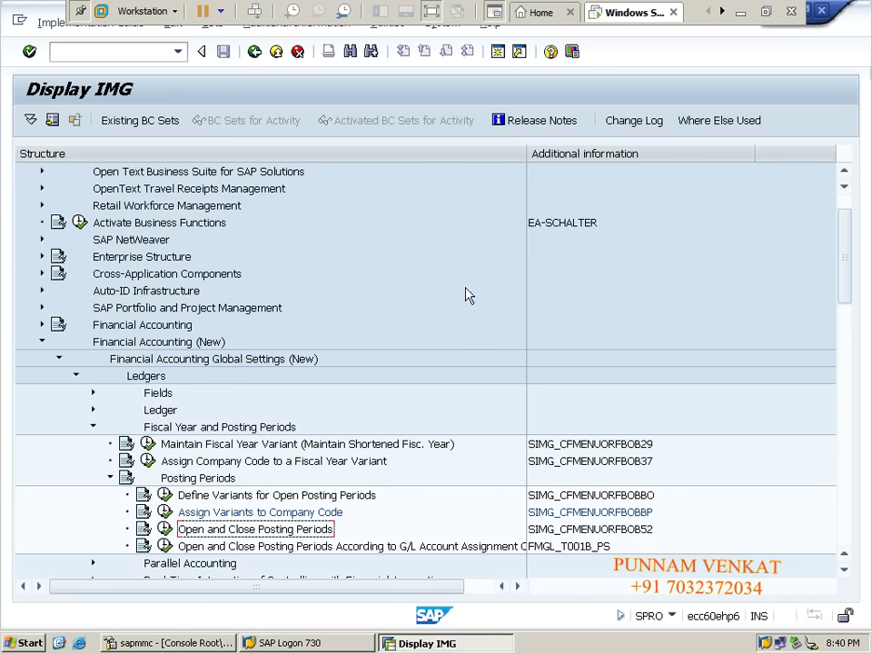
pyautogui.click(738, 11)
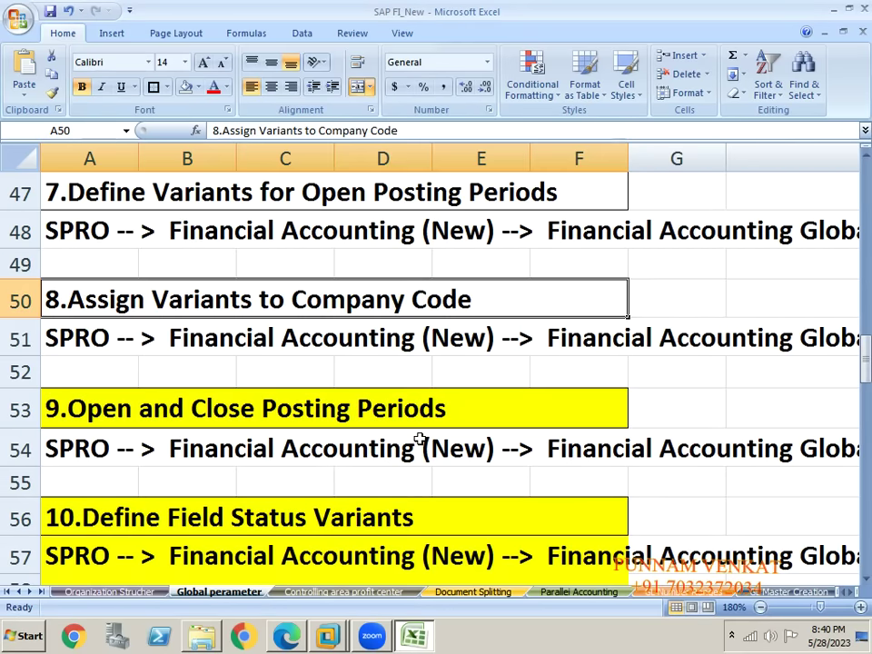
pyautogui.press('Right')
pyautogui.press('Right')
pyautogui.press('Right')
pyautogui.press('Right')
pyautogui.press('Right')
pyautogui.press('Right')
pyautogui.press('Right')
pyautogui.press('Right')
pyautogui.press('Right')
pyautogui.press('Right')
pyautogui.press('Right')
pyautogui.press('Right')
pyautogui.press('Right')
pyautogui.press('Right')
pyautogui.press('Right')
pyautogui.press('Right')
pyautogui.press('Right')
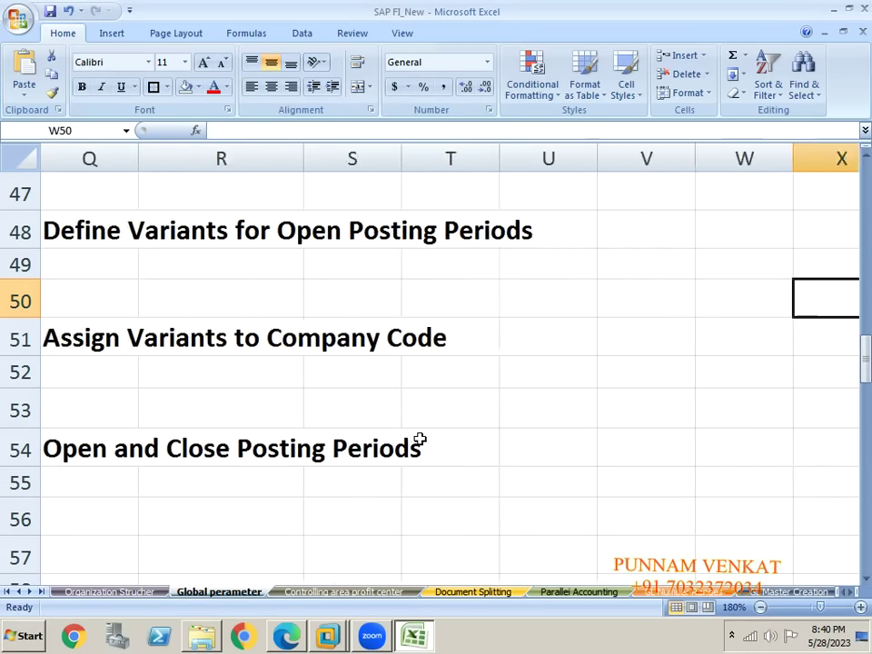
pyautogui.press('Right')
pyautogui.press('Right')
pyautogui.press('Right')
pyautogui.press('Right')
pyautogui.press('Right')
pyautogui.press('Right')
pyautogui.press('Right')
pyautogui.press('Right')
pyautogui.press('Right')
pyautogui.press('Right')
pyautogui.press('Right')
pyautogui.press('Right')
pyautogui.press('Right')
pyautogui.press('Right')
pyautogui.press('Right')
pyautogui.press('Right')
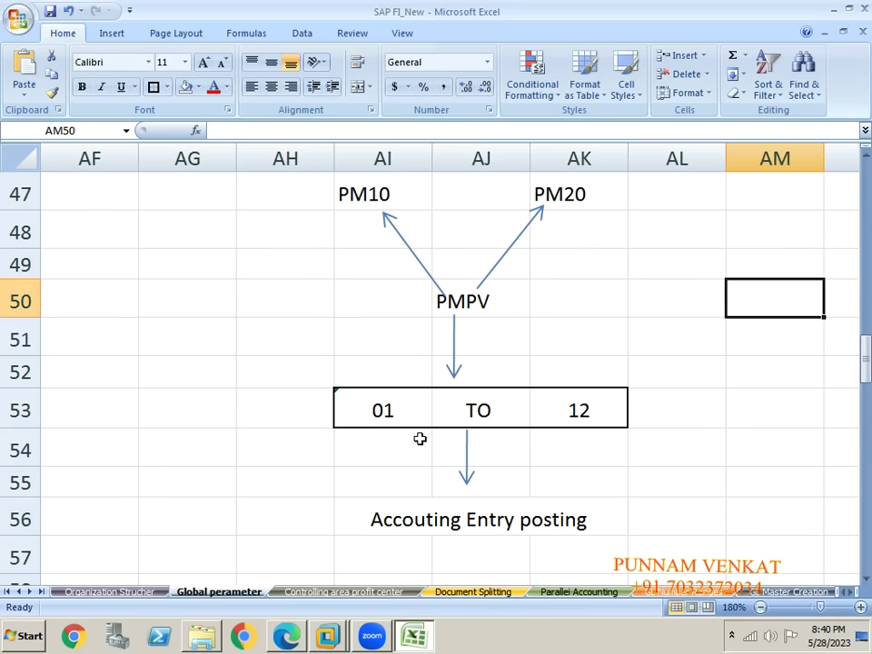
# - Check today's date in the calendar and set both ends of the diagram's posting period range in row 53 to 02
pyautogui.click(836, 643)
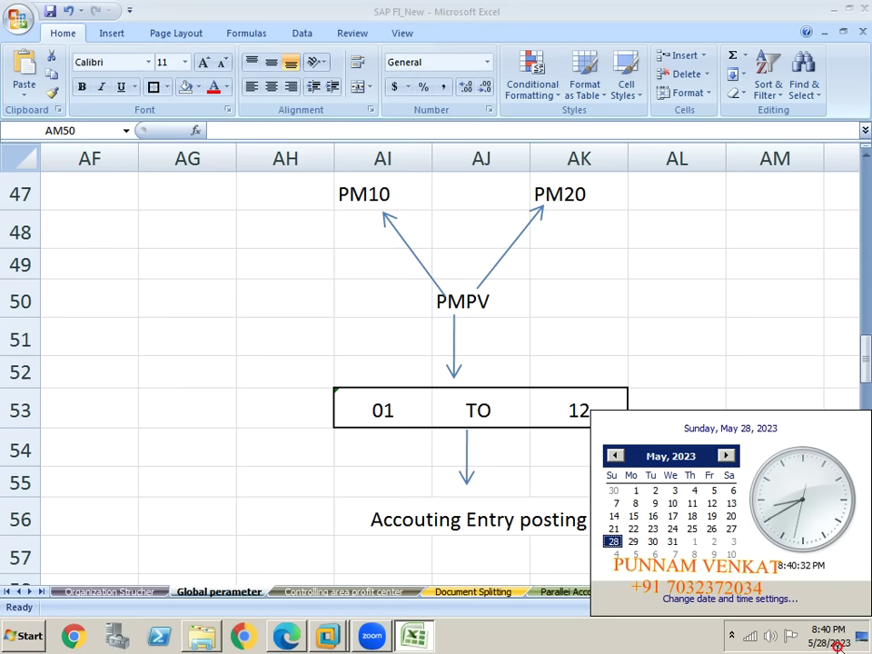
pyautogui.click(323, 521)
pyautogui.click(406, 411)
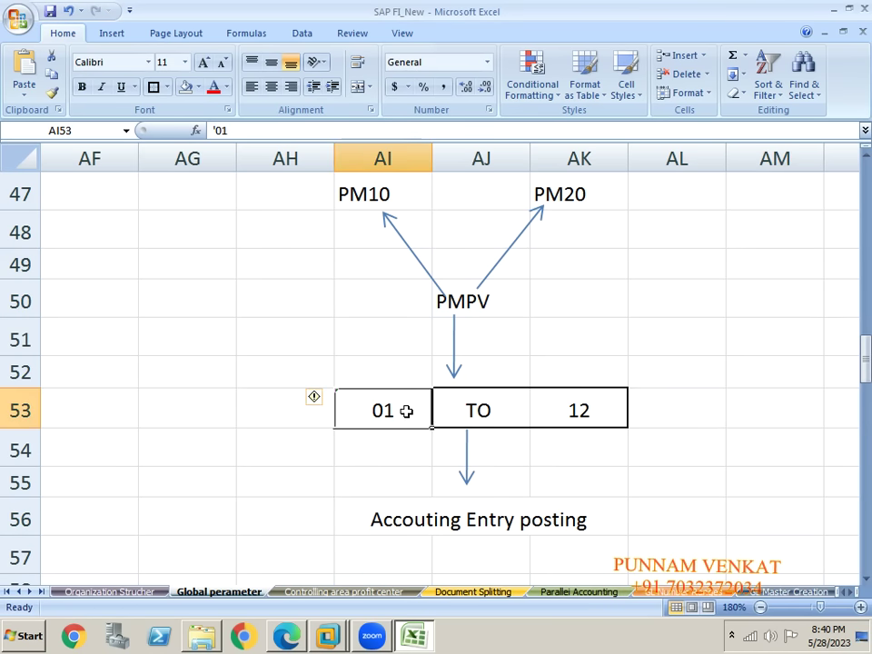
pyautogui.write("'")
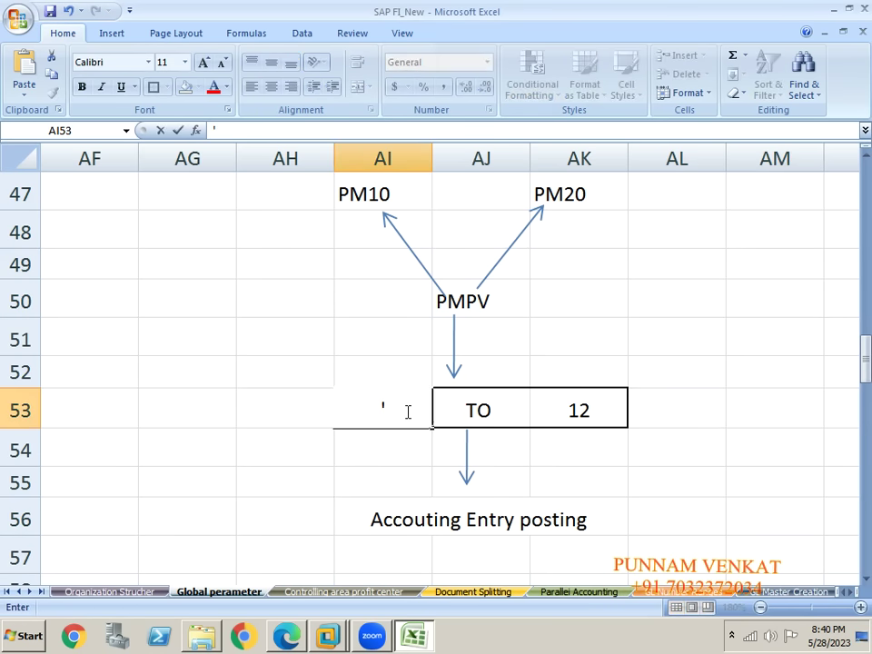
pyautogui.write('02')
pyautogui.press('Tab')
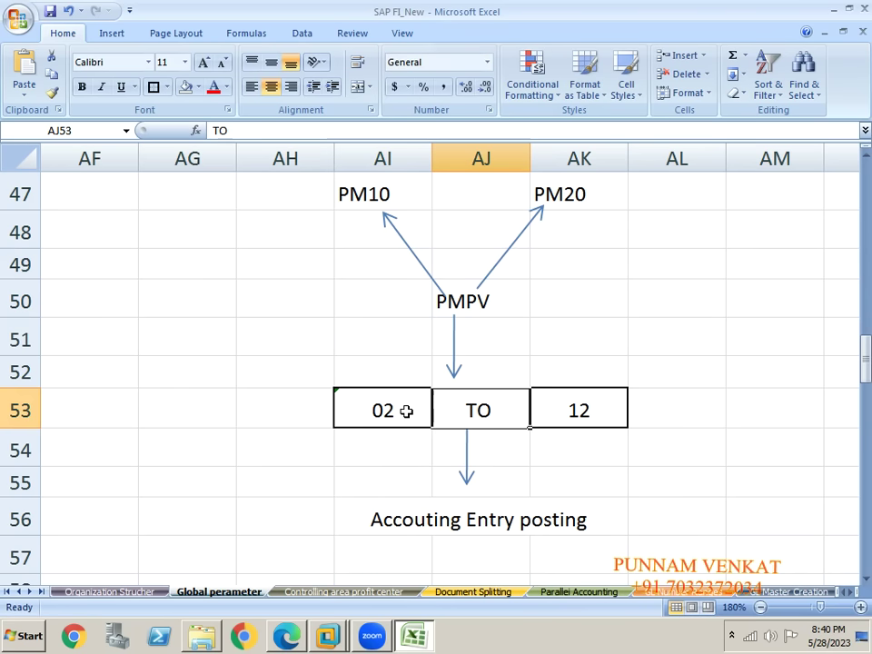
pyautogui.click(405, 410)
pyautogui.hotkey('ctrl', 'c')
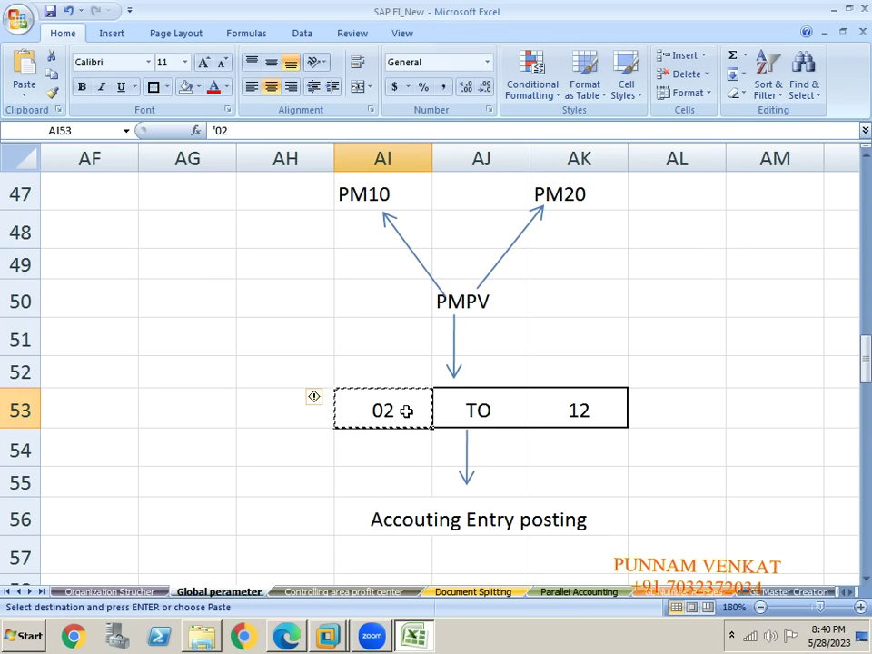
pyautogui.press('Tab')
pyautogui.press('Tab')
pyautogui.hotkey('ctrl', 'v')
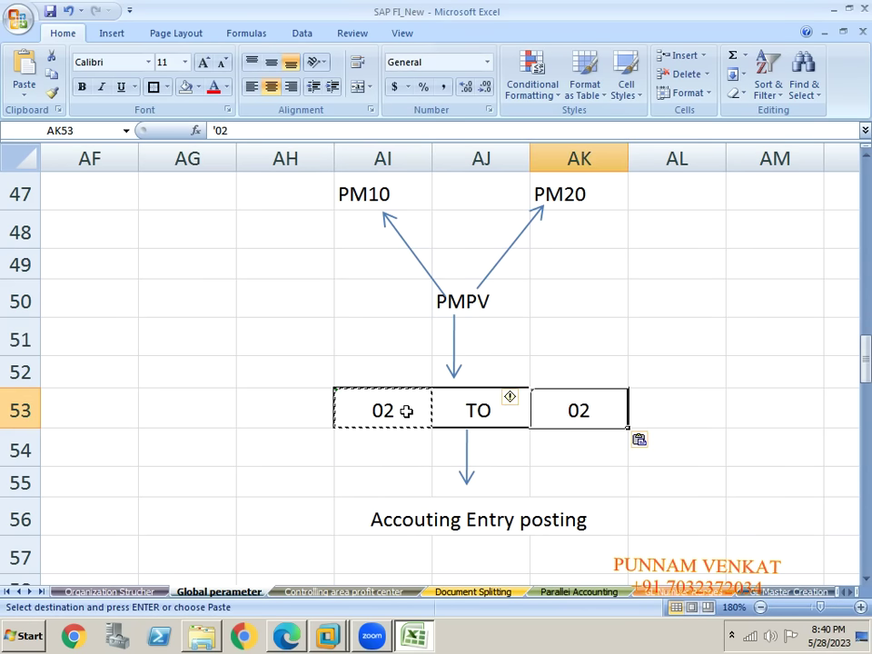
pyautogui.moveTo(407, 410); pyautogui.dragTo(390, 440)
pyautogui.doubleClick(391, 440)
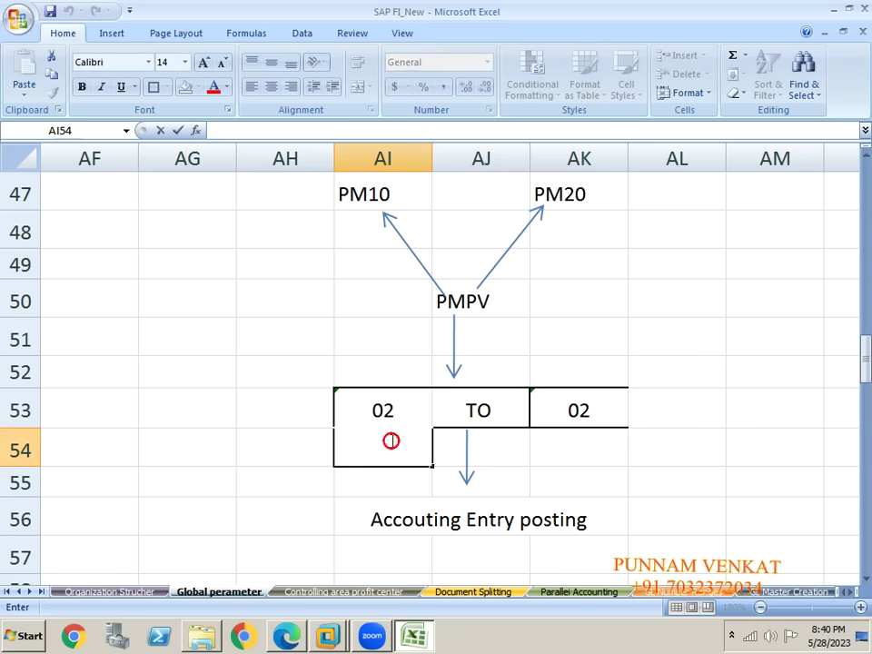
pyautogui.click(366, 499)
pyautogui.click(246, 446)
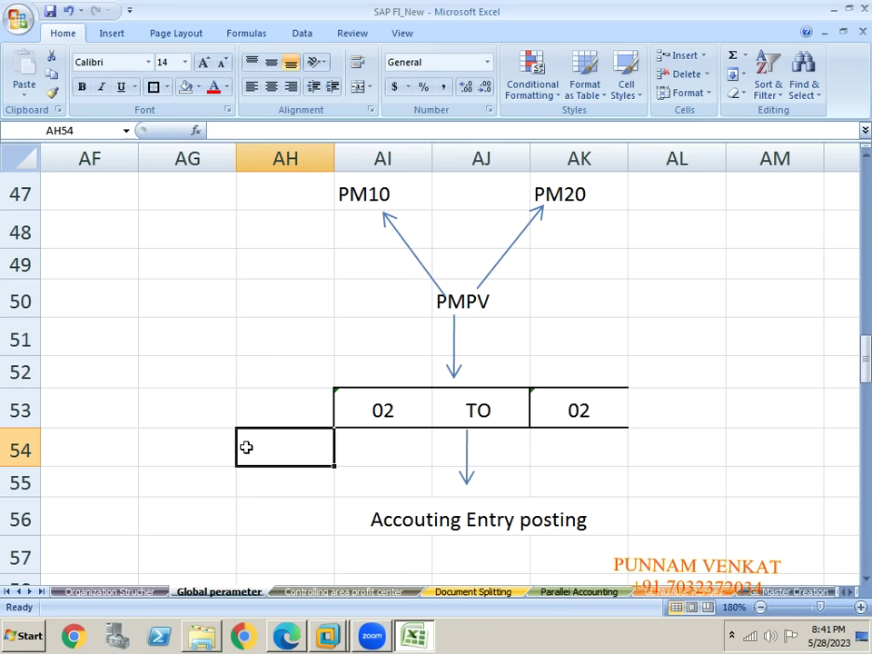
# - Set the posting period range under PMPV to 03 in cell AI53 and copy that value to AK53
pyautogui.click(395, 407)
pyautogui.doubleClick(399, 407)
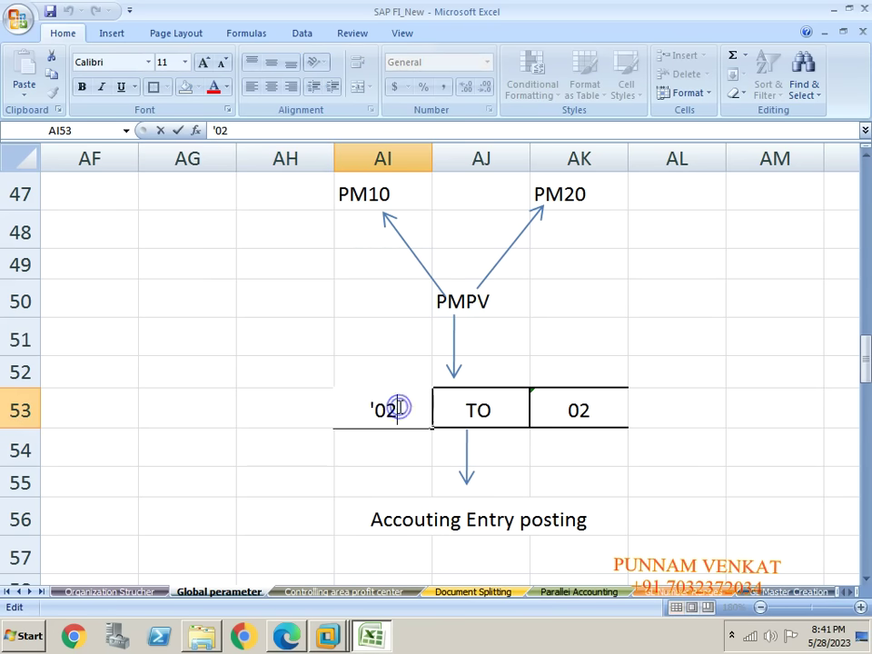
pyautogui.press('BackSpace')
pyautogui.write('3')
pyautogui.press('Tab')
pyautogui.click(398, 409)
pyautogui.hotkey('ctrl', 'c')
pyautogui.press('Tab')
pyautogui.press('Tab')
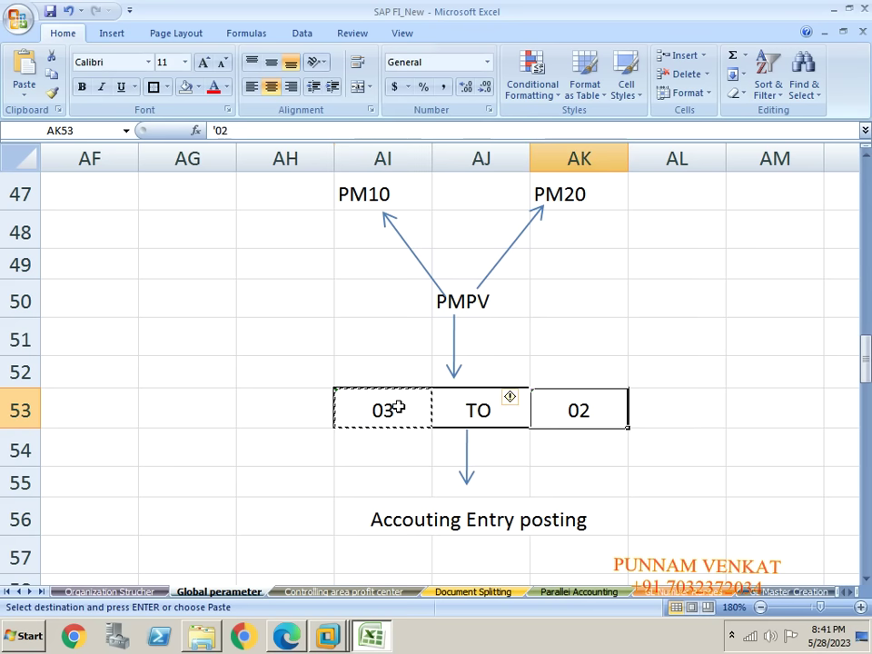
pyautogui.hotkey('ctrl', 'v')
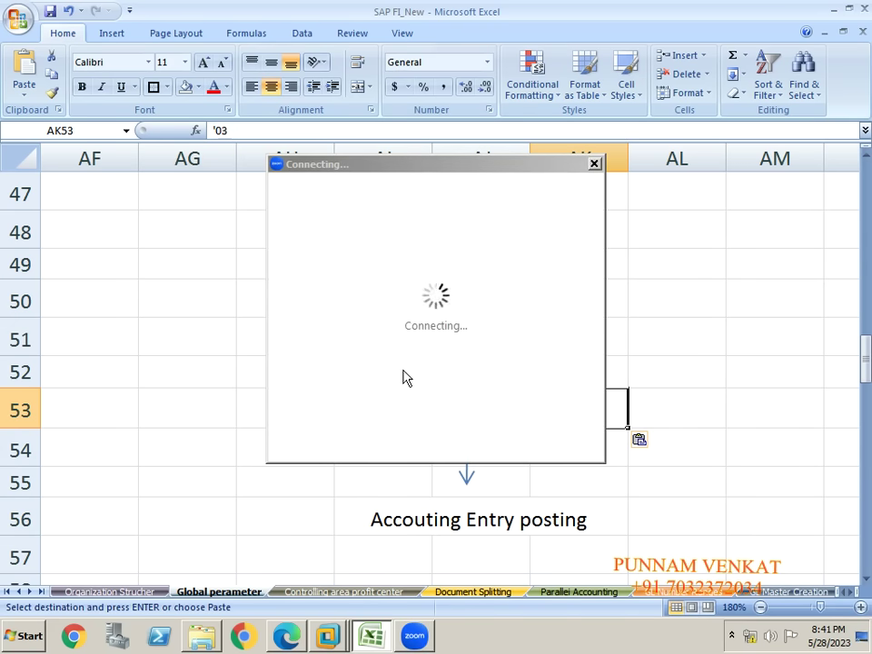
# - Check the computer's network connection status while the Zoom meeting reconnects
pyautogui.click(732, 640)
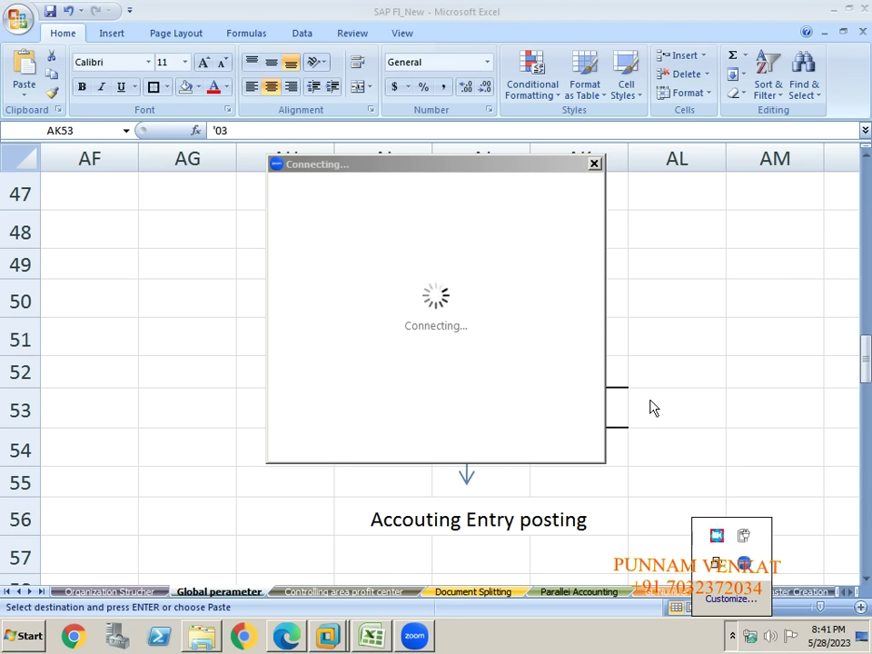
pyautogui.click(752, 647)
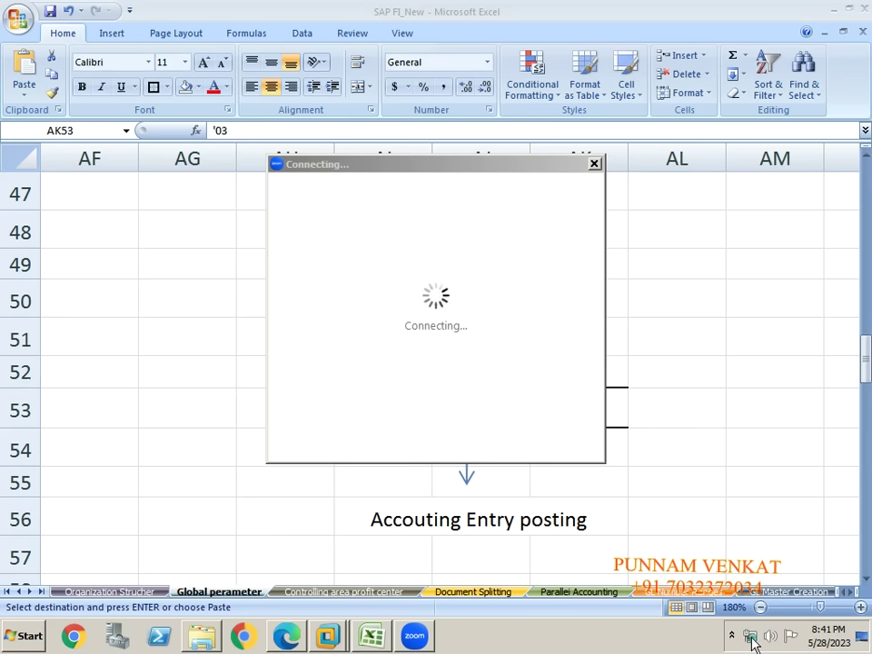
pyautogui.click(750, 638)
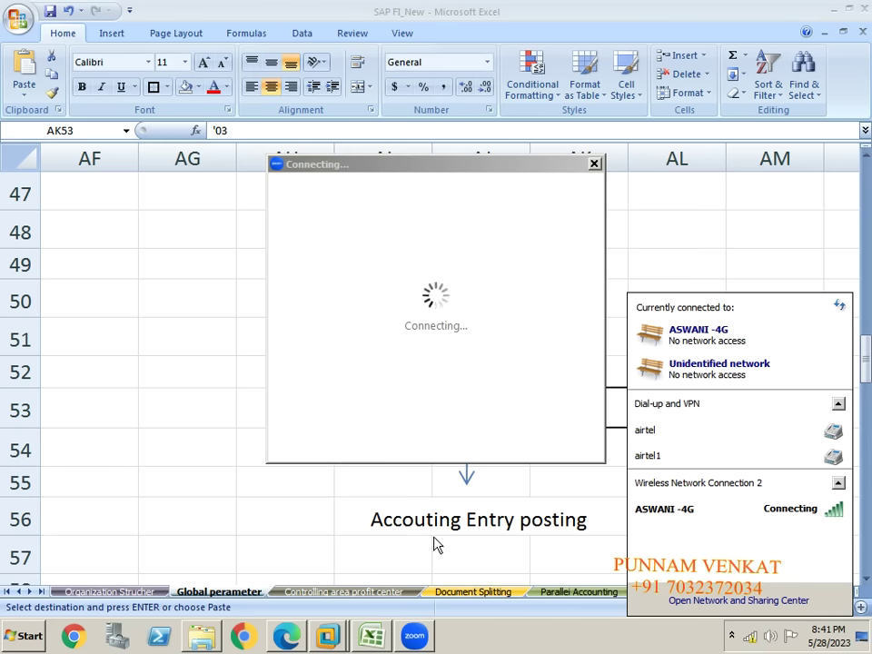
pyautogui.click(751, 640)
pyautogui.click(752, 640)
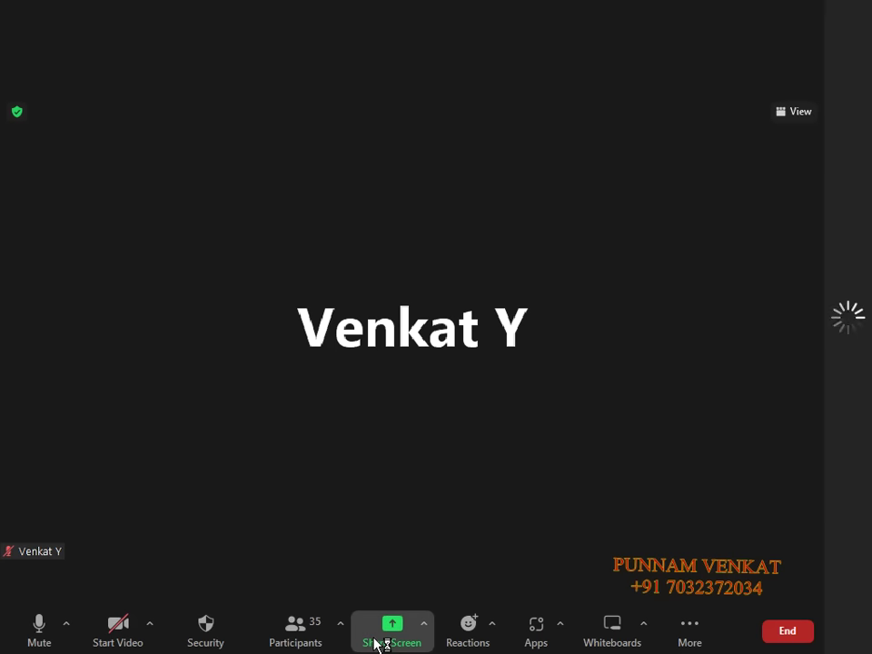
# - Return from the Zoom meeting window to the posting period diagram in Excel and select cell AL53
pyautogui.click(773, 551)
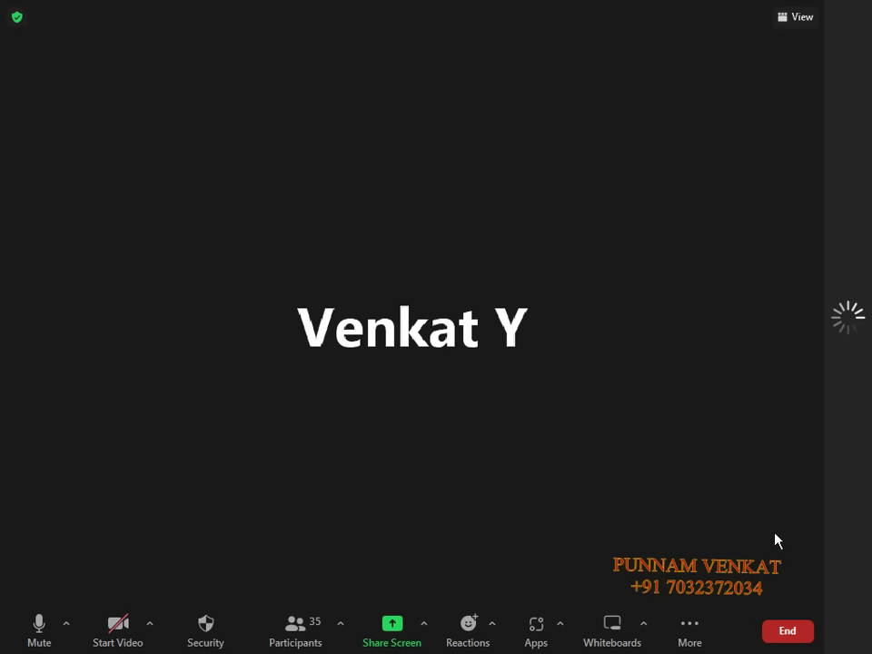
pyautogui.press('Escape')
pyautogui.hotkey('alt', 'Tab')
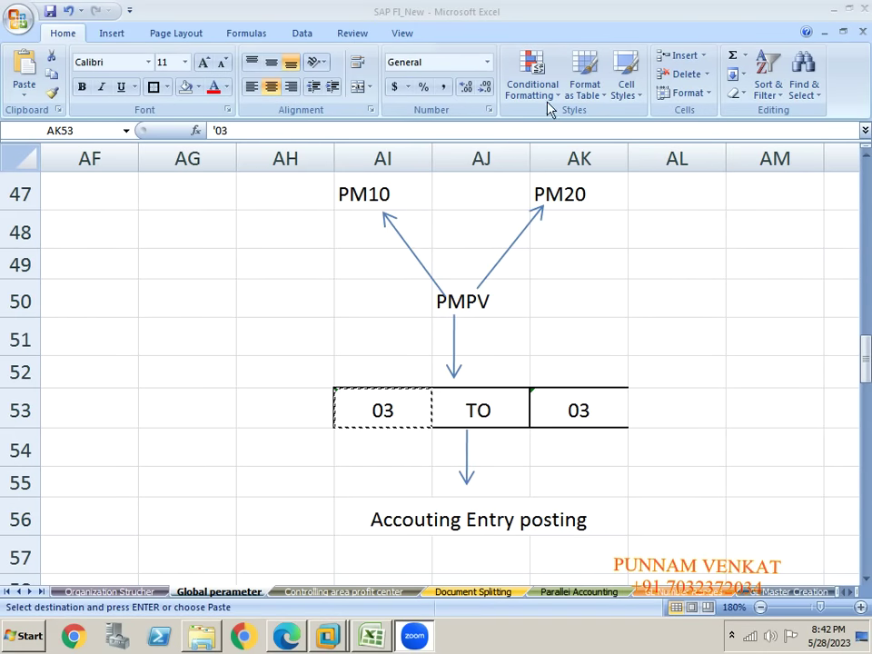
pyautogui.click(494, 265)
pyautogui.doubleClick(646, 339)
pyautogui.click(676, 416)
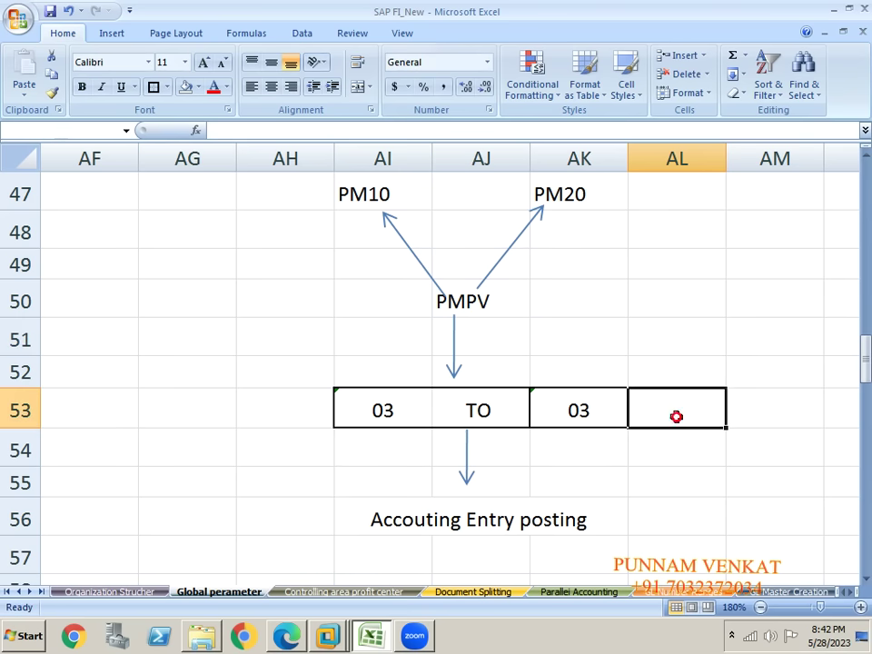
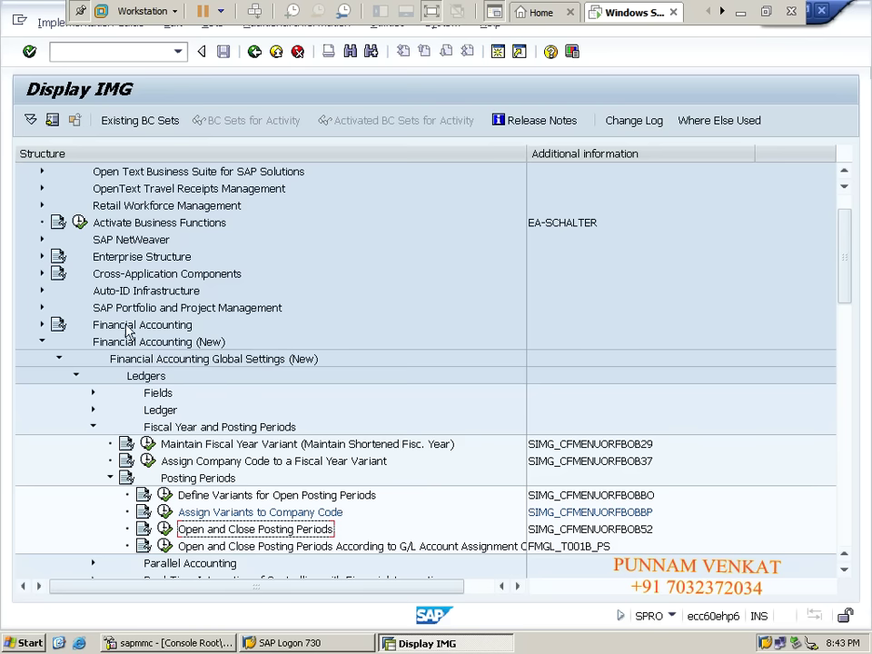
# - In Financial Accounting Global Settings (New), open a new-entries table for Open and Close Posting Periods and widen its Var. and A columns
pyautogui.click(156, 343)
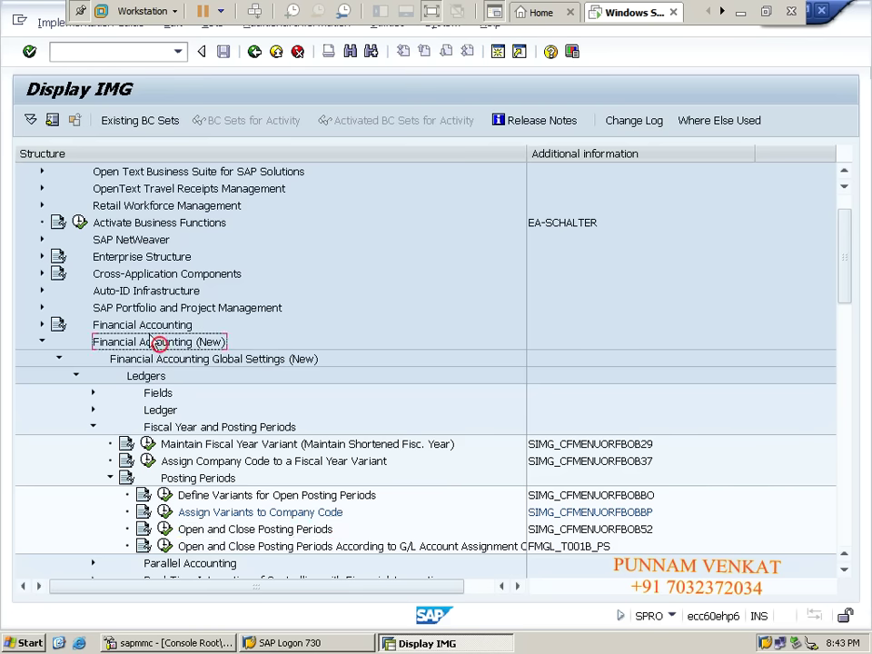
pyautogui.click(154, 358)
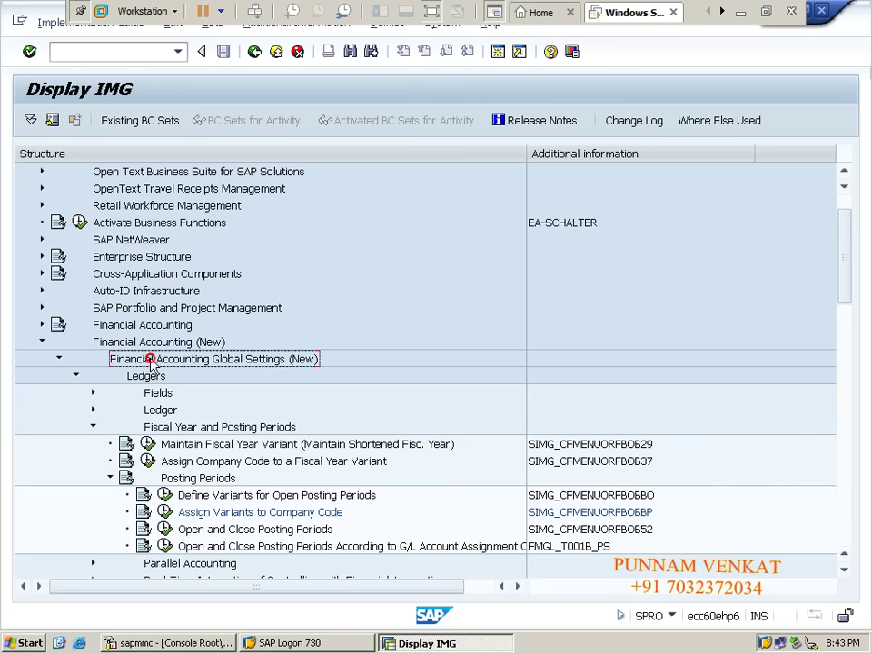
pyautogui.click(142, 380)
pyautogui.click(166, 429)
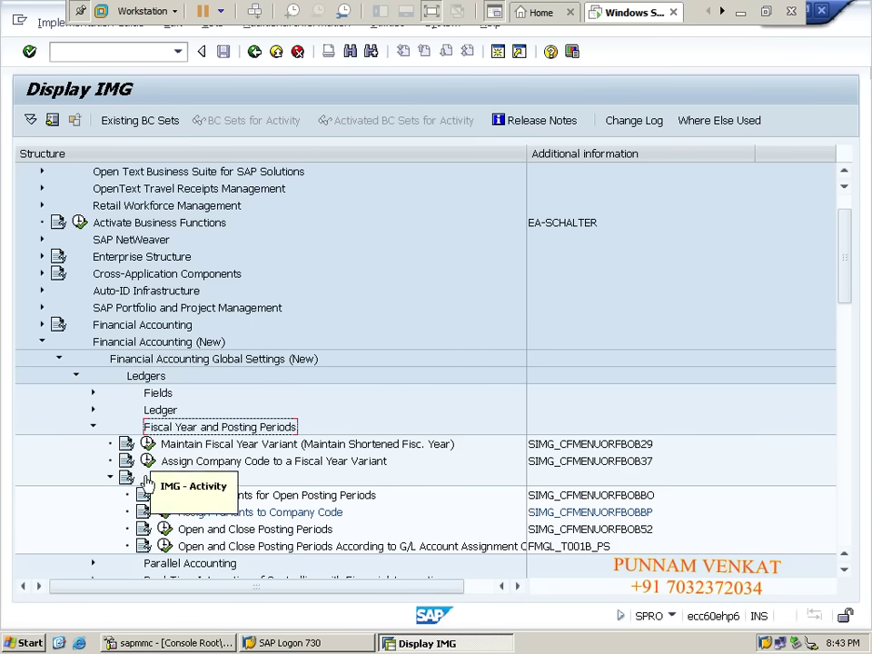
pyautogui.click(183, 479)
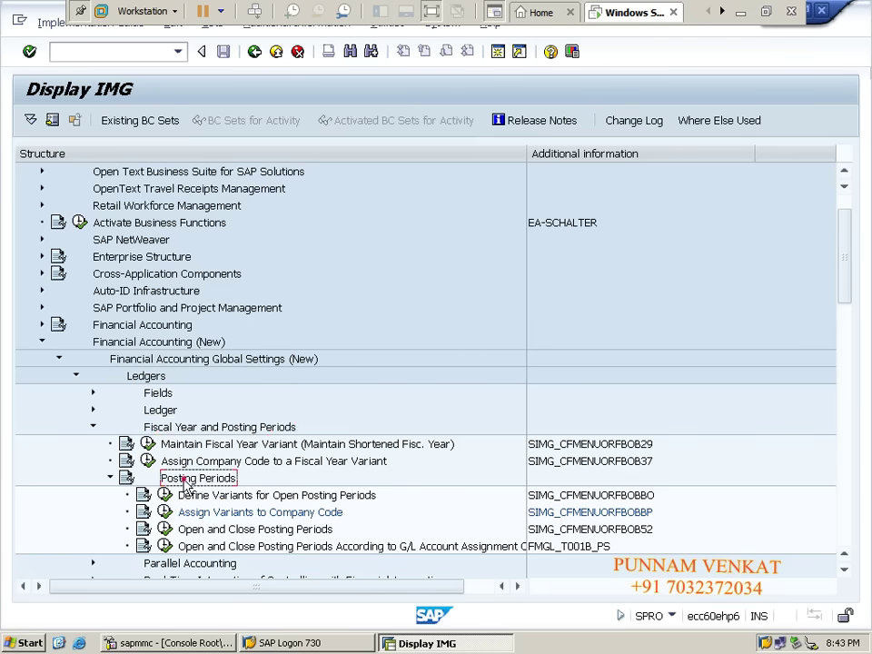
pyautogui.click(208, 532)
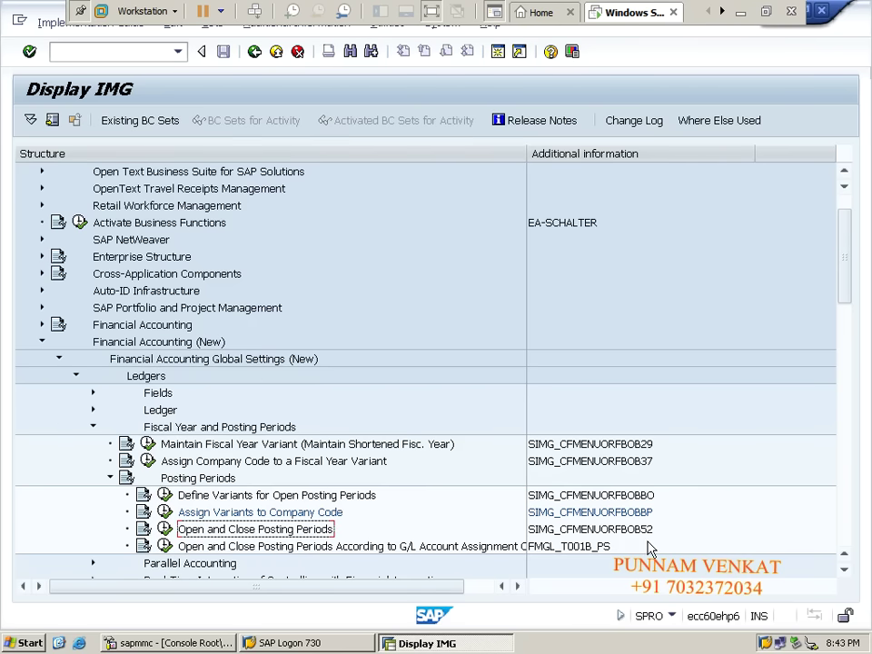
pyautogui.click(163, 528)
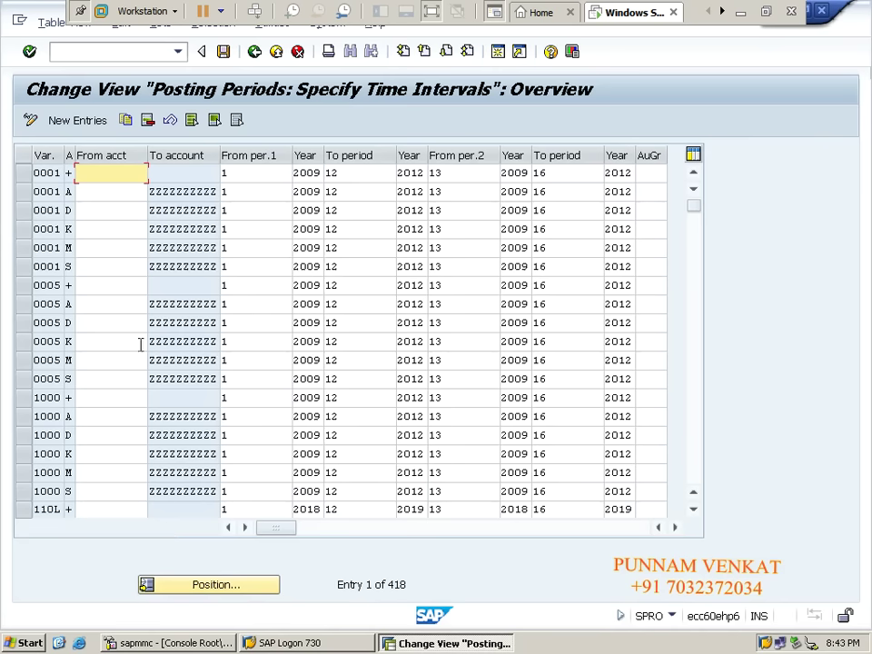
pyautogui.click(104, 130)
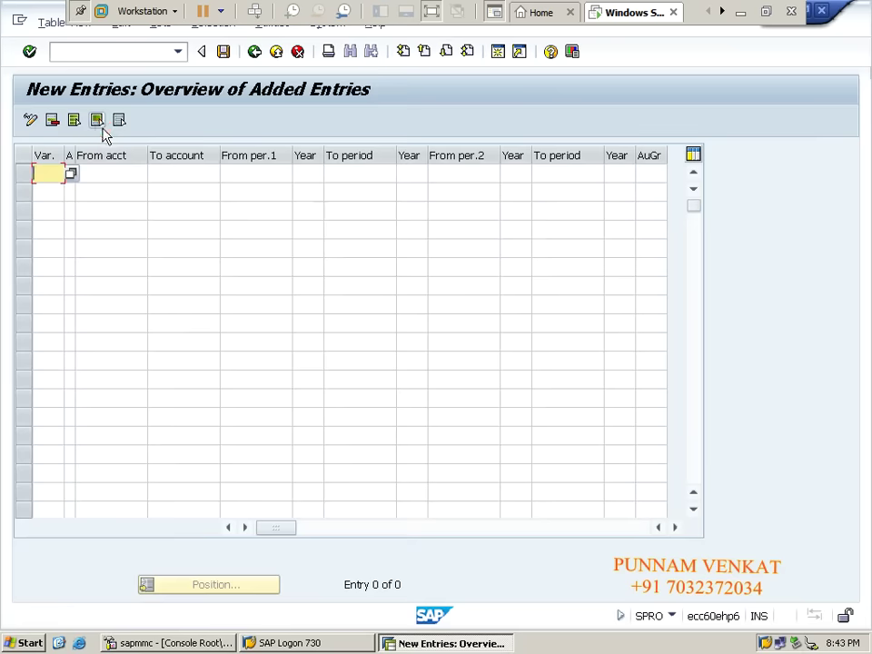
pyautogui.moveTo(67, 161); pyautogui.dragTo(108, 161)
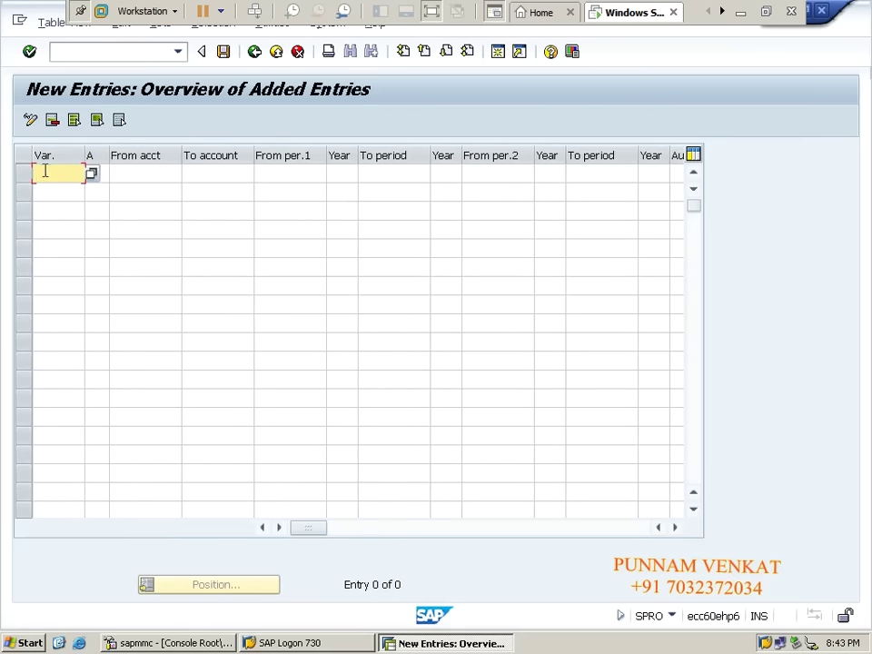
pyautogui.write('PLMPV')
pyautogui.press('BackSpace')
pyautogui.press('BackSpace')
pyautogui.press('BackSpace')
pyautogui.press('BackSpace')
pyautogui.click(122, 173)
# - Set the variant of the first new entry to PMPV by picking PM Posting Period Variant from the possible entries
pyautogui.click(68, 173)
pyautogui.click(93, 178)
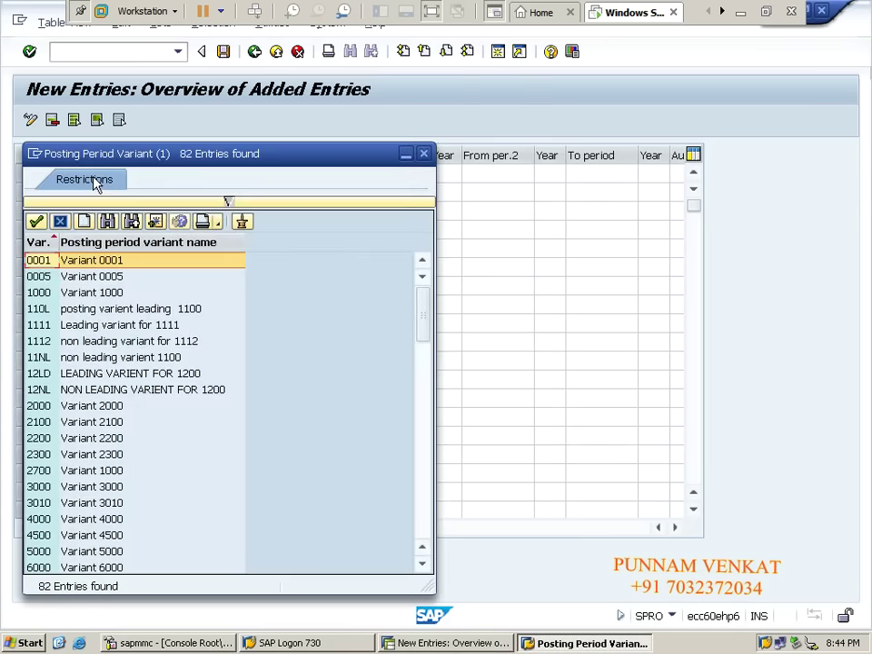
pyautogui.moveTo(181, 153); pyautogui.dragTo(257, 129)
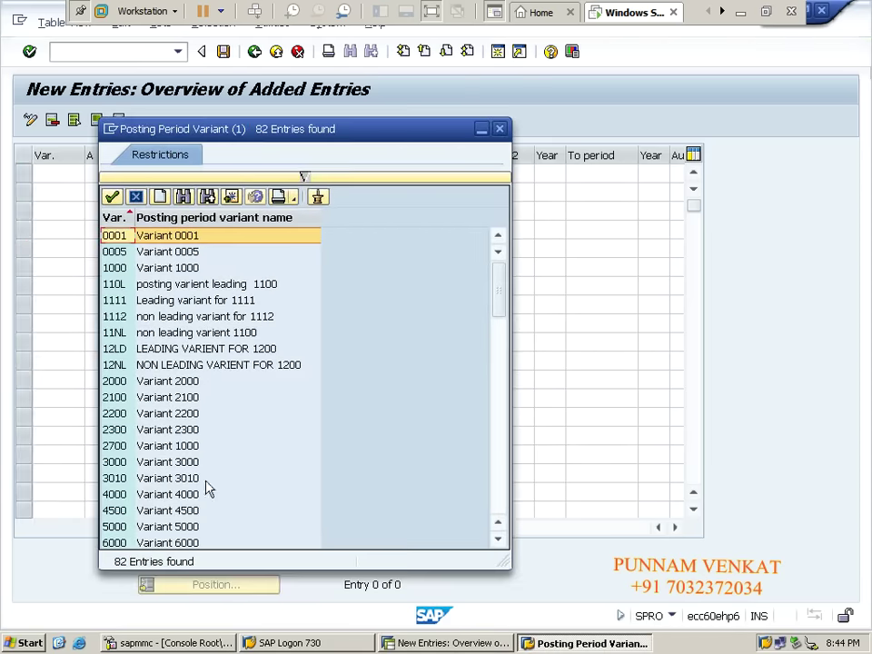
pyautogui.scroll(-15, 208, 490)
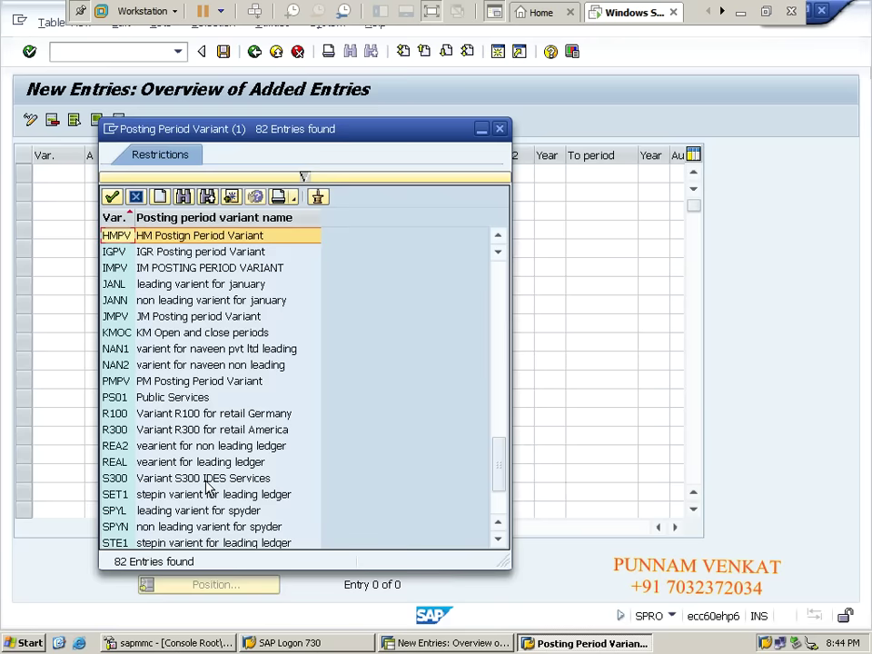
pyautogui.scroll(-2, 208, 488)
pyautogui.scroll(6, 208, 488)
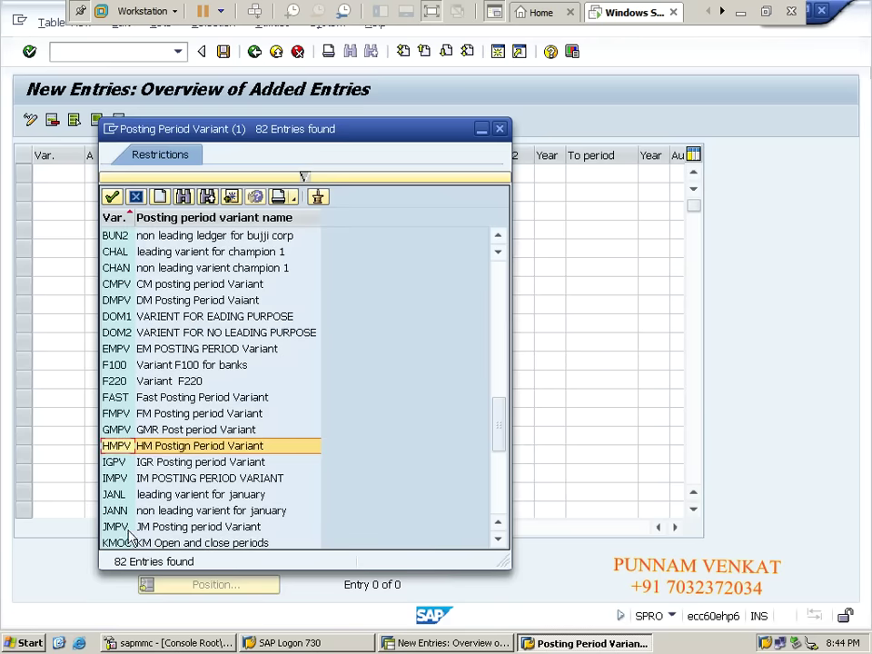
pyautogui.scroll(-6, 128, 534)
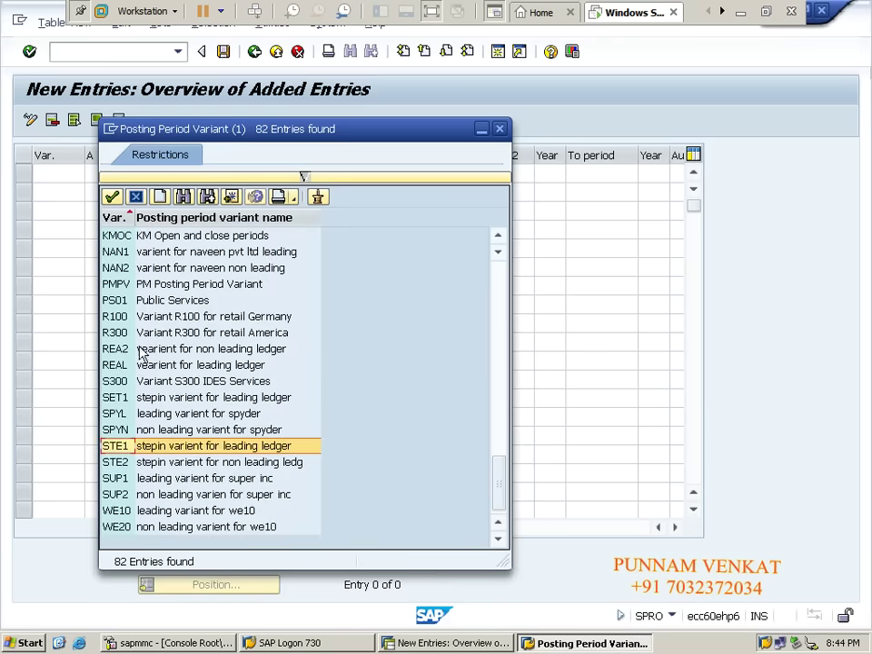
pyautogui.doubleClick(114, 283)
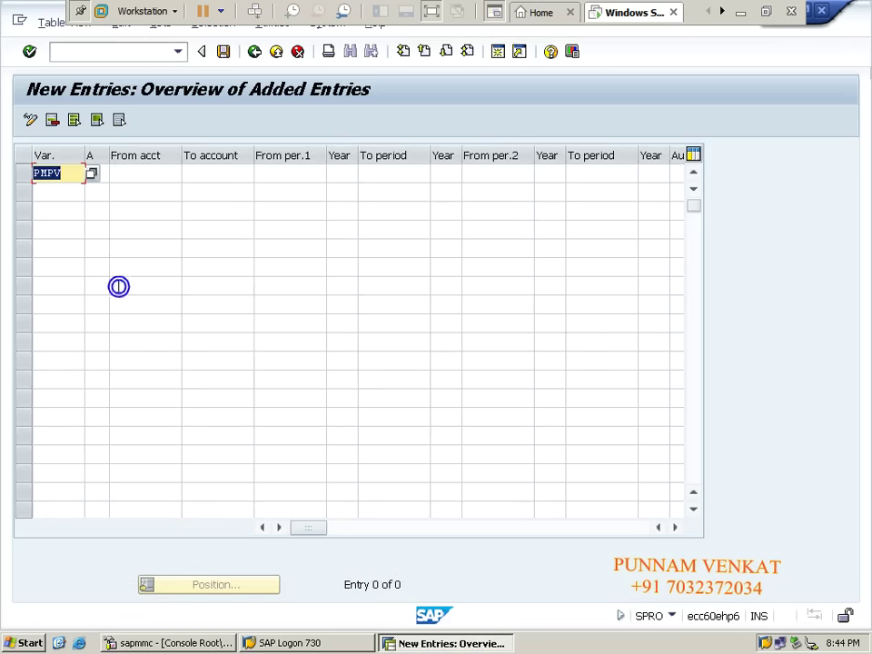
# - Examine the account types available for the PMPV entry one by one, from Assets through Contract accounts, with the code column widened
pyautogui.press('Tab')
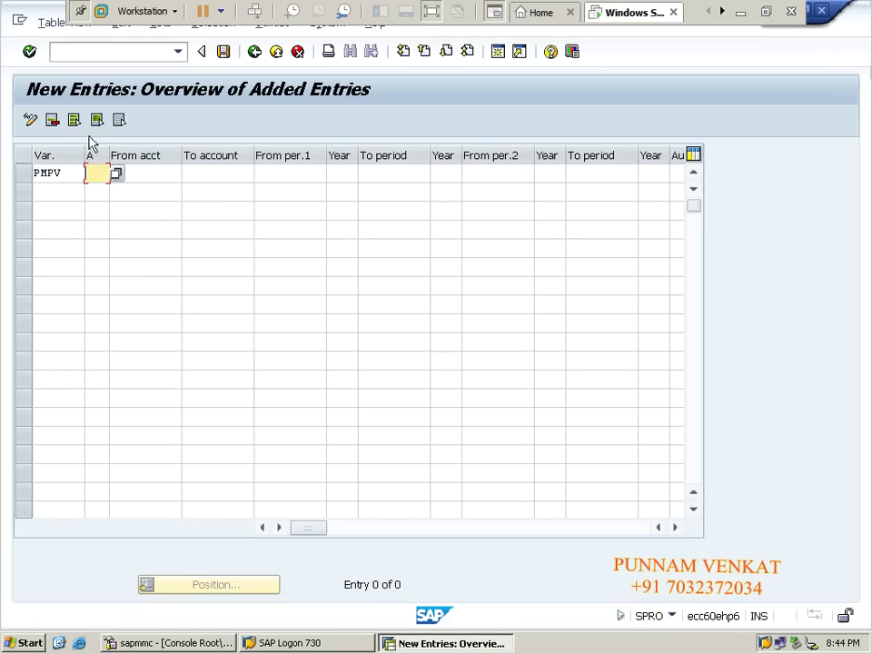
pyautogui.click(117, 174)
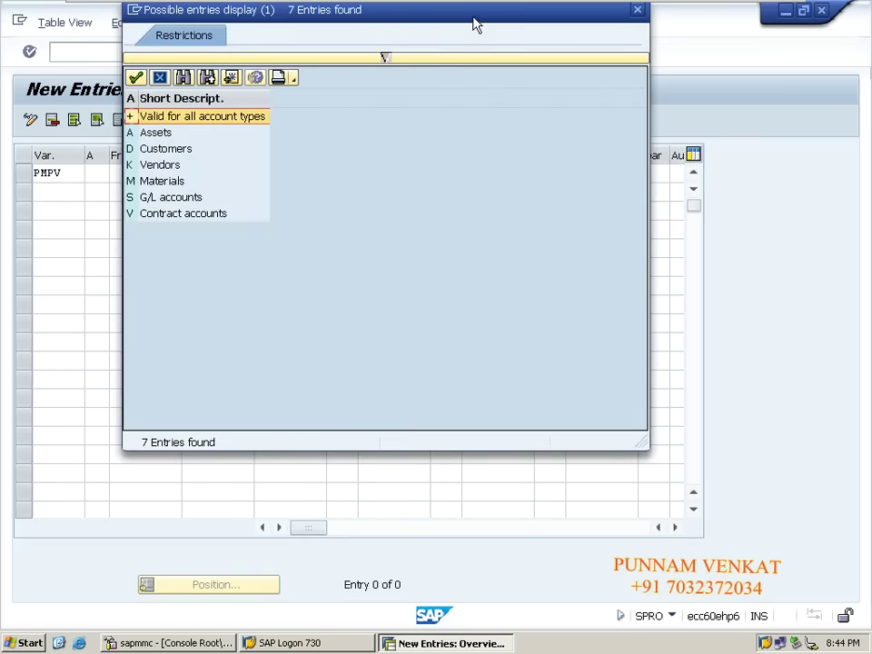
pyautogui.moveTo(471, 13); pyautogui.dragTo(541, 146)
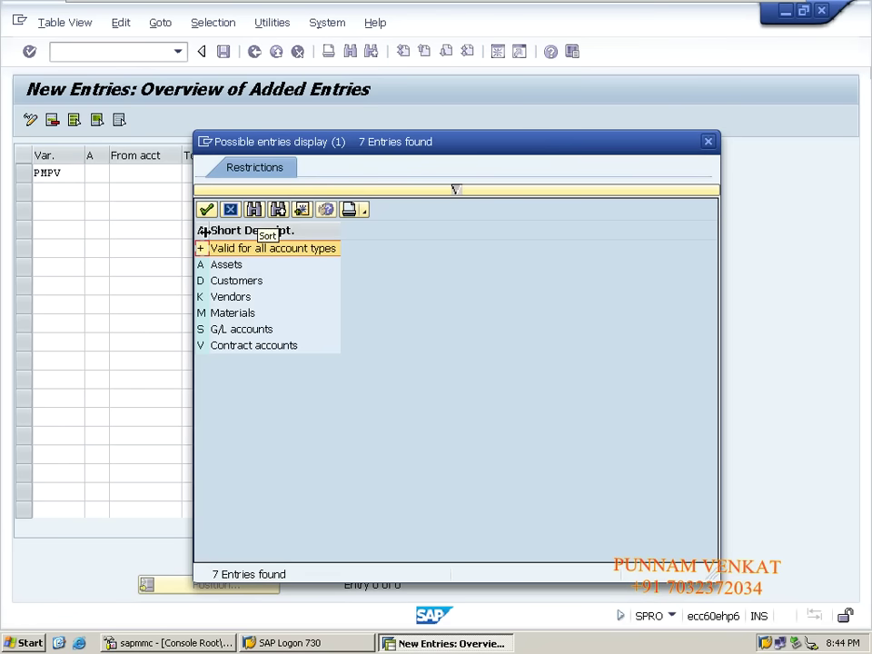
pyautogui.moveTo(209, 231); pyautogui.dragTo(264, 234)
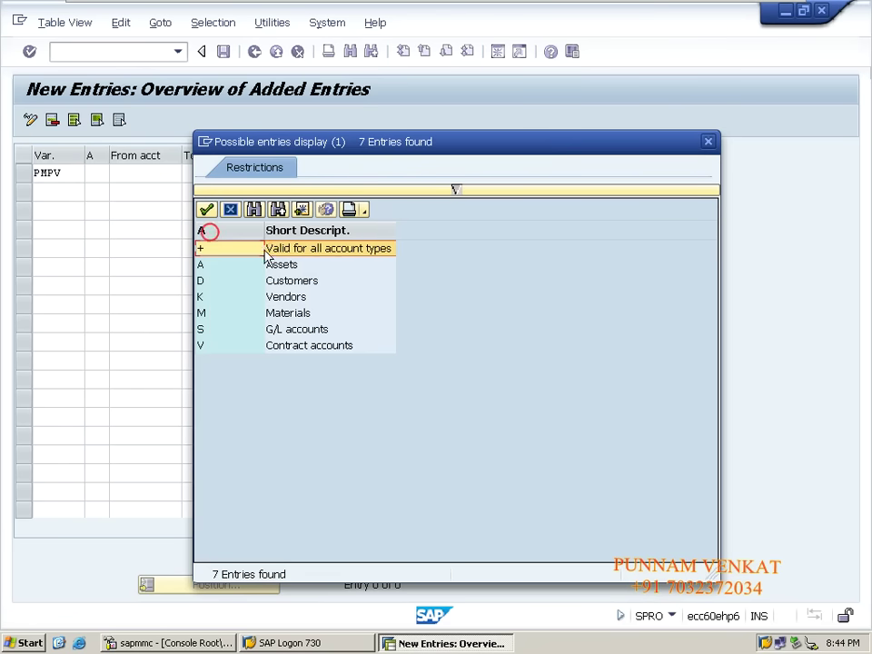
pyautogui.click(201, 270)
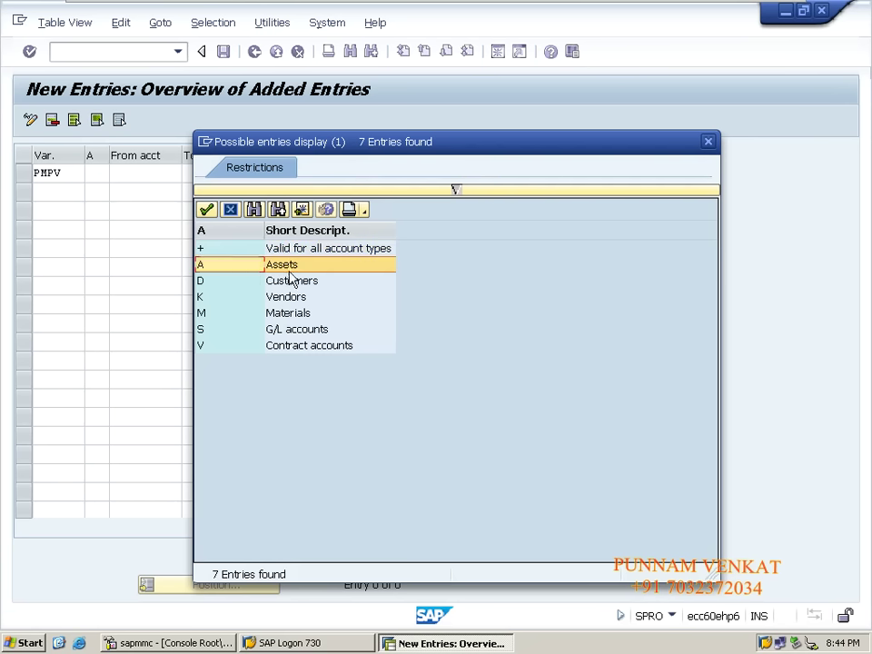
pyautogui.click(208, 285)
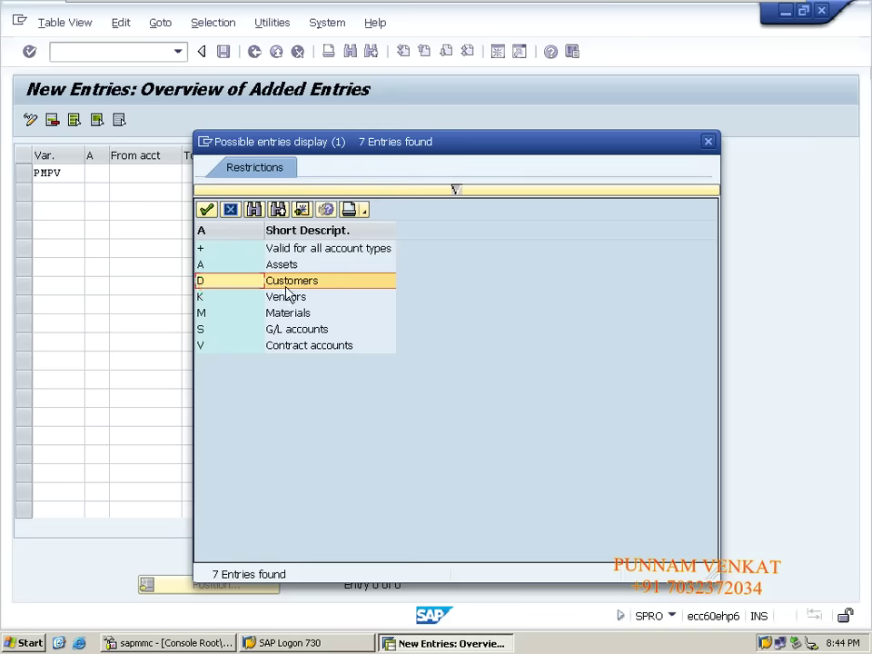
pyautogui.click(218, 298)
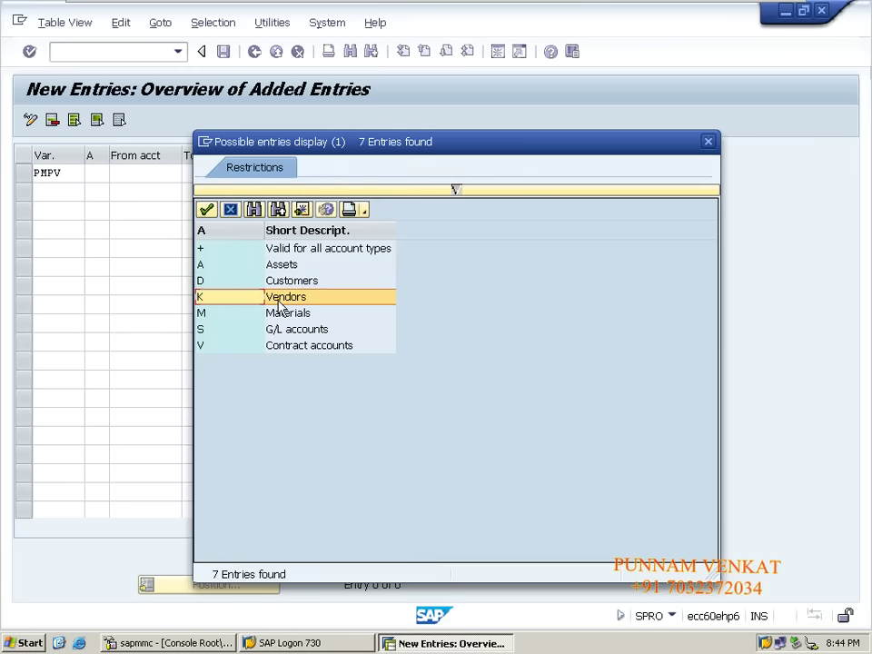
pyautogui.click(216, 314)
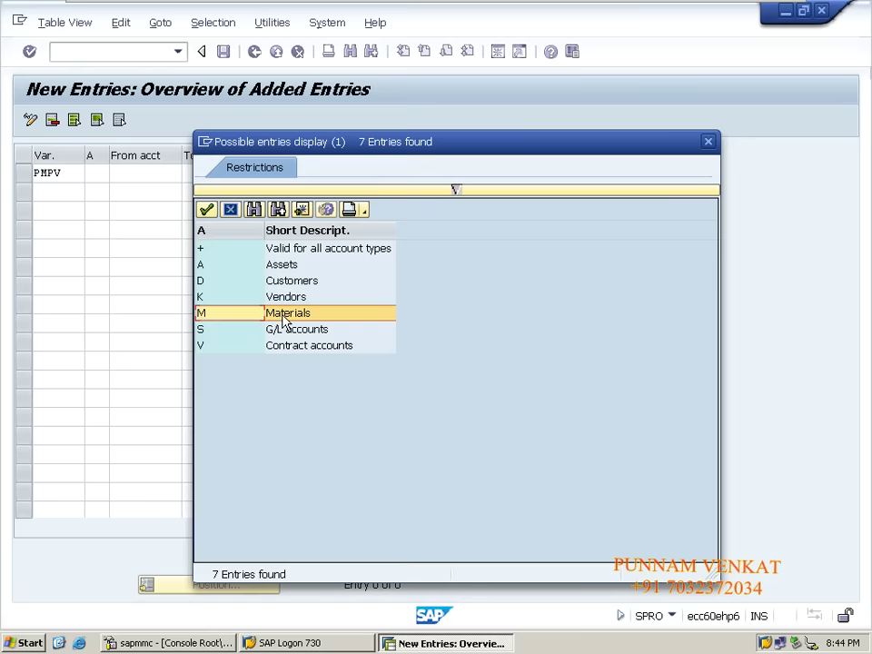
pyautogui.click(216, 331)
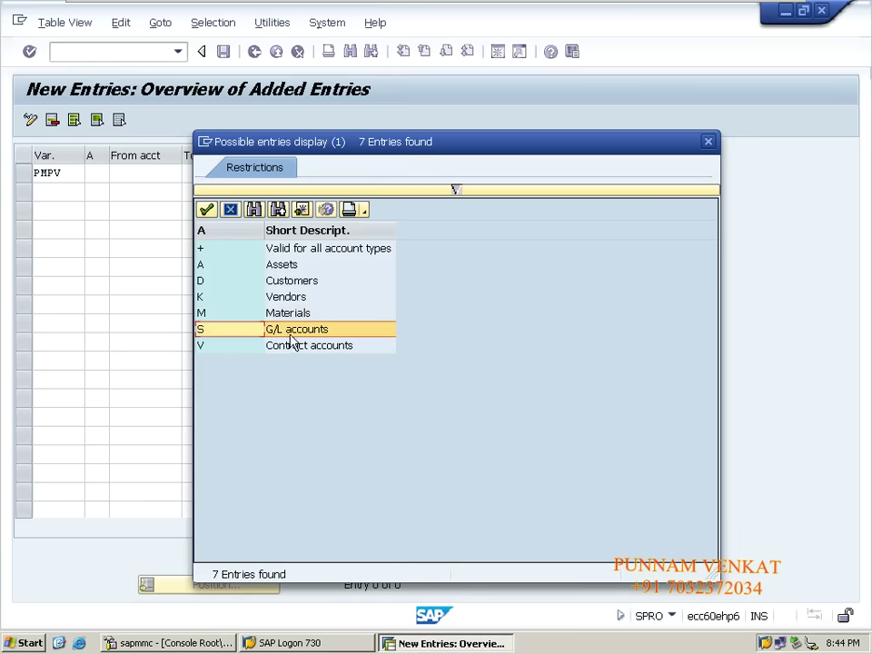
pyautogui.click(225, 349)
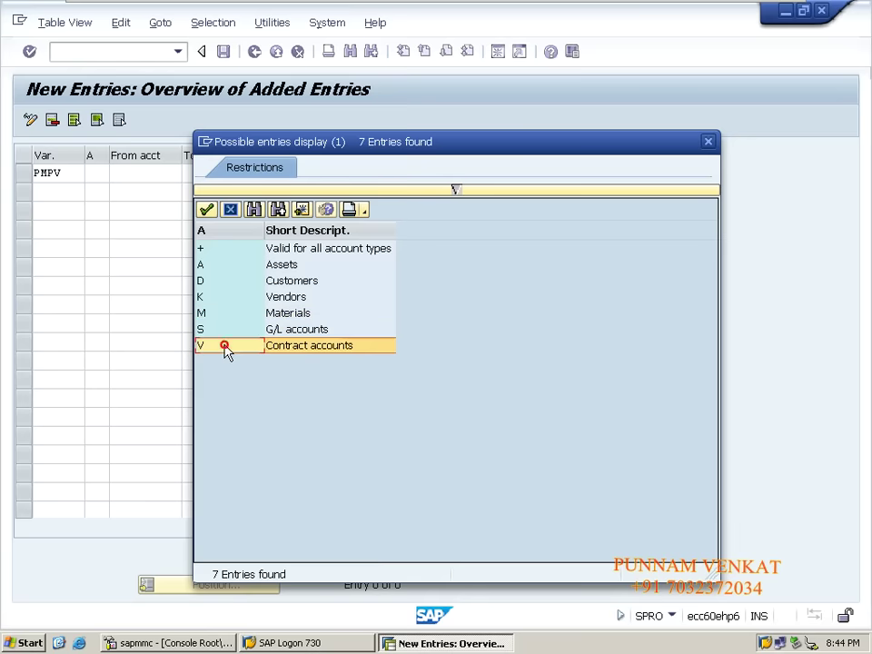
pyautogui.click(284, 349)
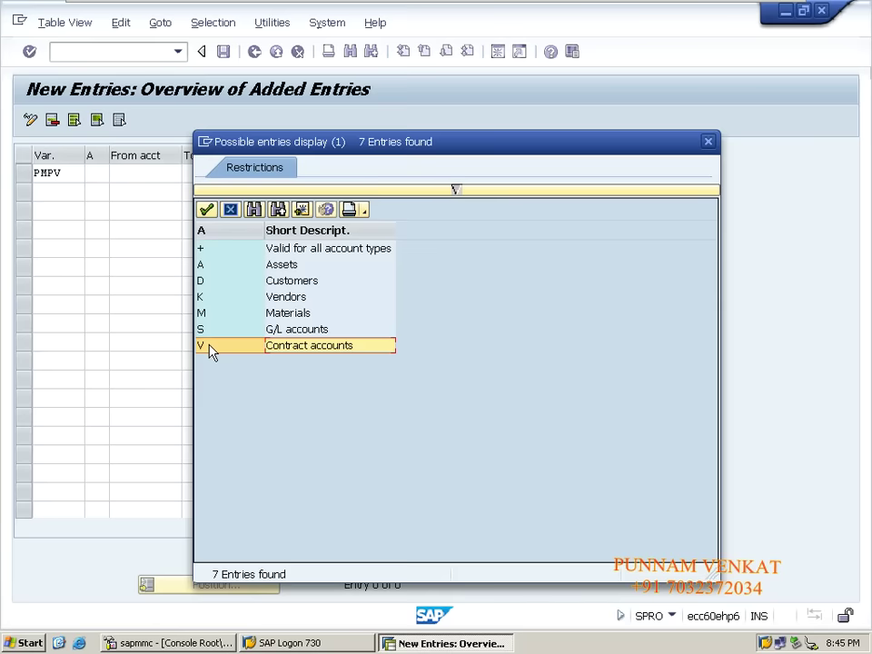
# - Compare the Valid for all account types option with the individual account types in the list
pyautogui.click(211, 264)
pyautogui.click(210, 249)
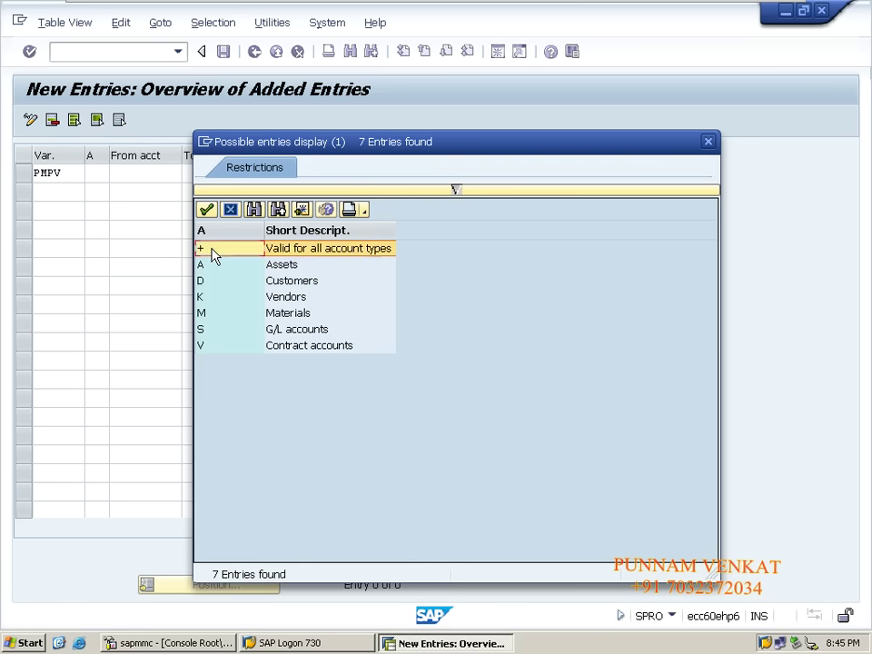
pyautogui.click(209, 265)
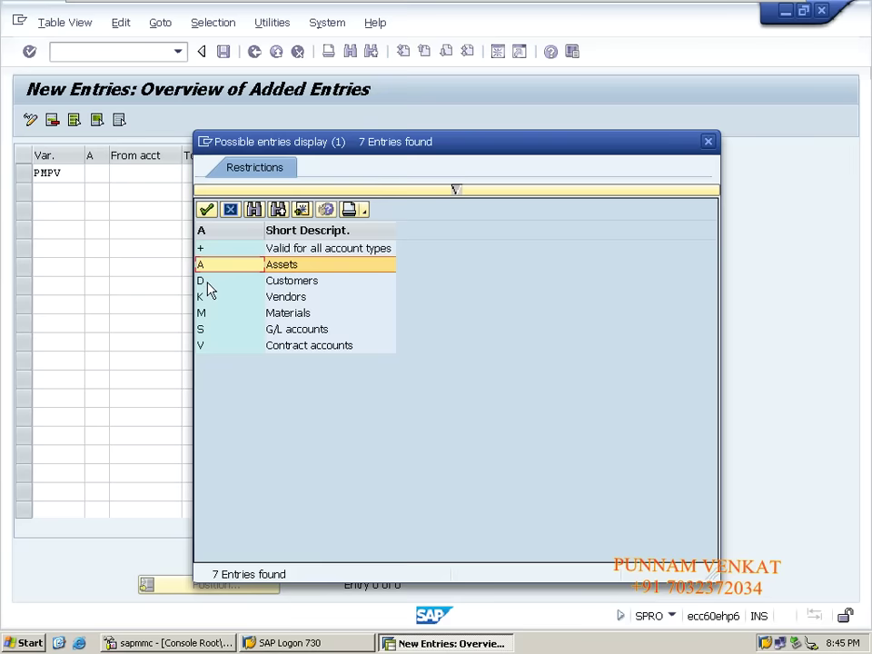
pyautogui.click(207, 282)
pyautogui.click(209, 298)
pyautogui.click(208, 313)
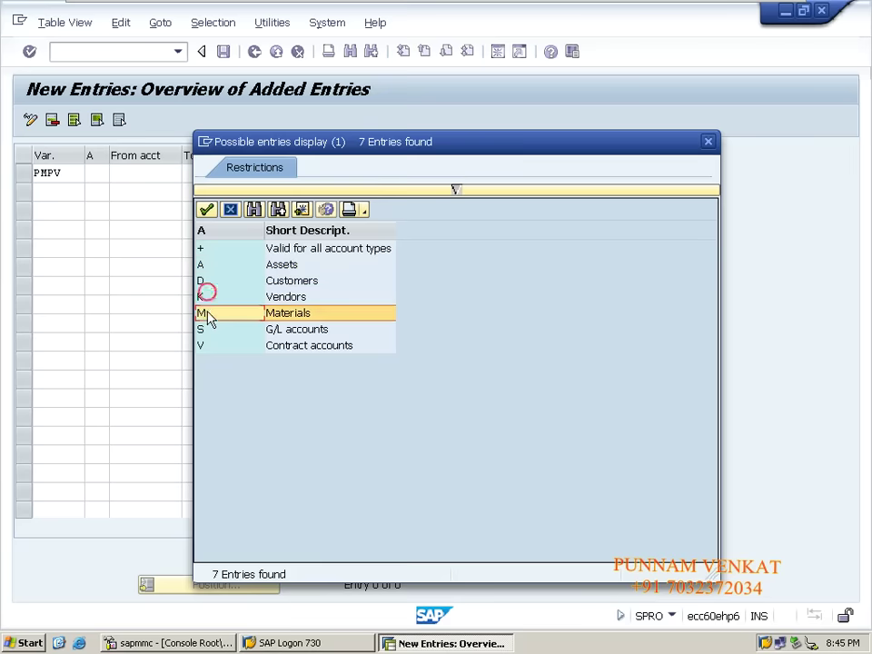
pyautogui.click(207, 329)
pyautogui.click(207, 345)
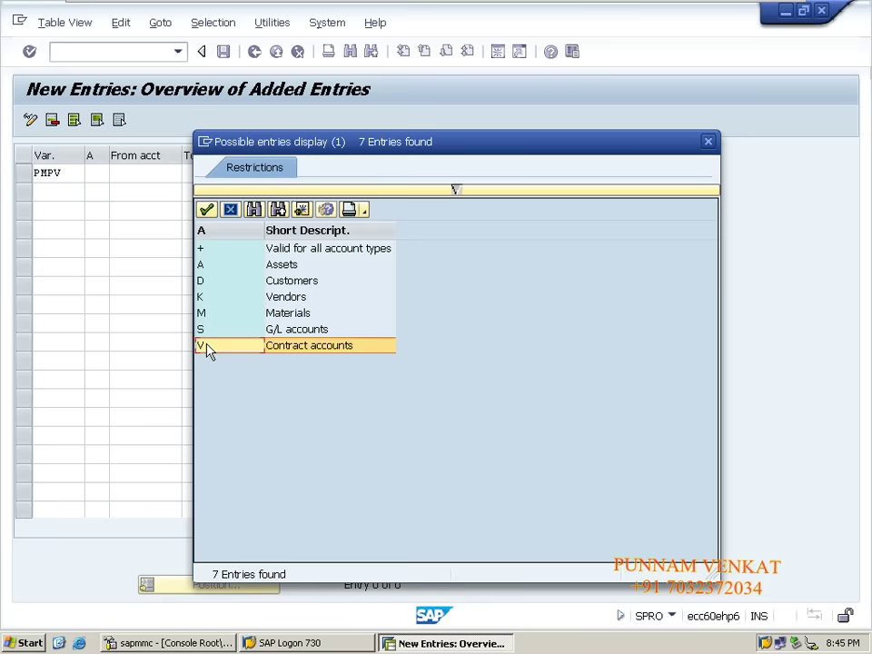
# - Review the individual account types once more and set the PMPV entry's account type to + (Valid for all account types)
pyautogui.click(206, 264)
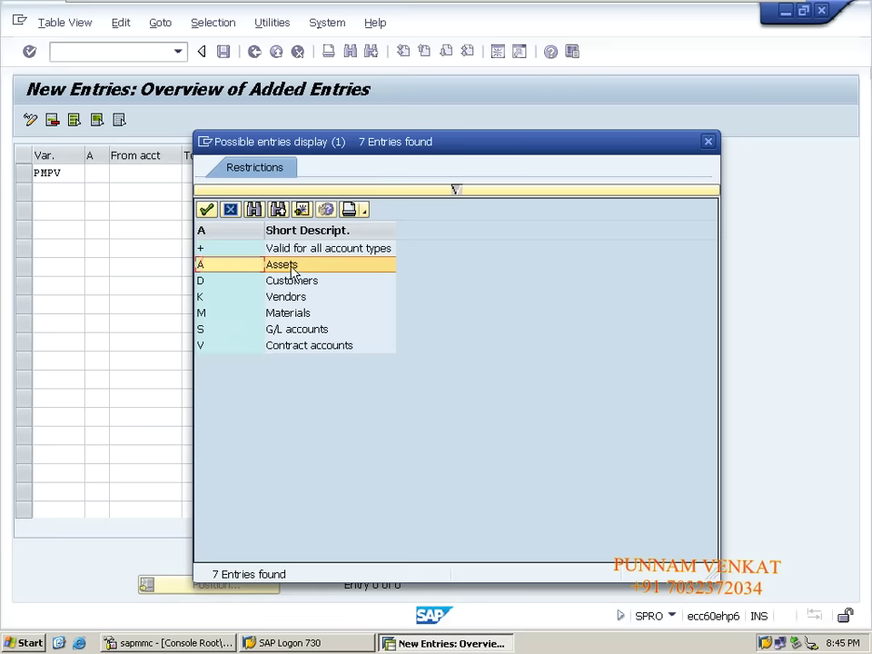
pyautogui.click(240, 286)
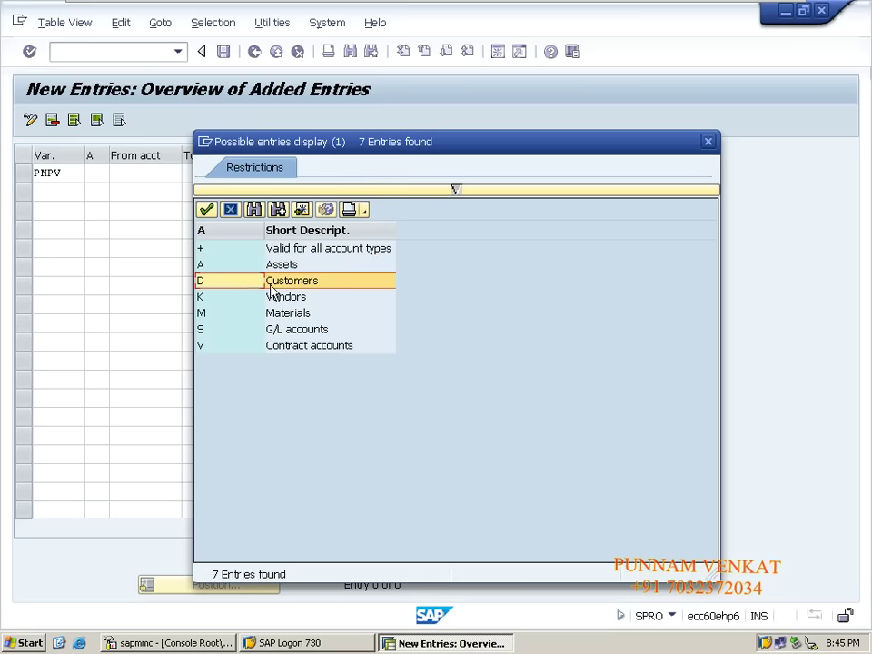
pyautogui.click(231, 300)
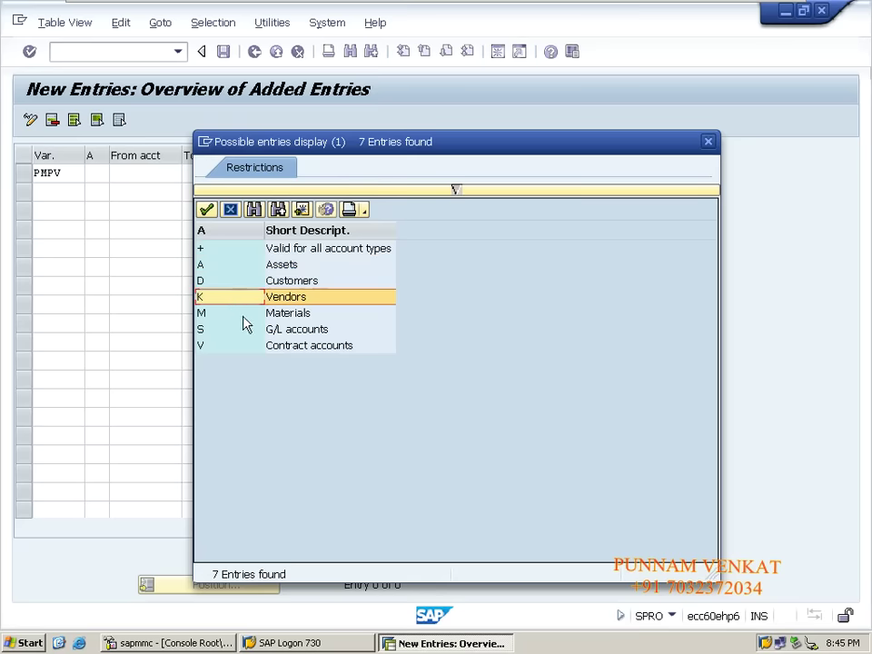
pyautogui.click(246, 317)
pyautogui.click(243, 333)
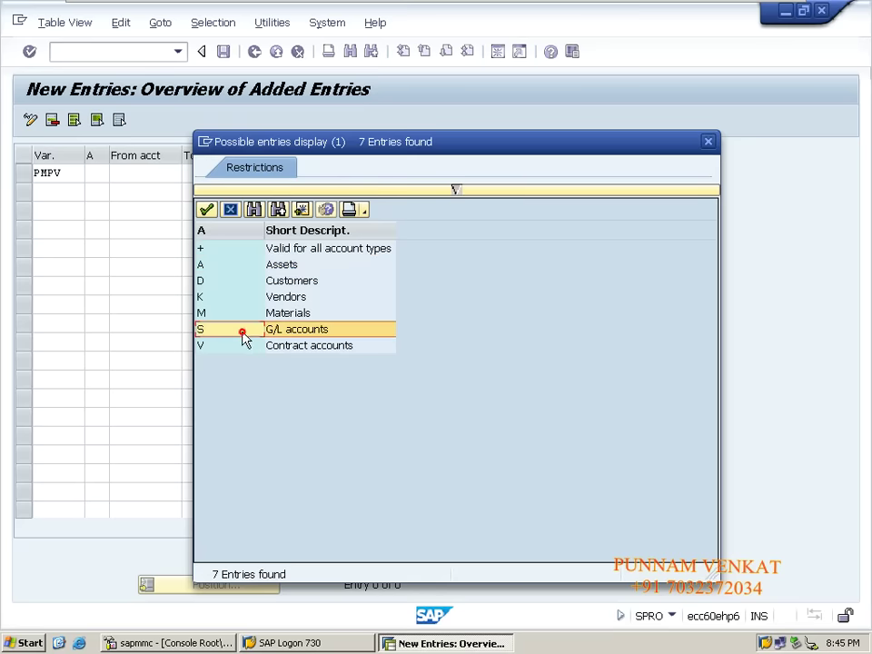
pyautogui.click(239, 345)
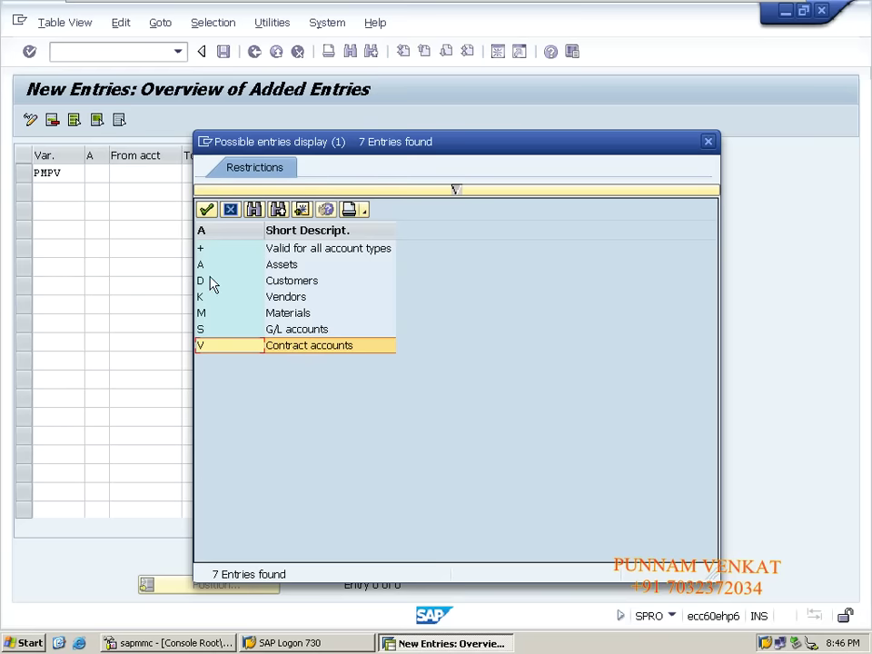
pyautogui.doubleClick(201, 248)
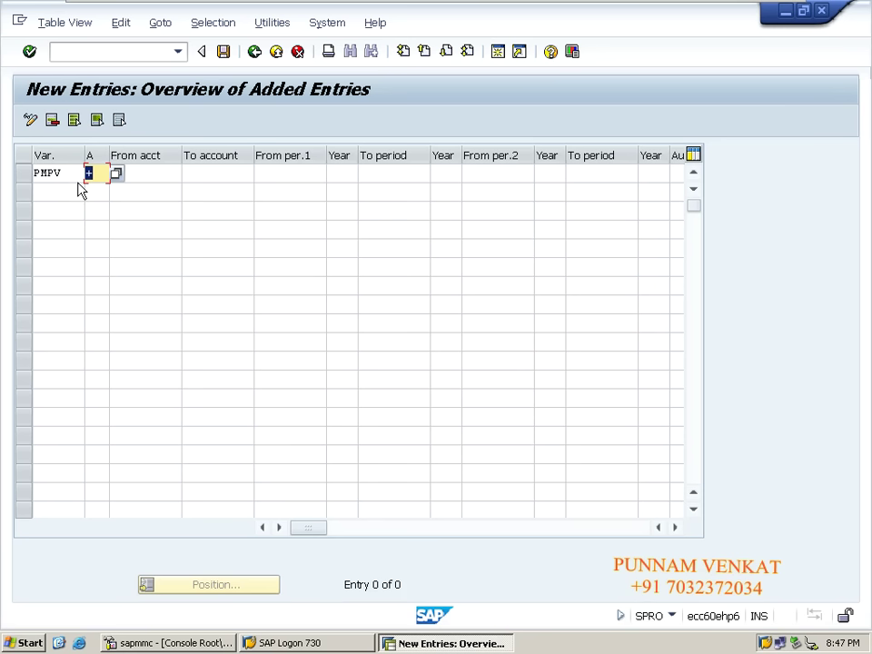
# - Set the PMPV entry's first posting interval from period 1 of 2023 to period 12 of 2023
pyautogui.click(282, 176)
pyautogui.write('1')
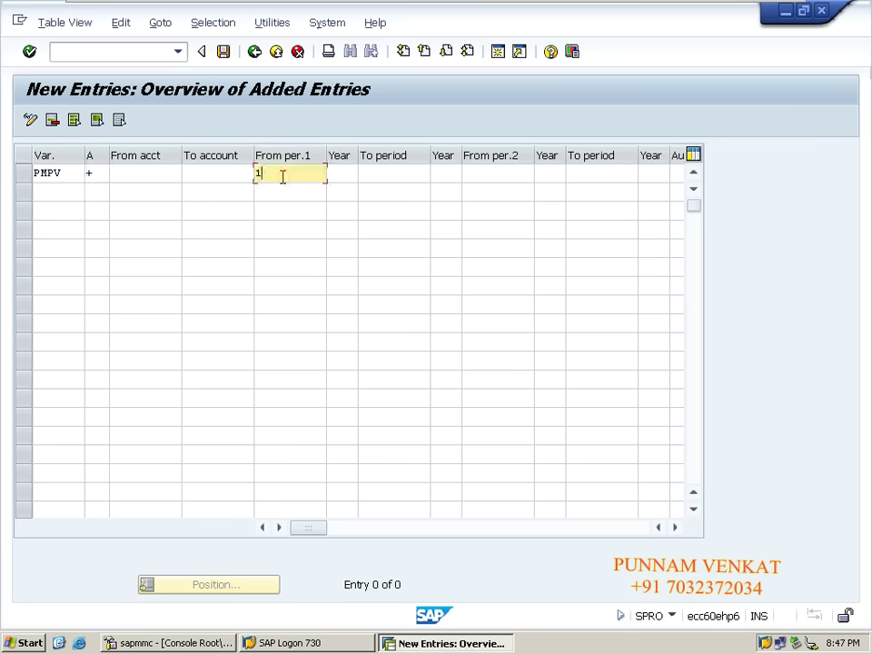
pyautogui.press('Tab')
pyautogui.press('Tab')
pyautogui.write('12')
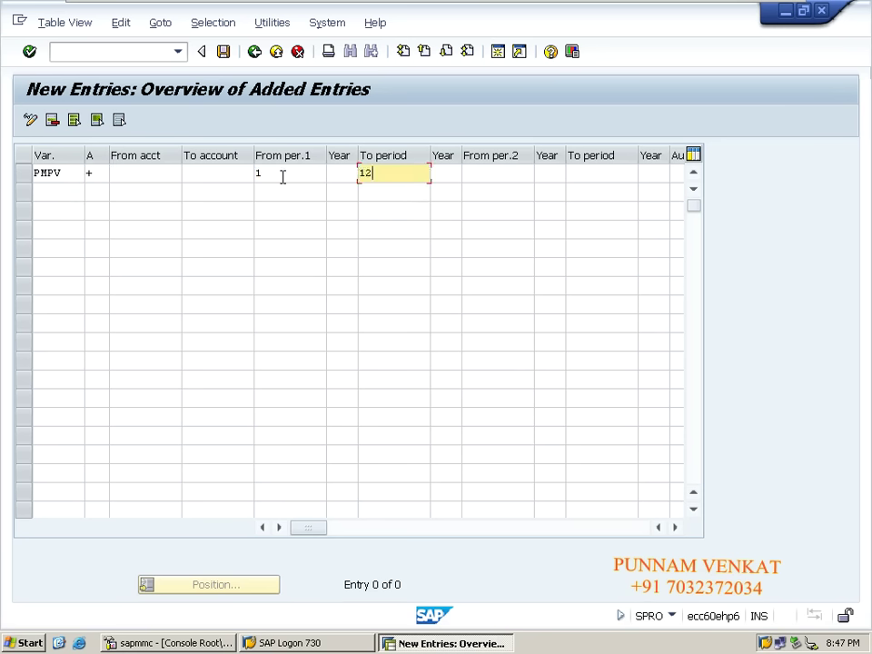
pyautogui.click(348, 172)
pyautogui.write('2023')
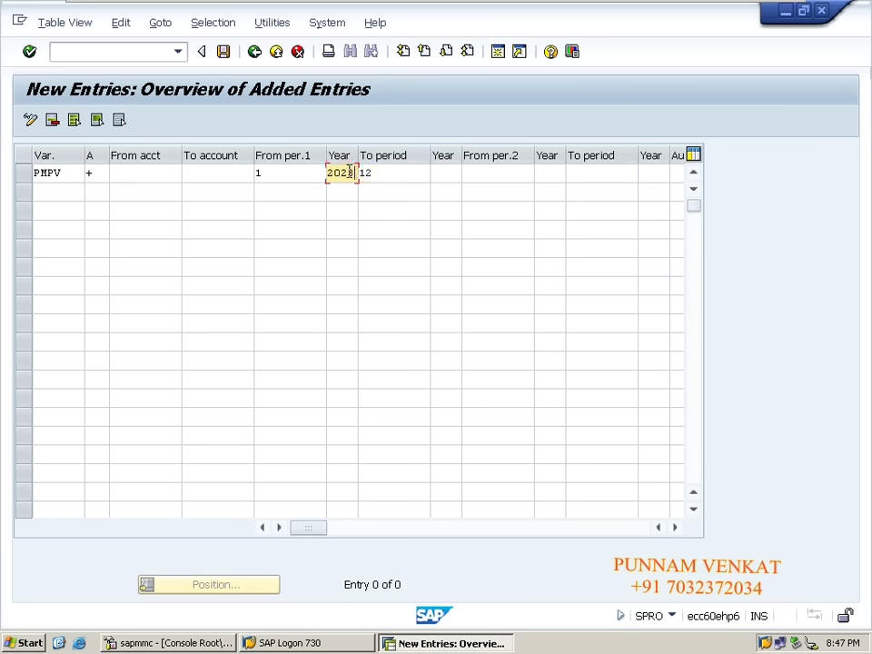
pyautogui.click(445, 177)
pyautogui.write('2023')
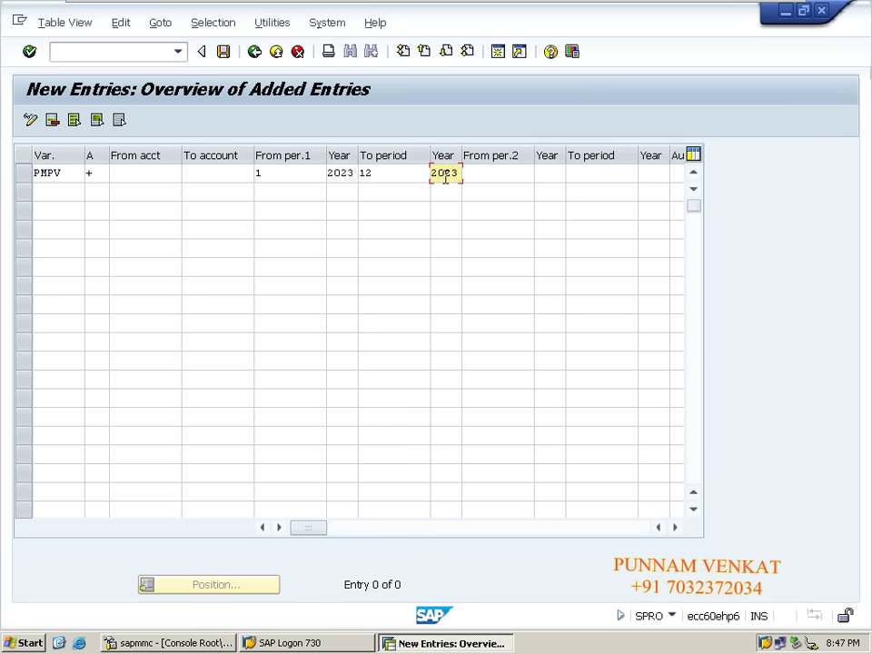
pyautogui.doubleClick(276, 177)
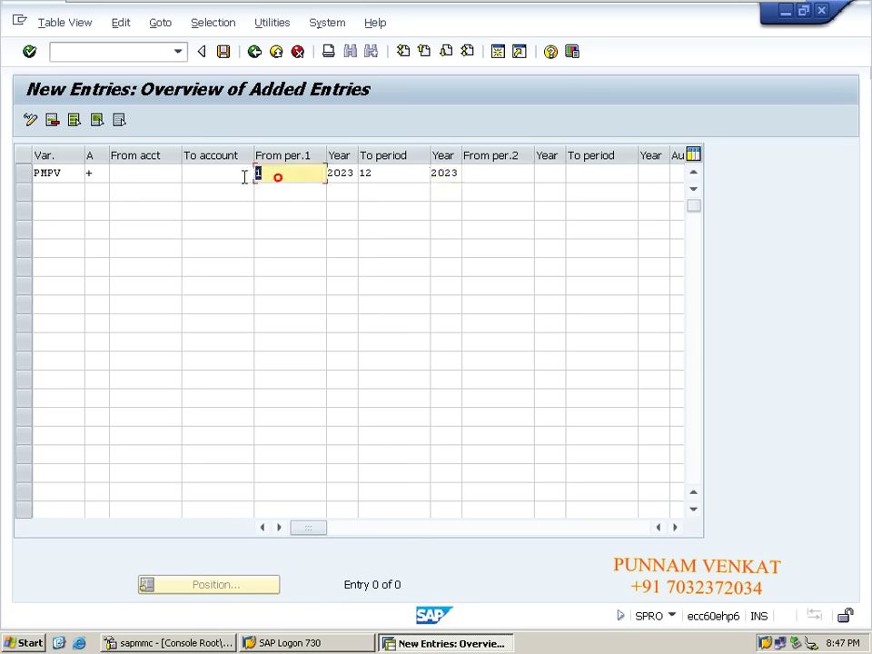
pyautogui.doubleClick(381, 177)
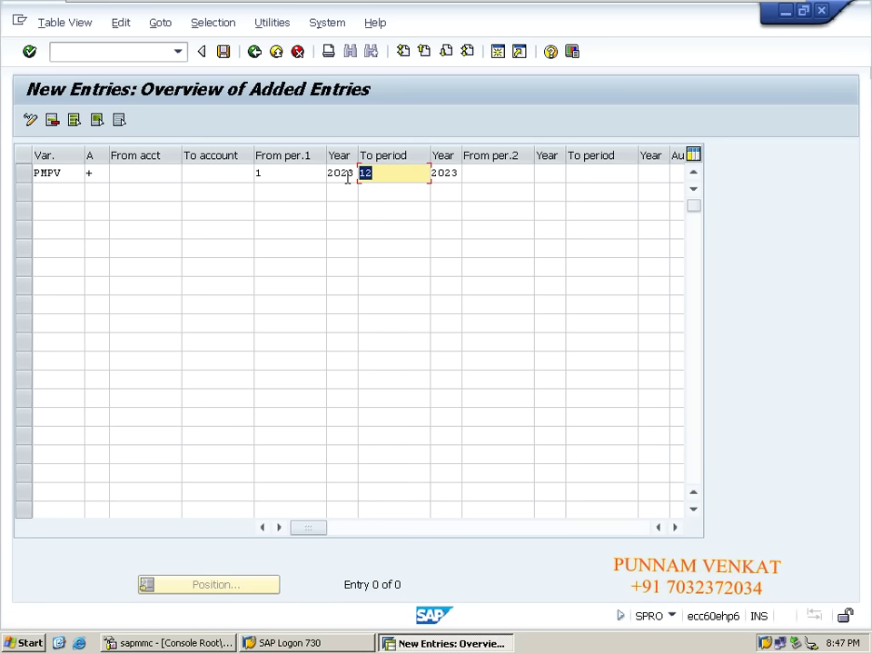
# - Restrict the PMPV entry's first interval to period 2 only, with From per.1 and To period both 2
pyautogui.click(270, 181)
pyautogui.press('BackSpace')
pyautogui.write('2')
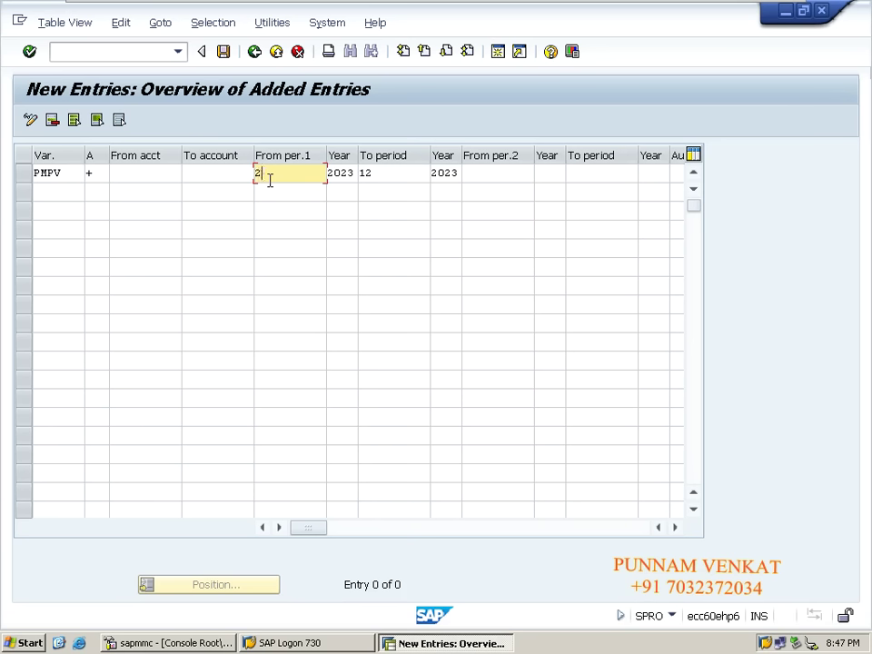
pyautogui.press('Tab')
pyautogui.write('2')
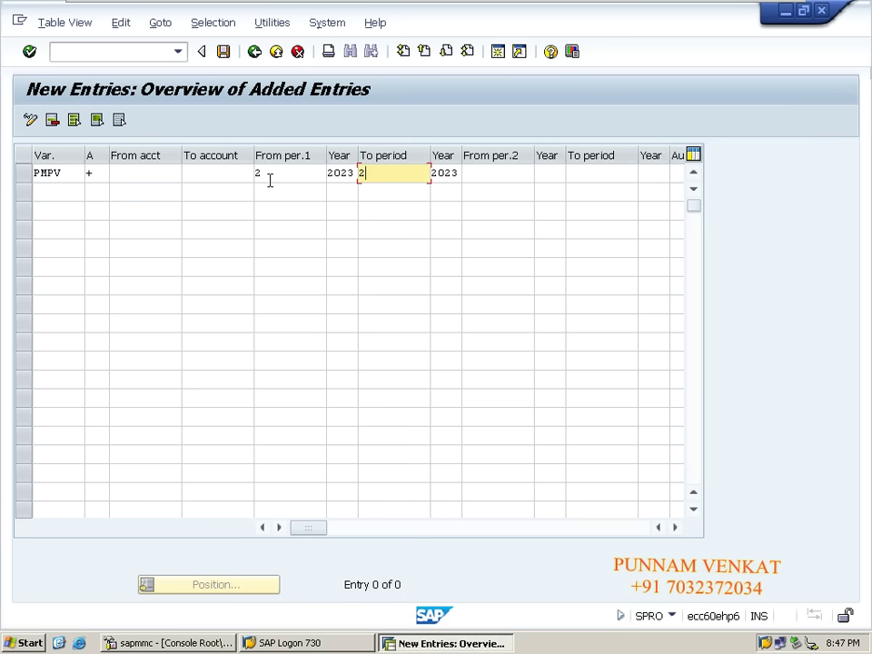
# - Move the PMPV entry's first interval to period 3 only, changing the To period before From per.1
pyautogui.hotkey('shift', 'Tab')
pyautogui.hotkey('shift', 'Tab')
pyautogui.press('Tab')
pyautogui.press('Tab')
pyautogui.write('3')
pyautogui.hotkey('shift', 'Tab')
pyautogui.hotkey('shift', 'Tab')
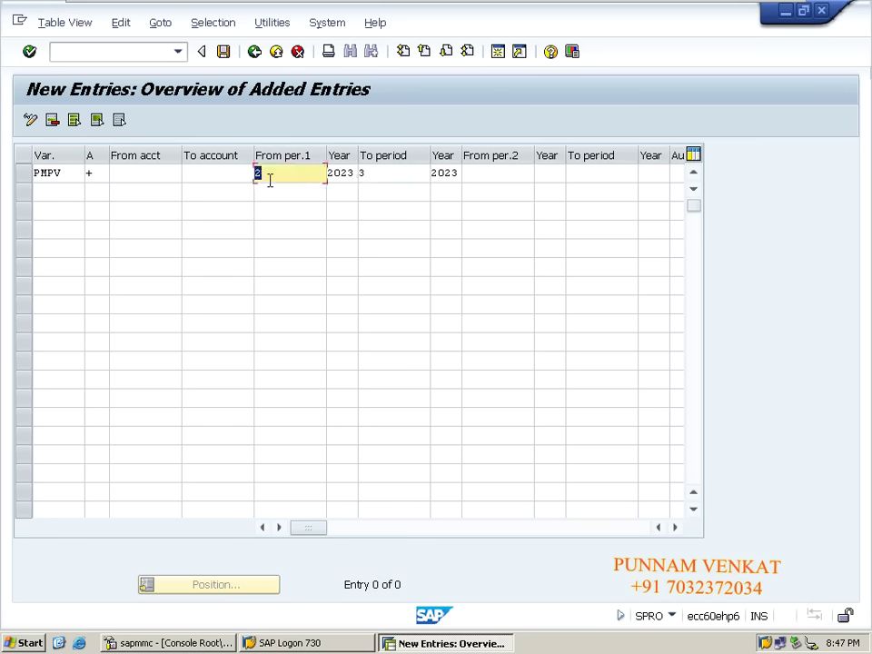
pyautogui.write('3')
pyautogui.press('Tab')
pyautogui.press('Tab')
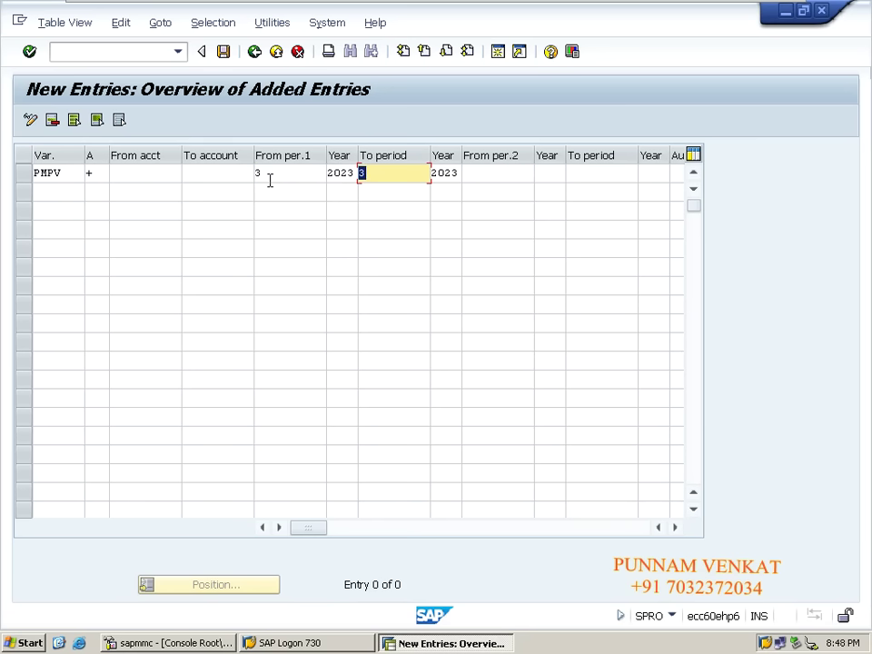
pyautogui.hotkey('shift', 'Tab')
pyautogui.hotkey('shift', 'Tab')
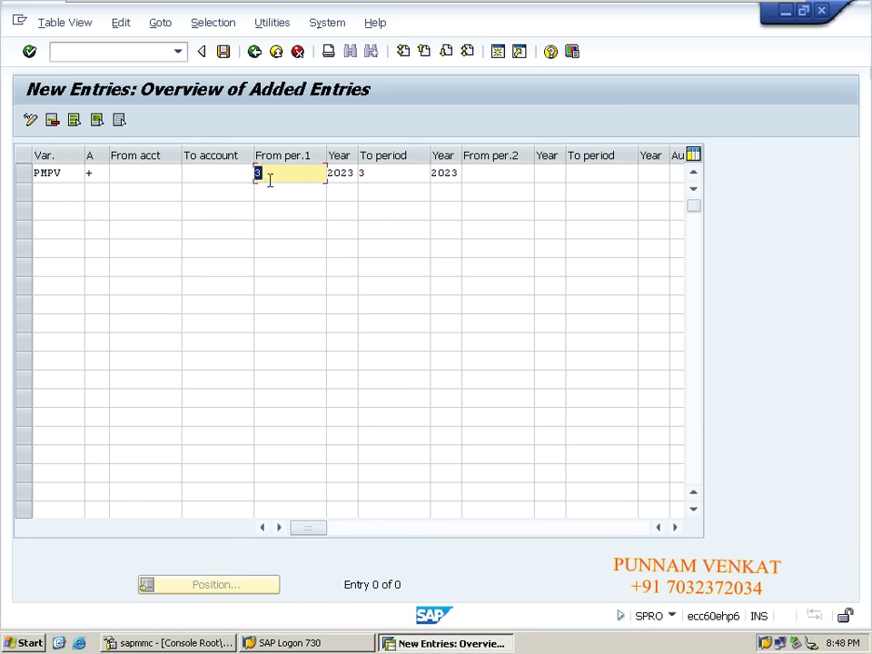
# - Restore the PMPV entry's first interval to periods 1 through 12
pyautogui.write('1')
pyautogui.press('Tab')
pyautogui.press('Tab')
pyautogui.write('12')
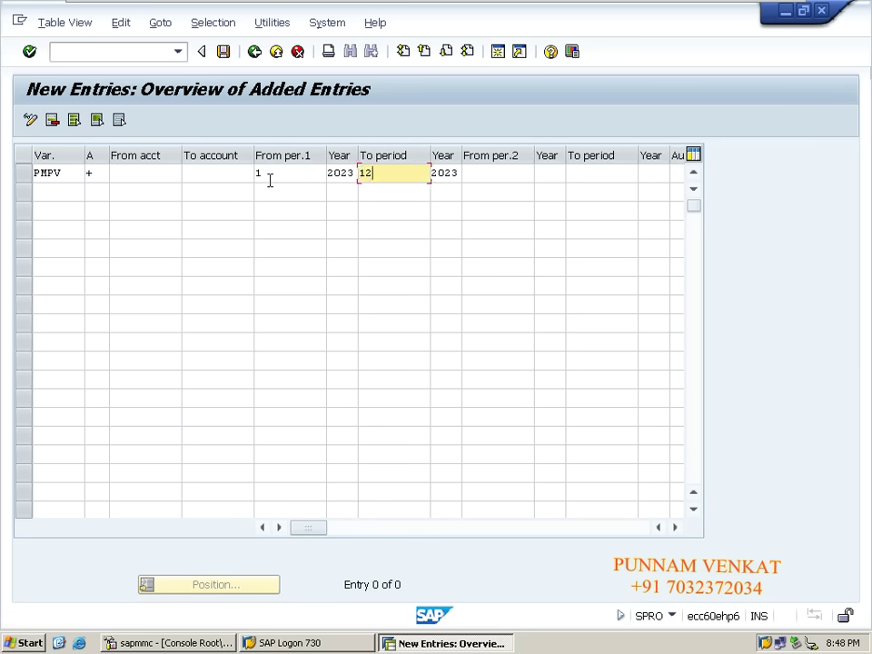
# - Set the PMPV entry's second interval from special period 13 of 2023 to period 16 of 2023 and confirm the row
pyautogui.press('Tab')
pyautogui.press('Tab')
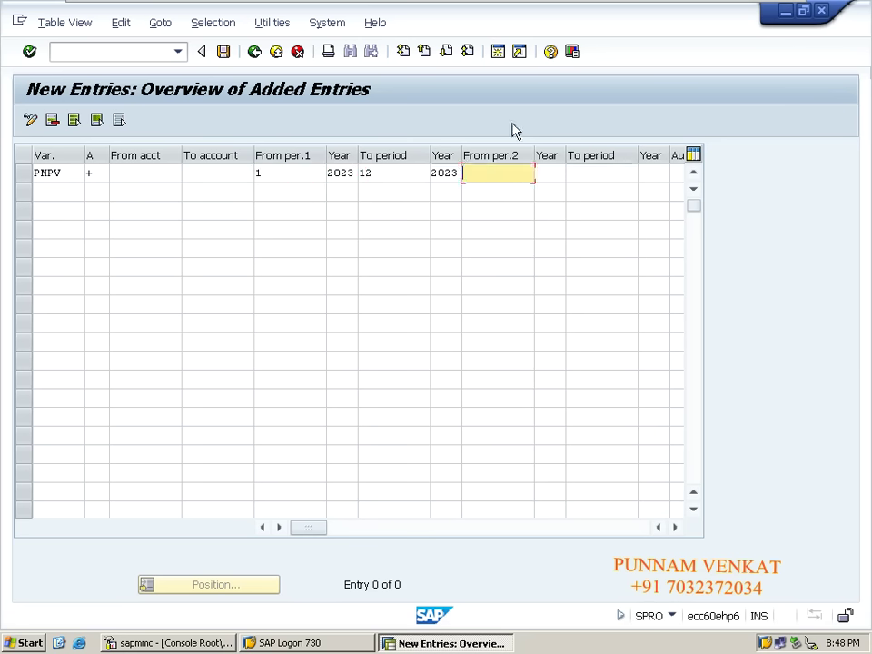
pyautogui.click(599, 174)
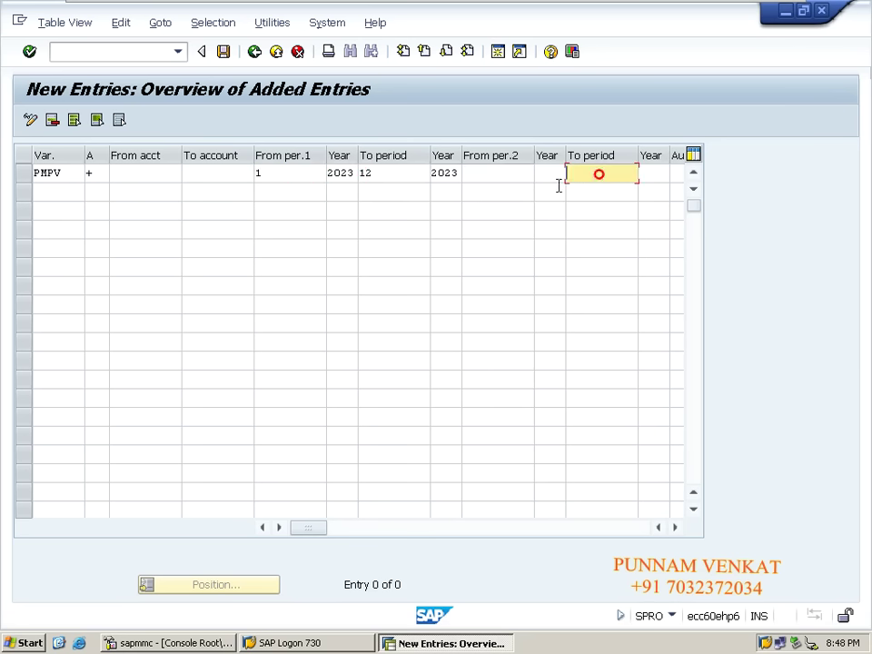
pyautogui.click(488, 181)
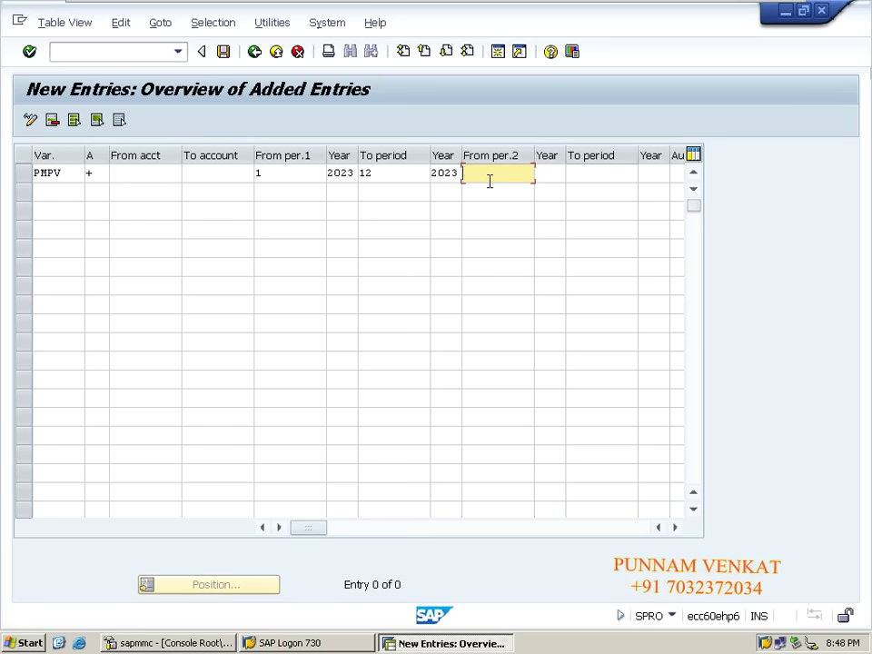
pyautogui.write('13')
pyautogui.press('Tab')
pyautogui.write('2023')
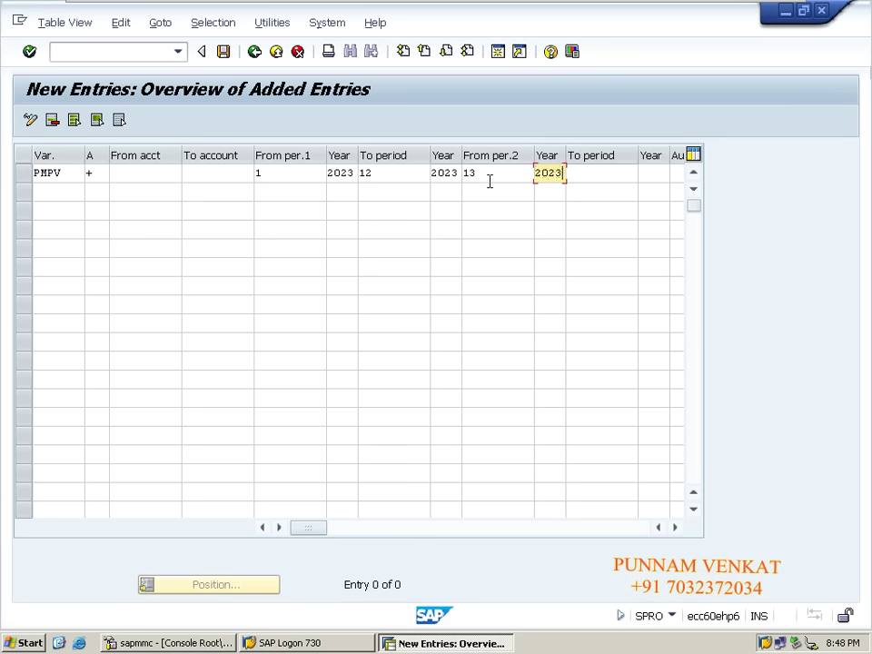
pyautogui.press('Tab')
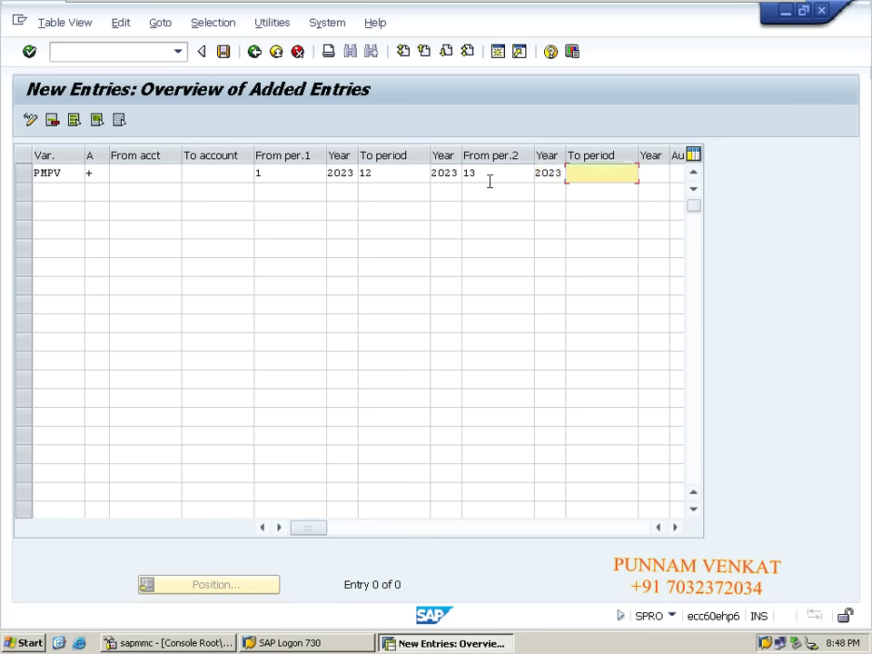
pyautogui.write('16')
pyautogui.press('Tab')
pyautogui.write('2023')
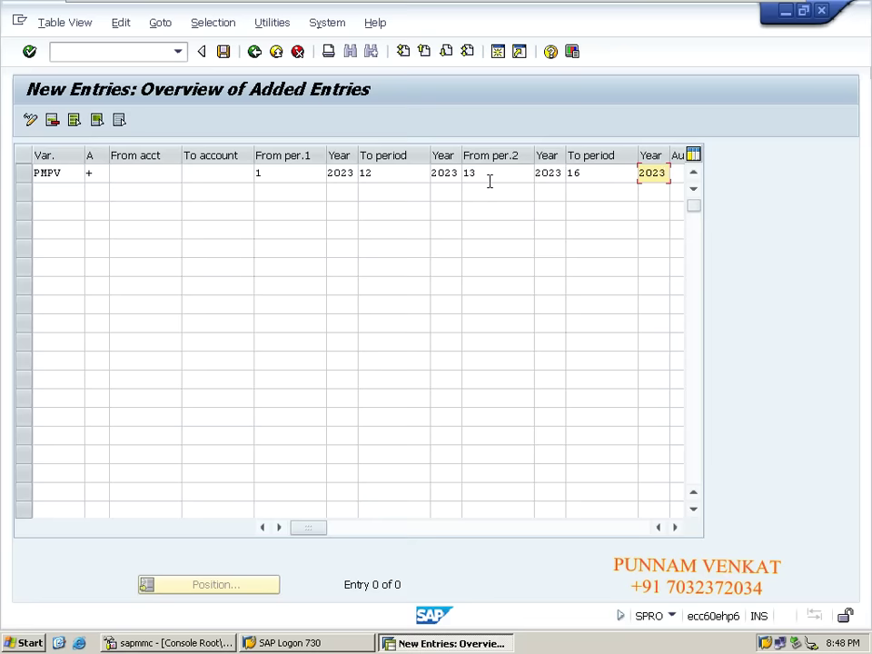
pyautogui.press('Return')
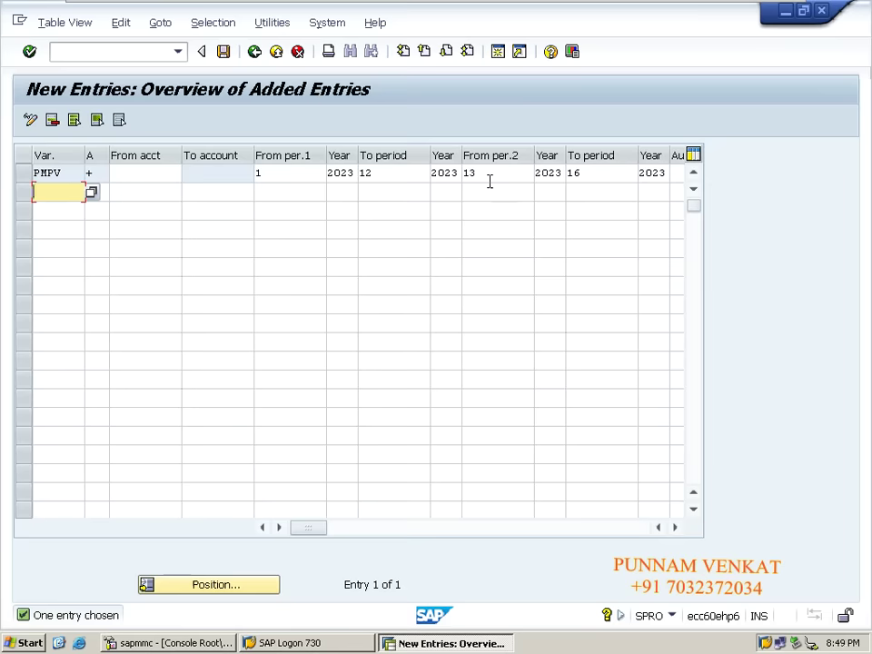
# - Review the completed PMPV row and save it under the PM Goups IMP Project customizing request
pyautogui.click(24, 175)
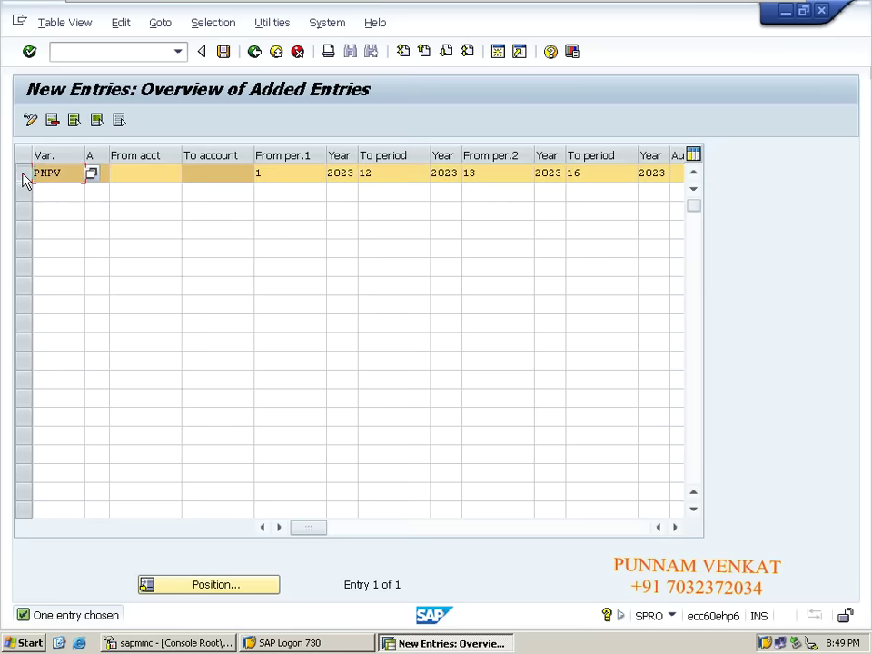
pyautogui.click(60, 174)
pyautogui.click(239, 171)
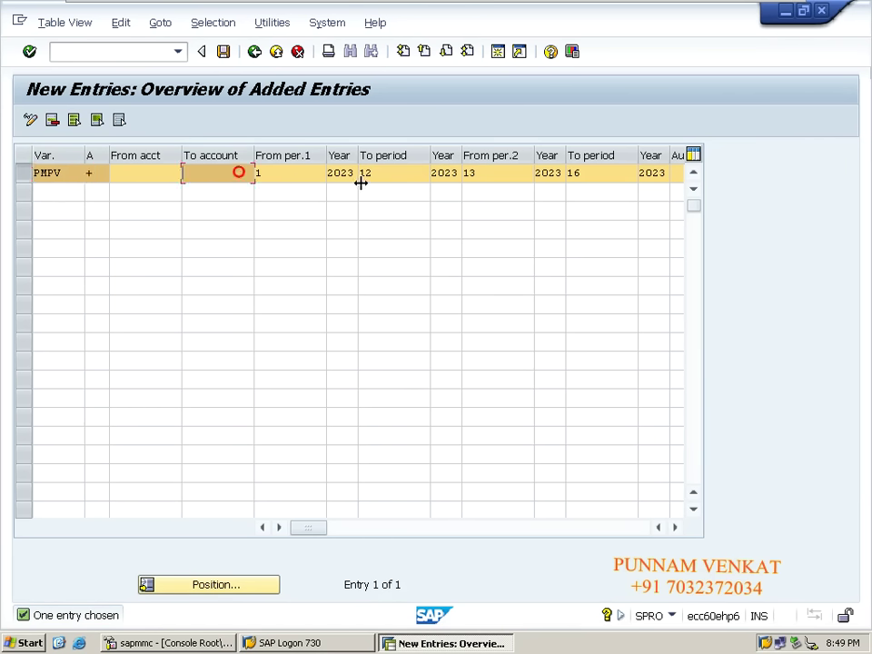
pyautogui.click(399, 171)
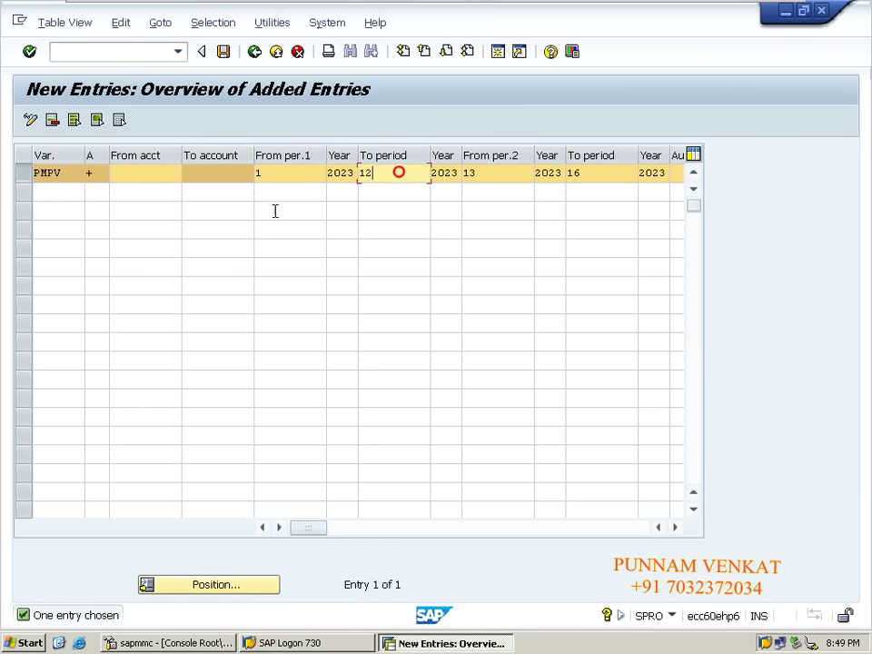
pyautogui.click(23, 175)
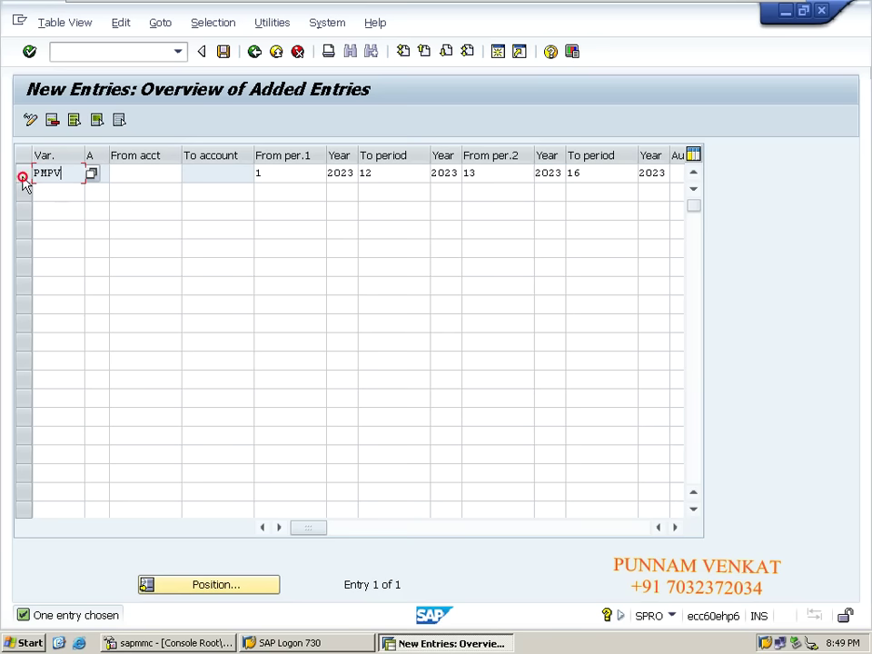
pyautogui.click(224, 52)
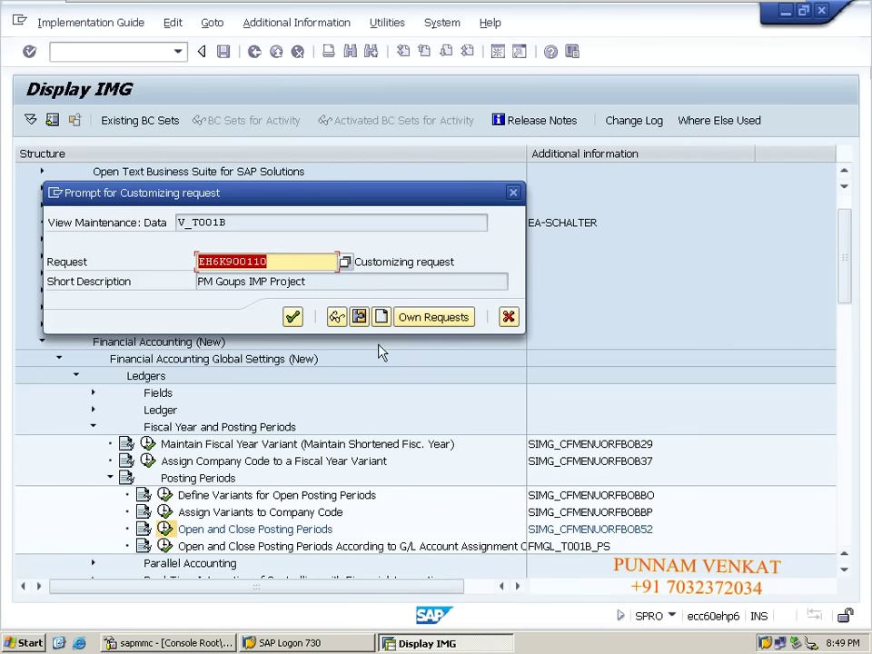
pyautogui.click(291, 316)
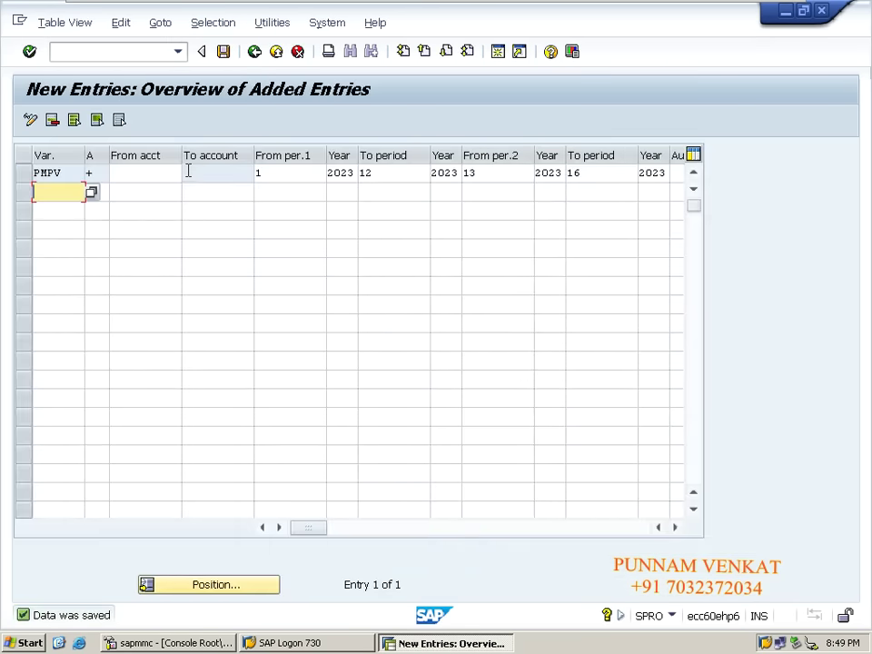
# - Return from the posting period entries to the IMG structure and switch to the SAP FI_New workbook in Excel
pyautogui.click(226, 54)
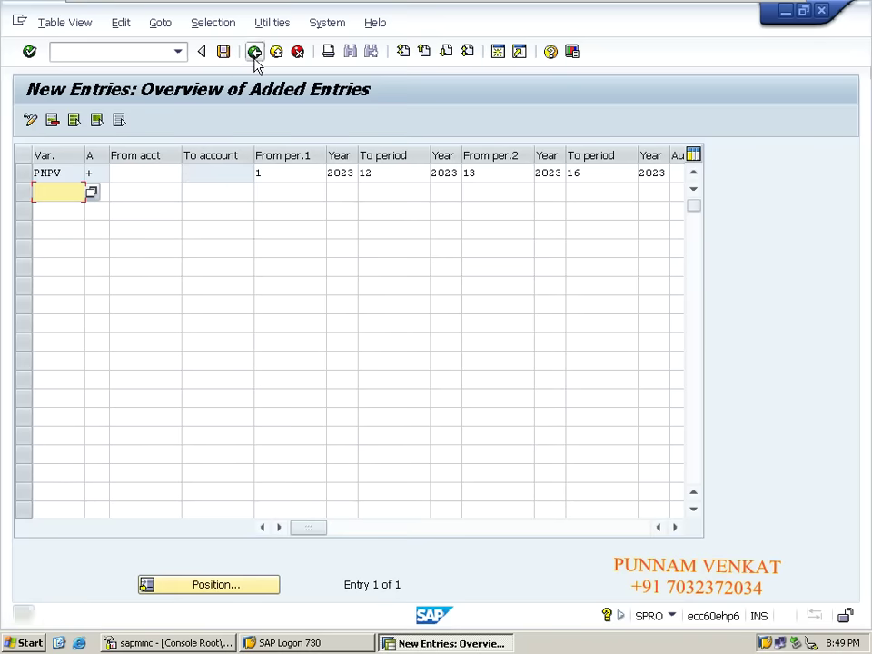
pyautogui.click(254, 55)
pyautogui.click(254, 51)
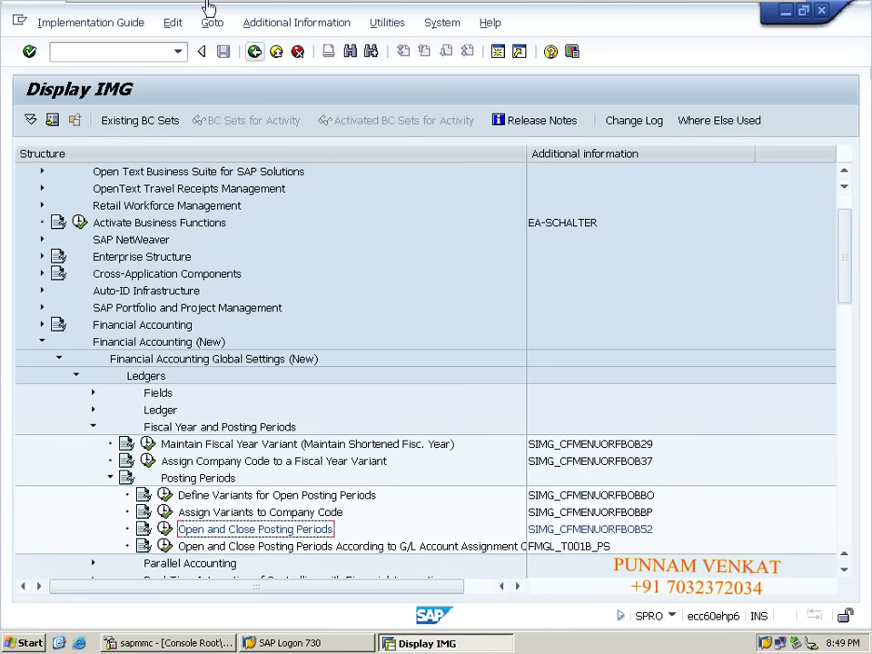
pyautogui.moveTo(82, 16)
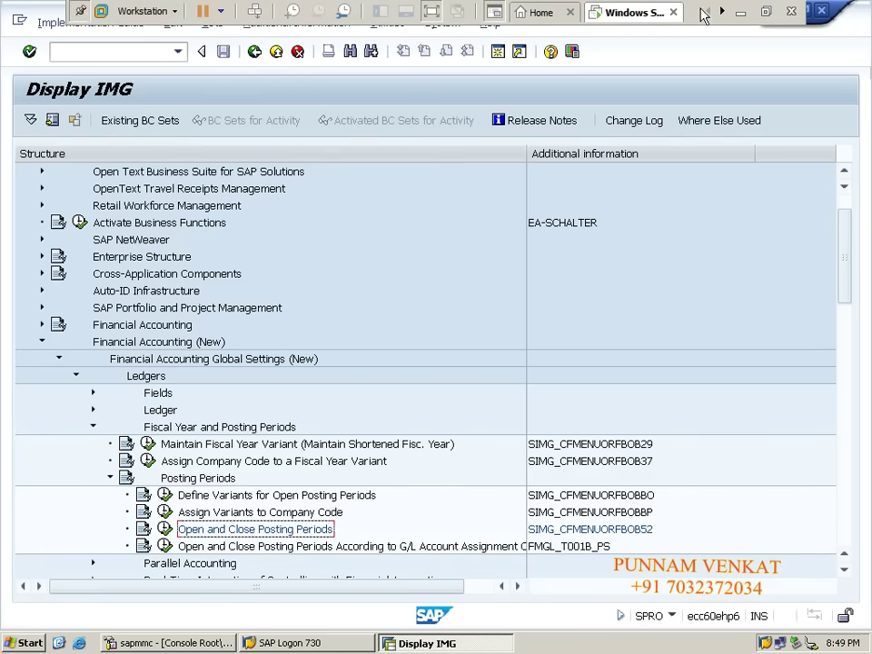
pyautogui.click(549, 12)
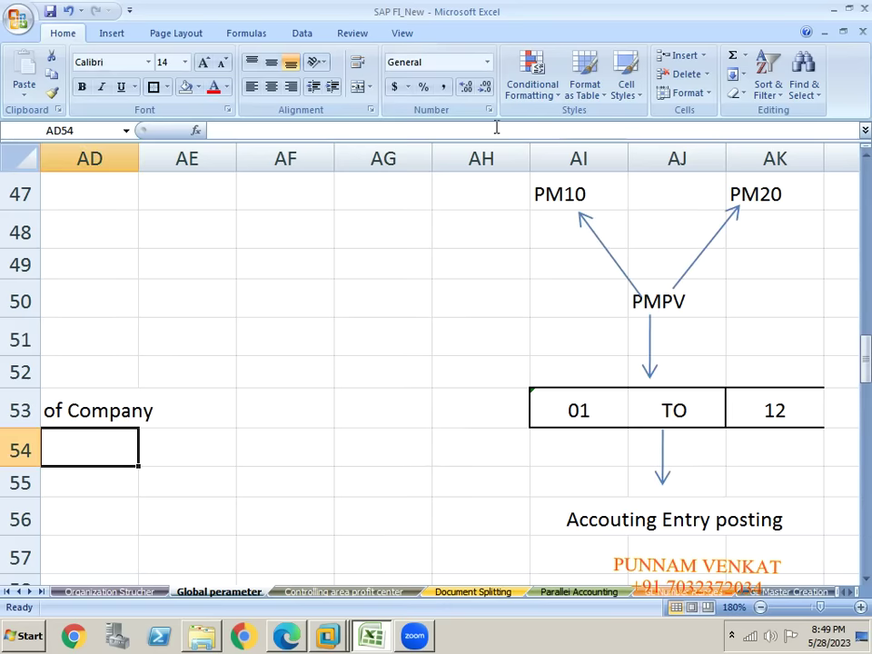